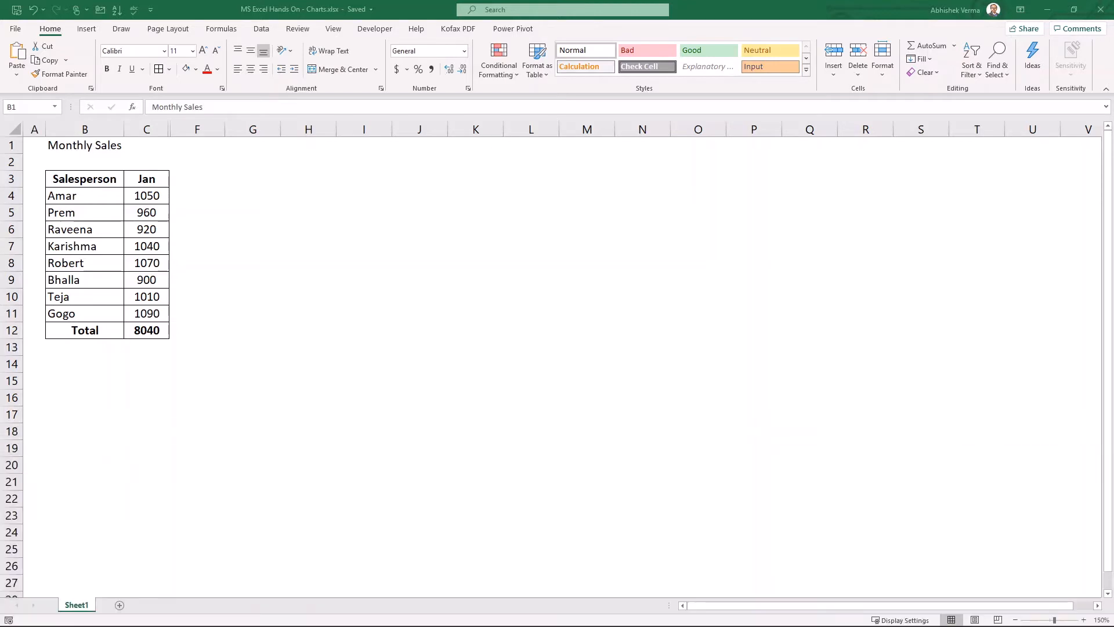
# Step: Insert a recommended Clustered Bar chart from the sales table in B3:C12, including the Total row
pyautogui.click(93, 180)
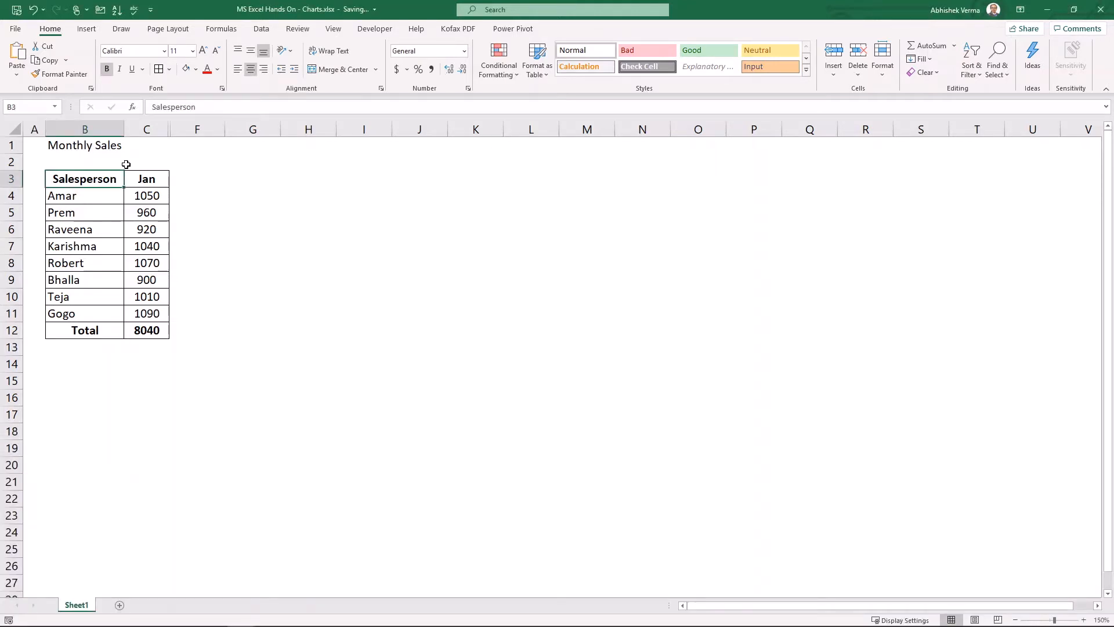
pyautogui.hotkey('ctrl', 'shift', 'Down')
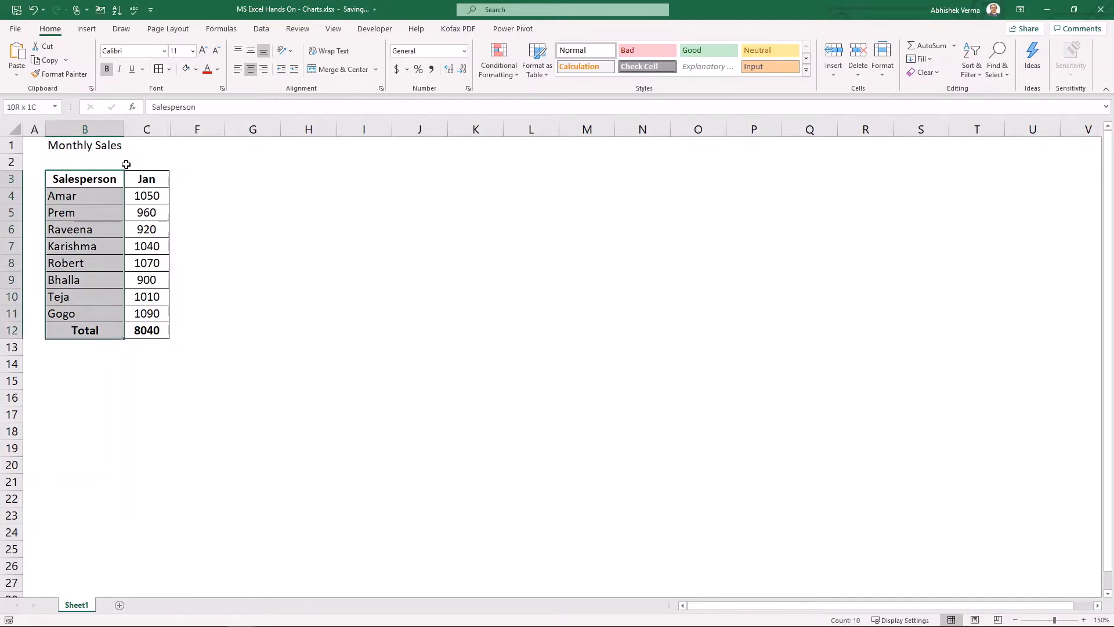
pyautogui.hotkey('ctrl', 'shift', 'Right')
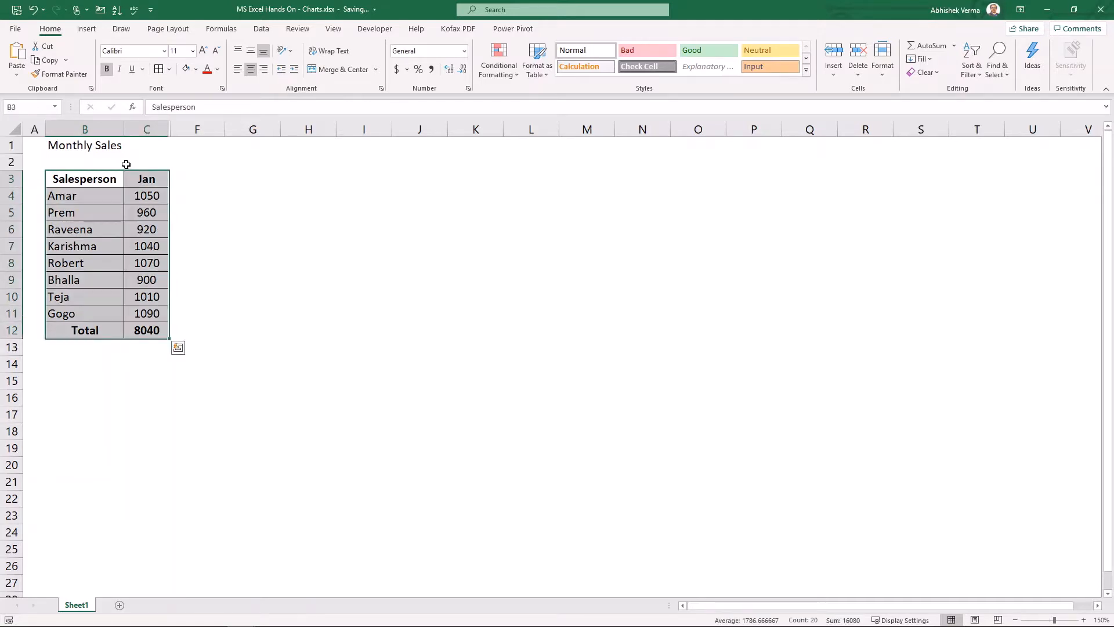
pyautogui.click(95, 30)
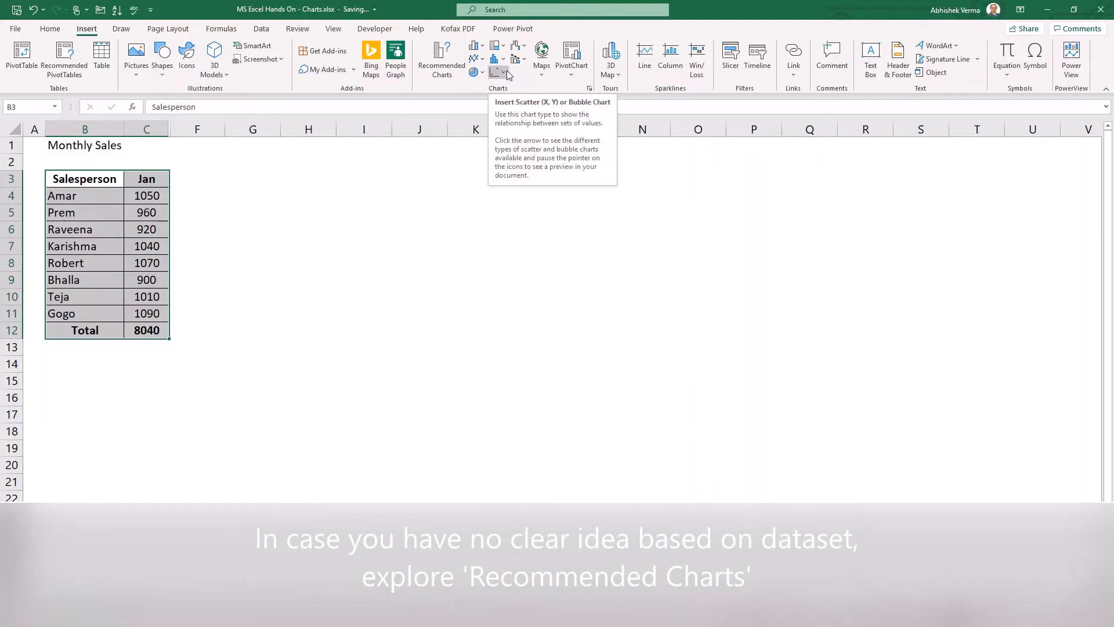
pyautogui.click(448, 65)
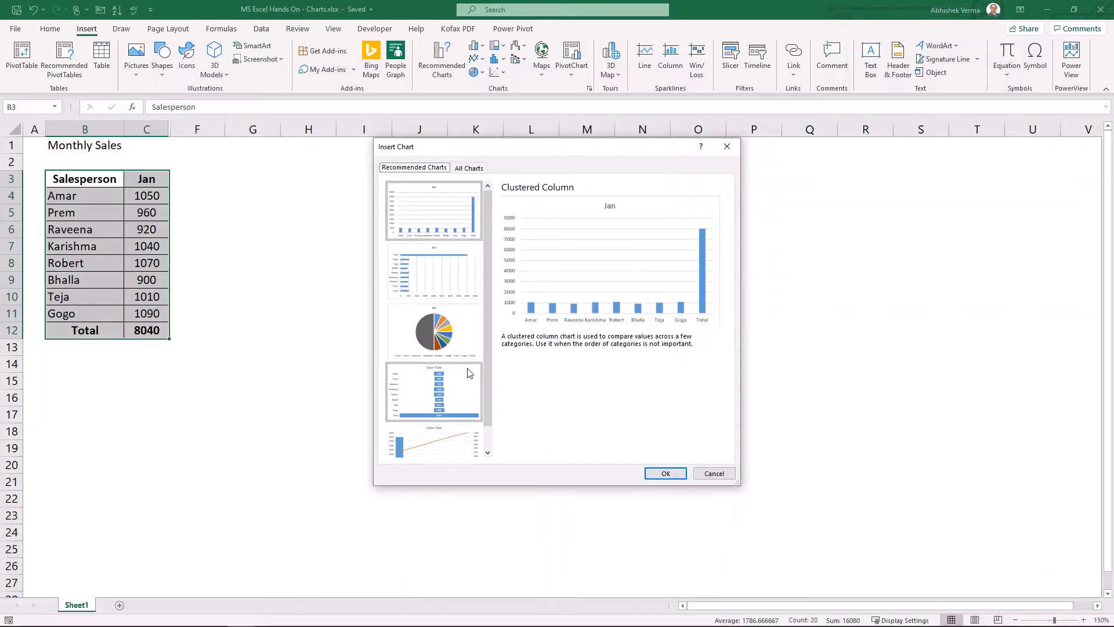
pyautogui.click(441, 272)
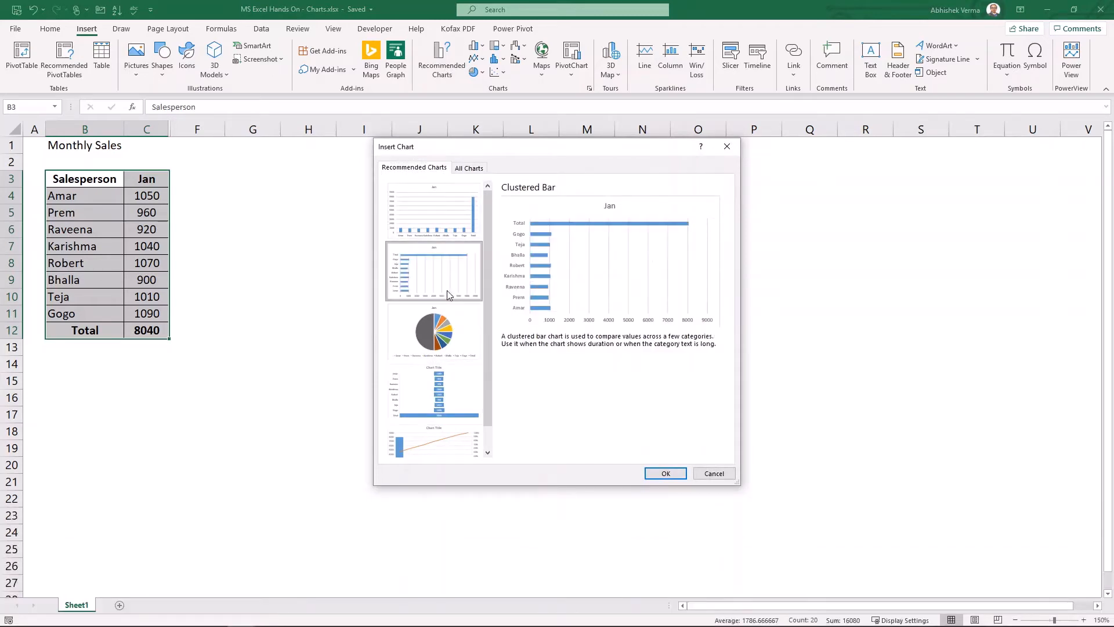
pyautogui.click(664, 473)
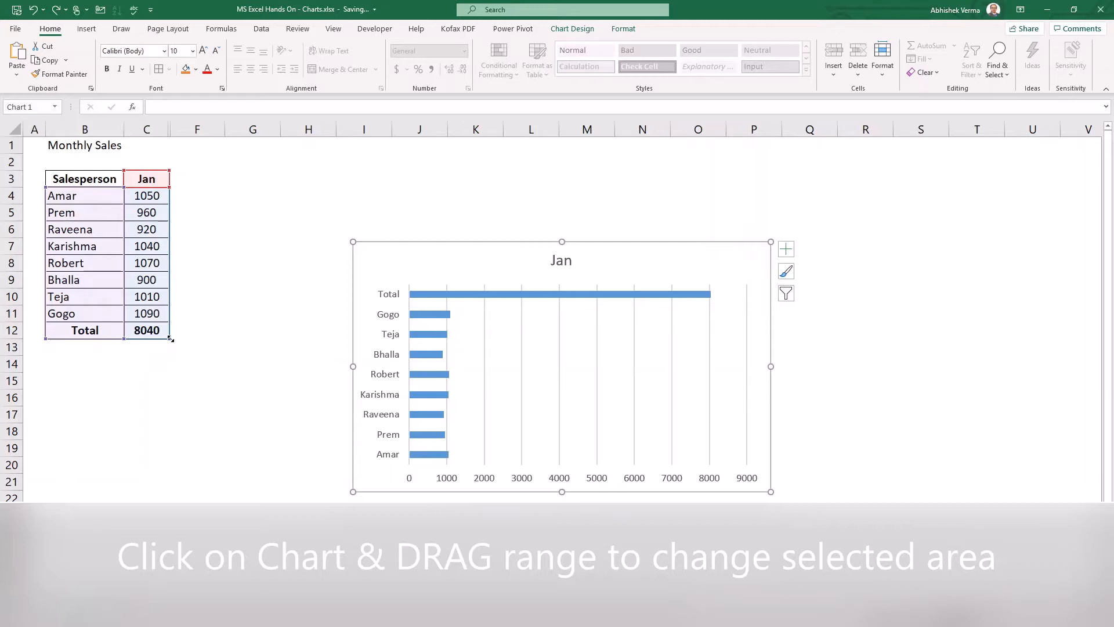
# Step: Shrink the bar chart's source range on the sheet to B3:C11 so that the Total row is excluded
pyautogui.moveTo(169, 338); pyautogui.dragTo(170, 330)
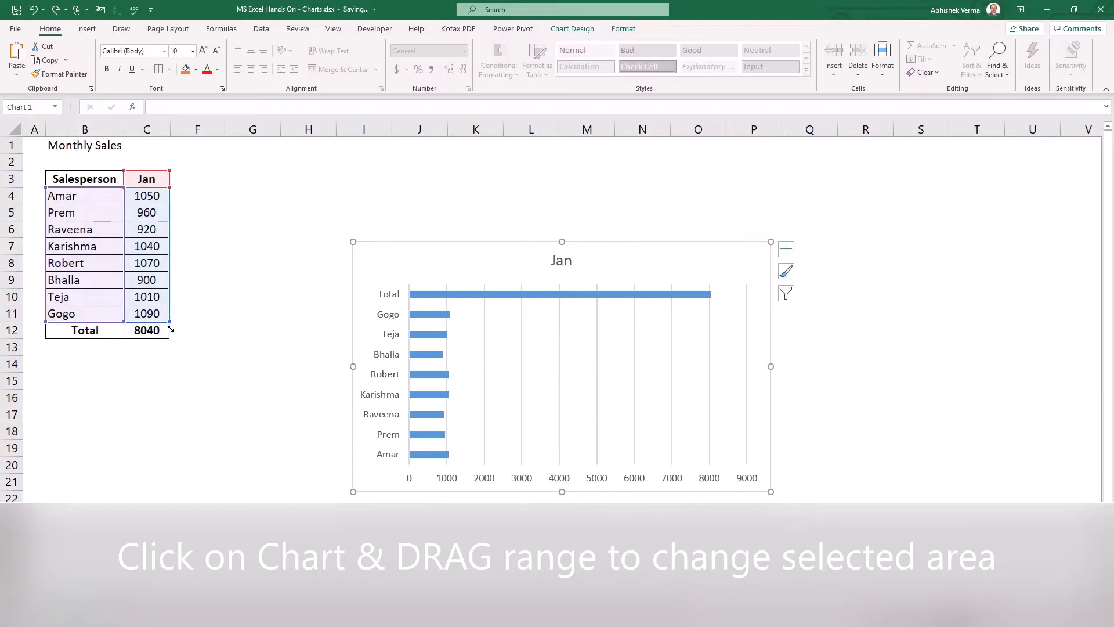
pyautogui.moveTo(170, 330); pyautogui.dragTo(170, 330)
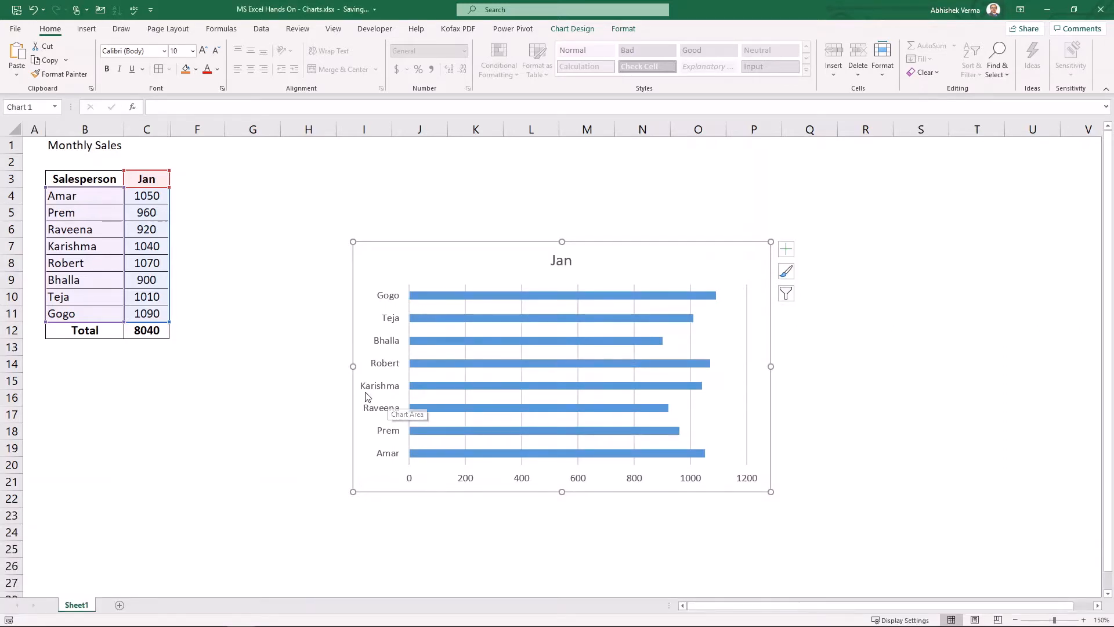
pyautogui.click(253, 330)
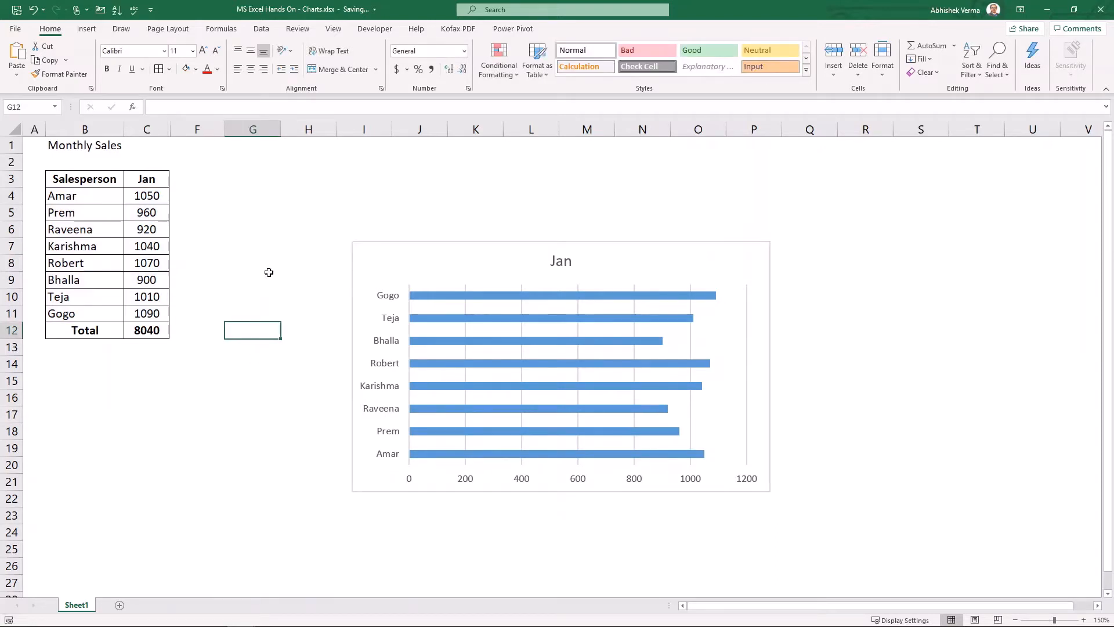
# Step: Undo the last change to the bar chart's source range
pyautogui.hotkey('ctrl', 'z')
pyautogui.click(283, 226)
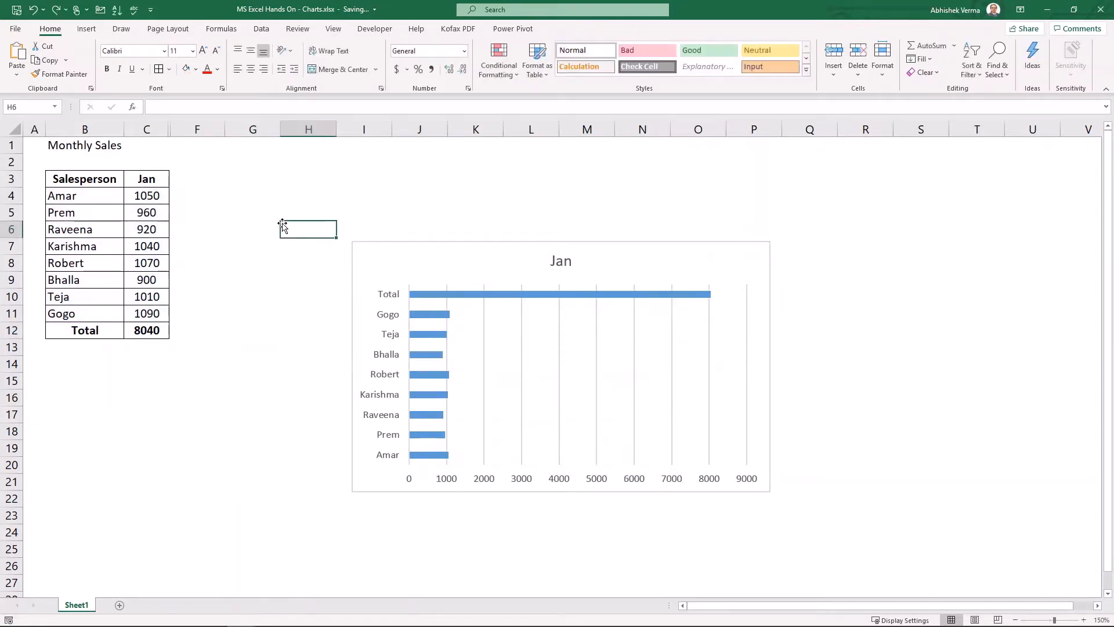
pyautogui.click(252, 261)
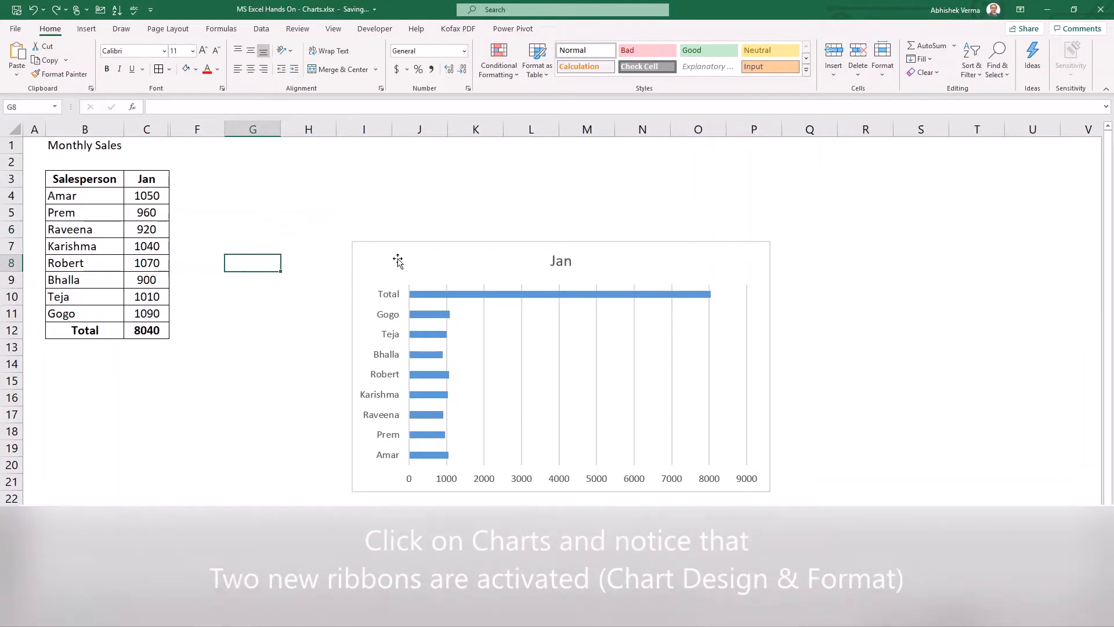
# Step: Change the bar chart's data range to =Sheet1!$B$3:$C$11 through Select Data
pyautogui.click(398, 261)
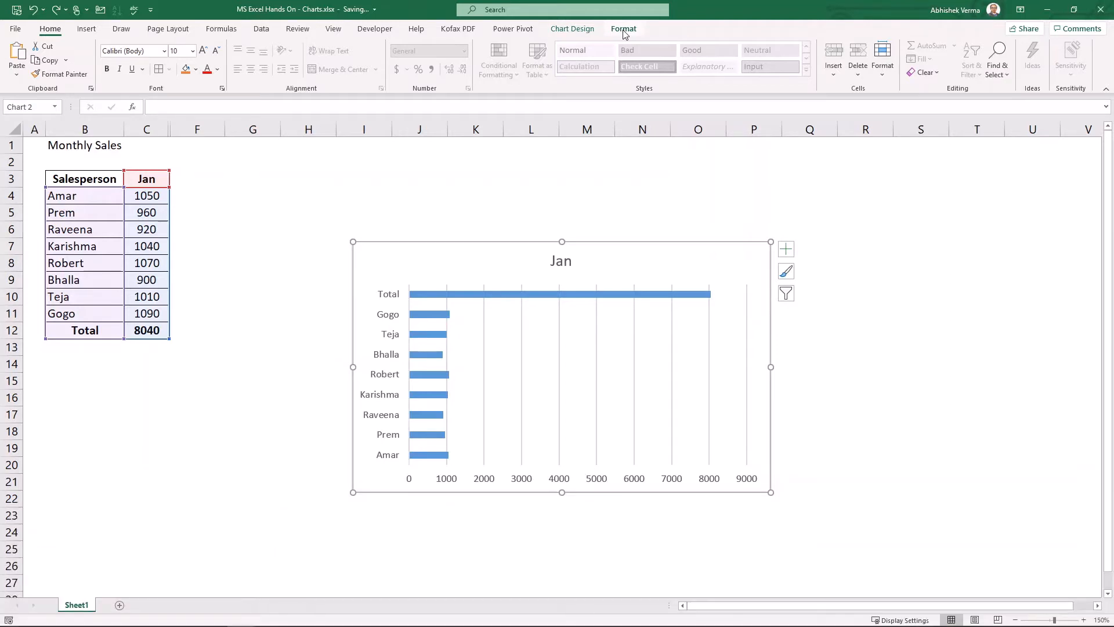
pyautogui.click(572, 28)
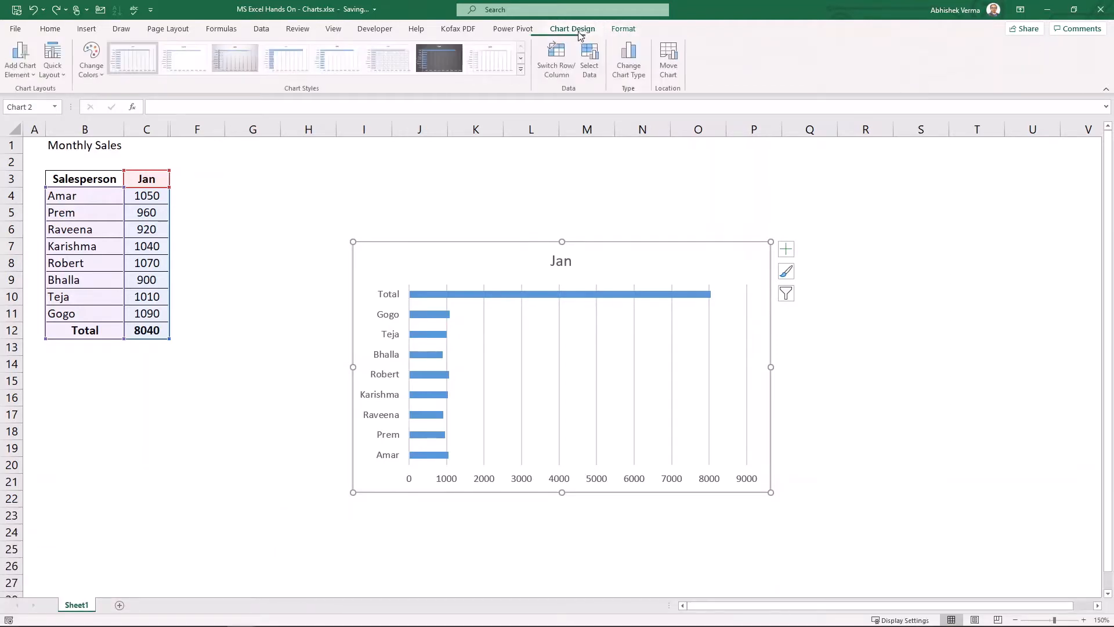
pyautogui.click(591, 73)
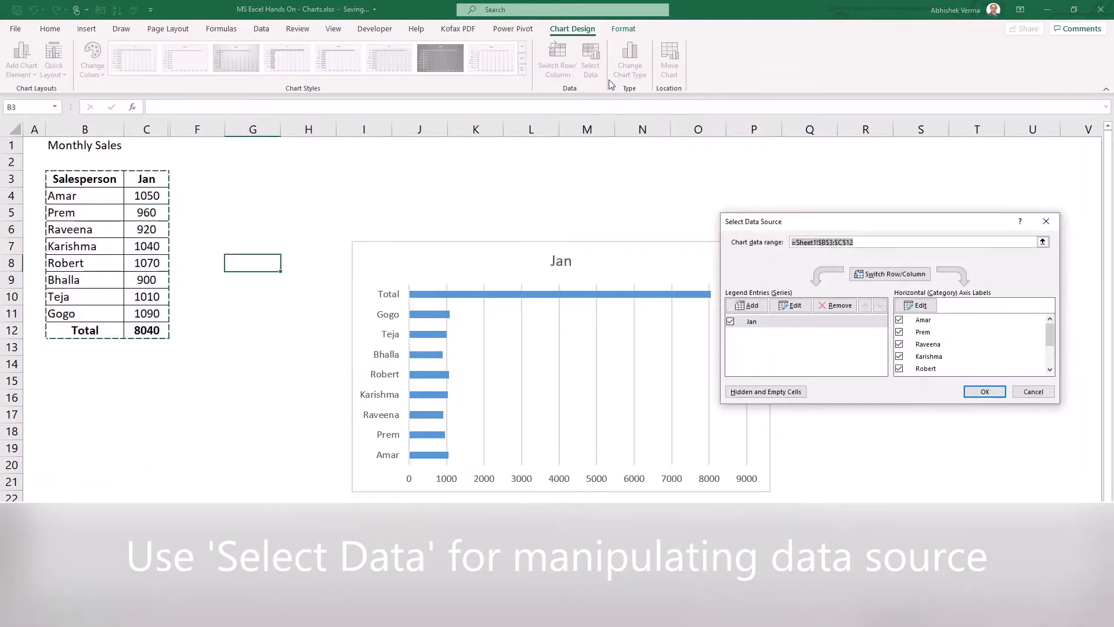
pyautogui.moveTo(876, 221); pyautogui.dragTo(533, 177)
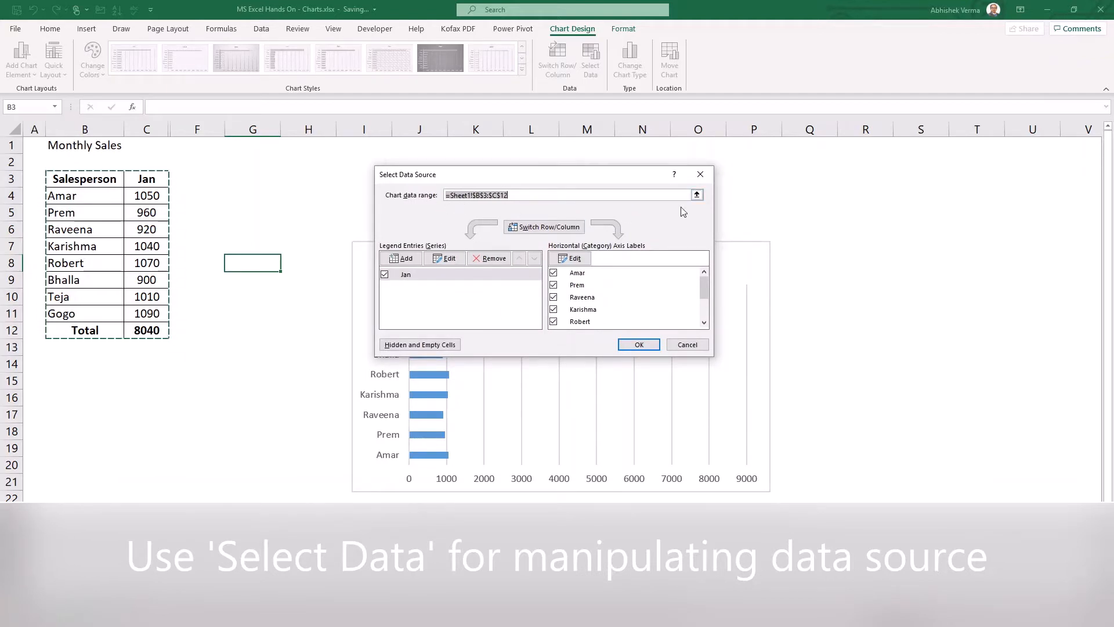
pyautogui.click(697, 195)
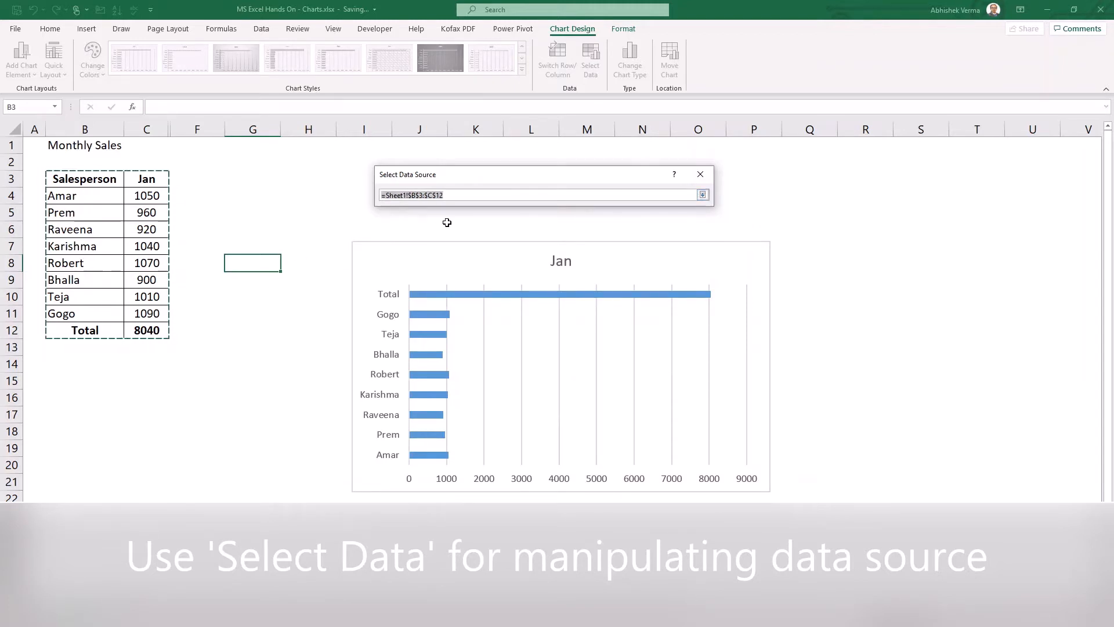
pyautogui.click(462, 194)
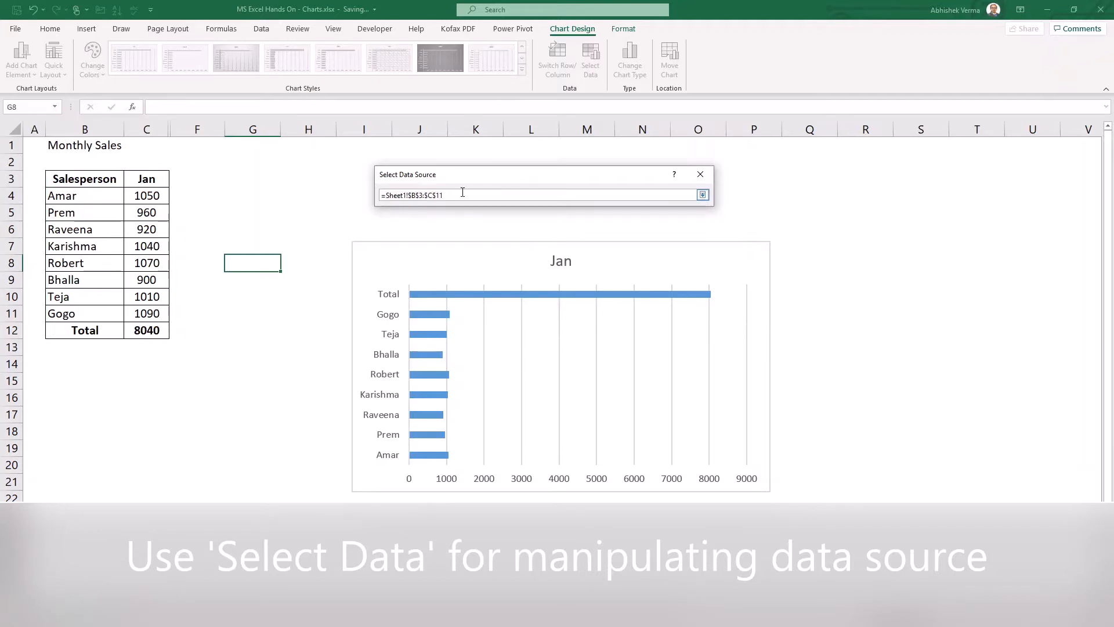
pyautogui.press('Return')
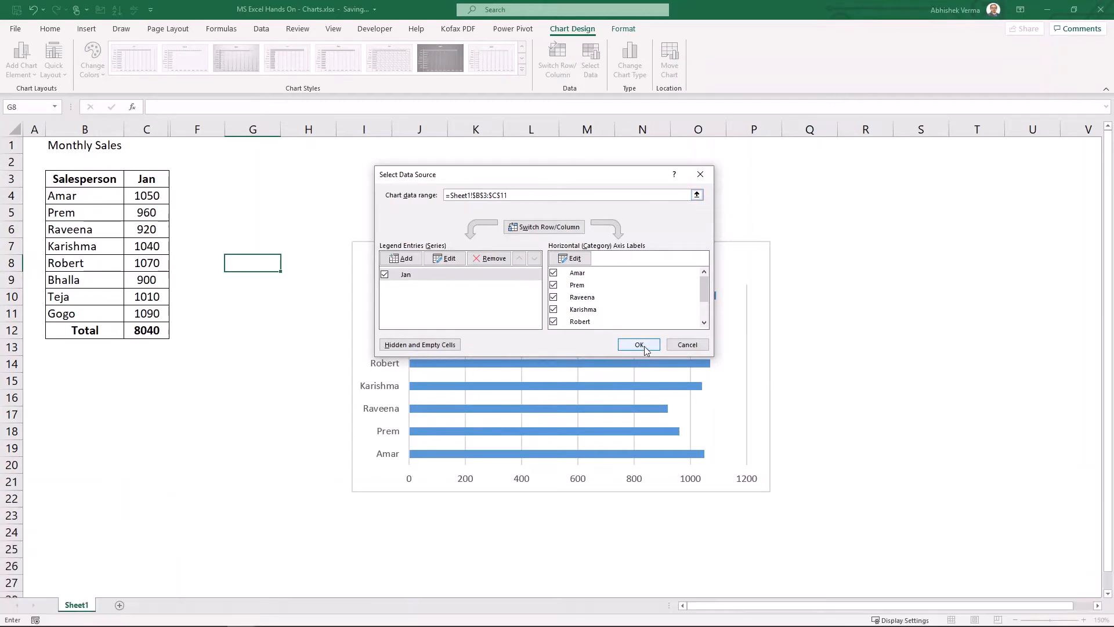
pyautogui.click(638, 345)
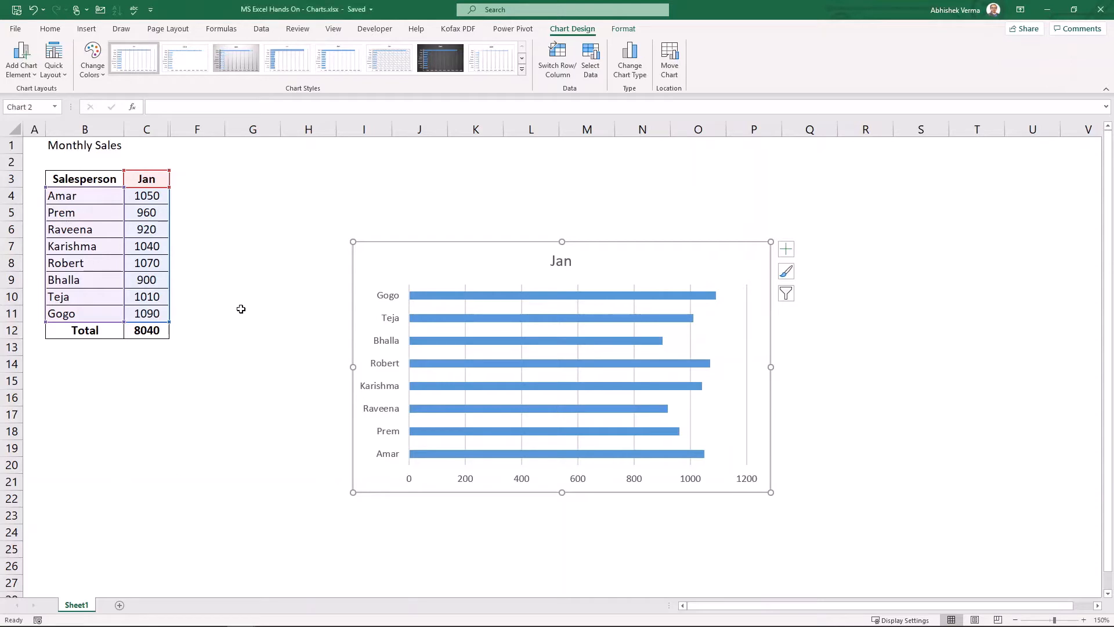
# Step: Edit the Jan series in the chart's data source so its series name refers to the Monthly Sales heading in B1
pyautogui.click(385, 265)
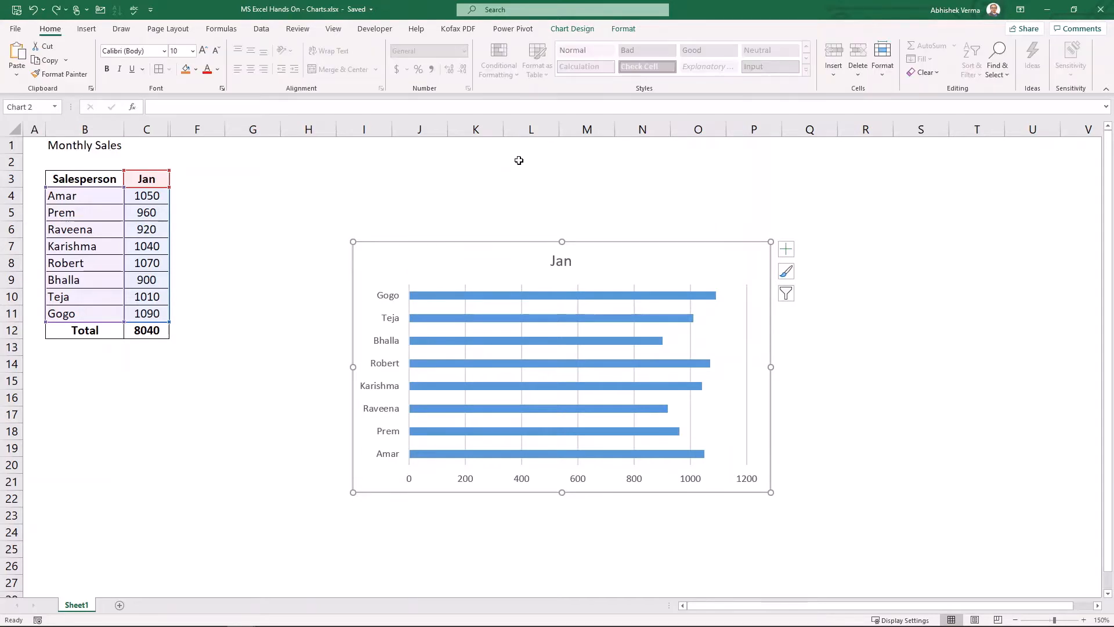
pyautogui.click(572, 29)
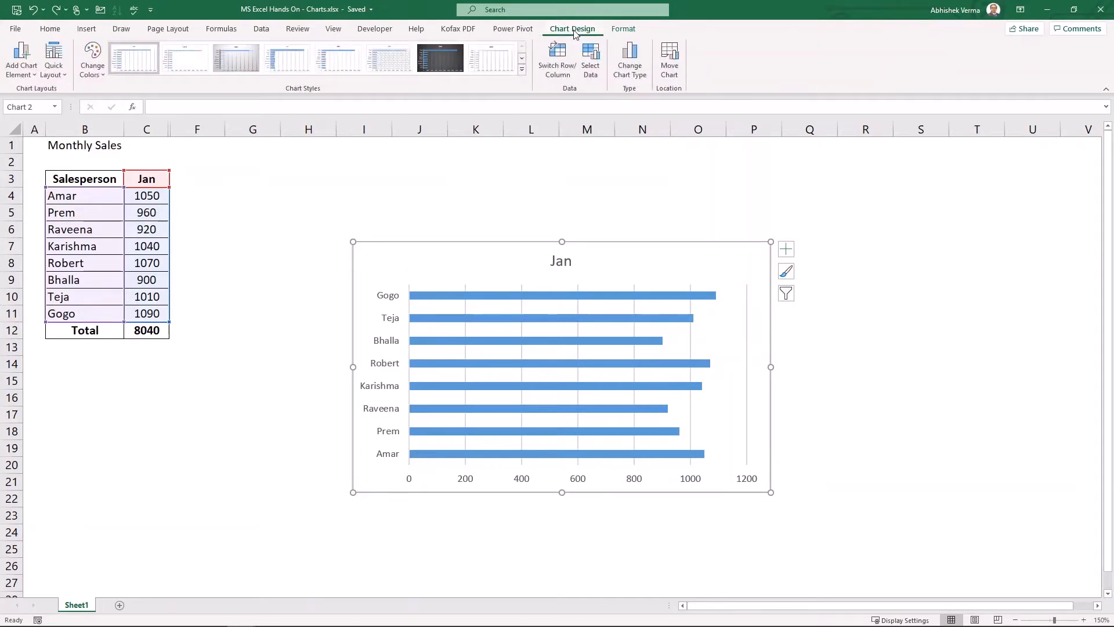
pyautogui.click(595, 73)
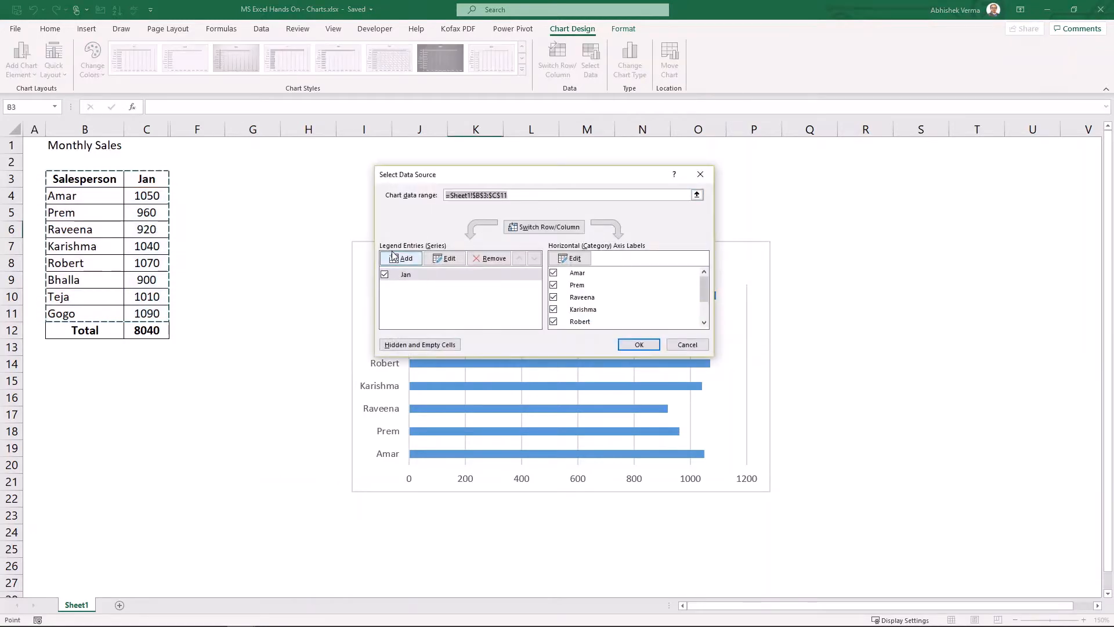
pyautogui.click(428, 277)
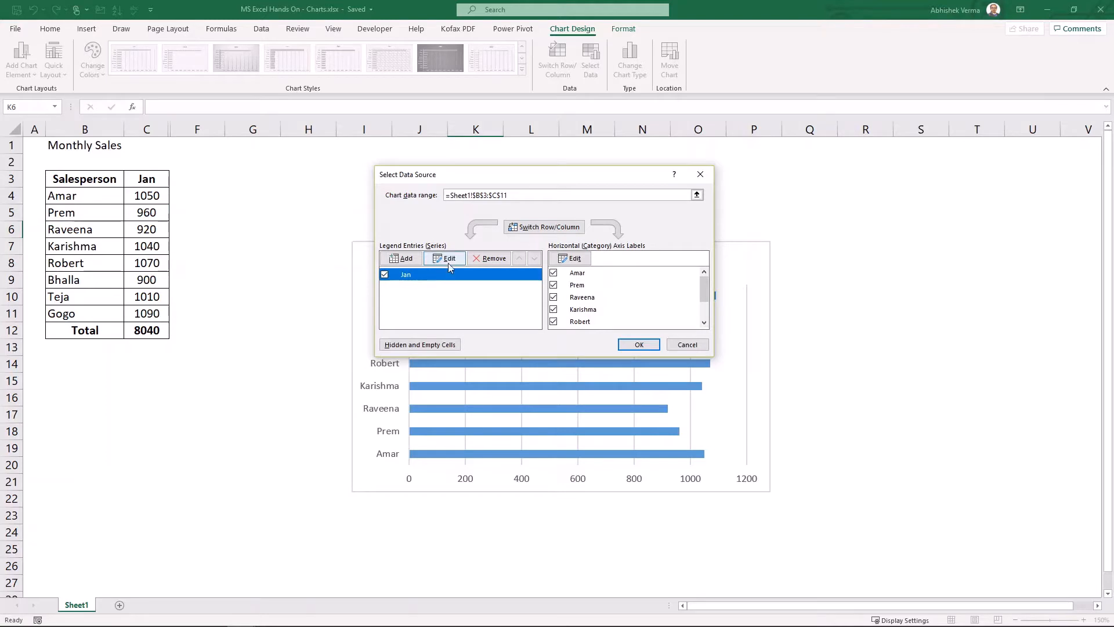
pyautogui.click(450, 260)
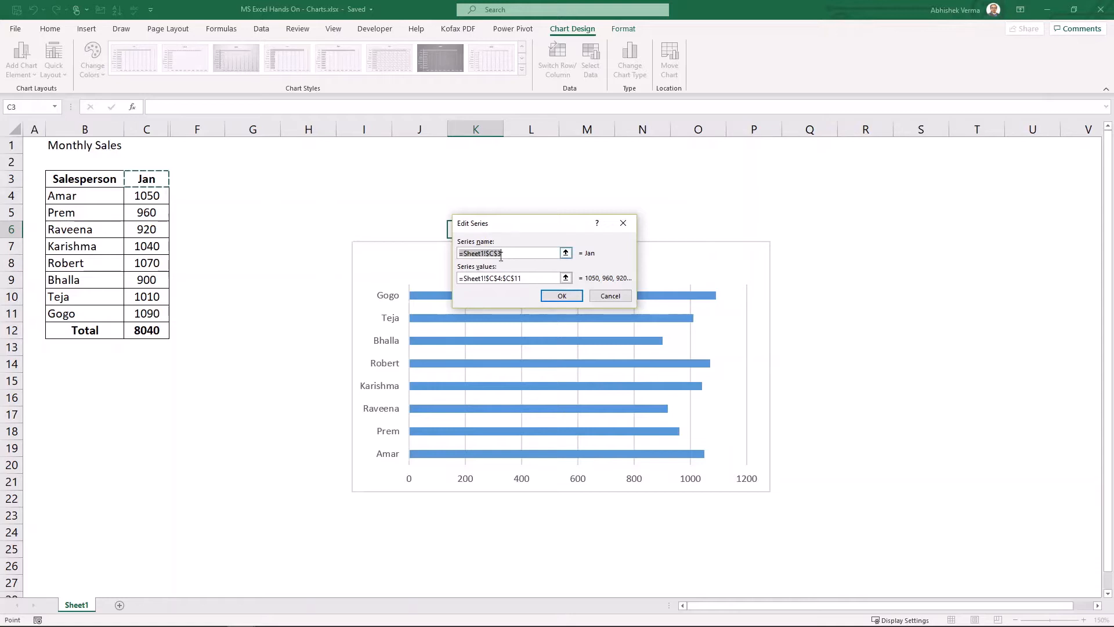
pyautogui.click(96, 144)
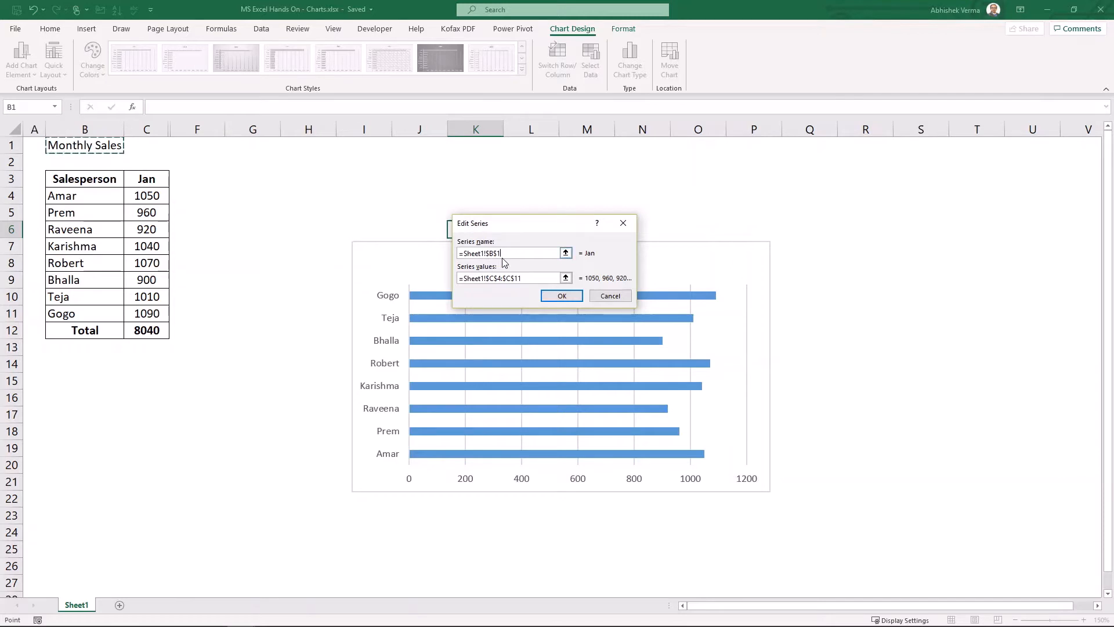
pyautogui.click(562, 296)
pyautogui.click(638, 344)
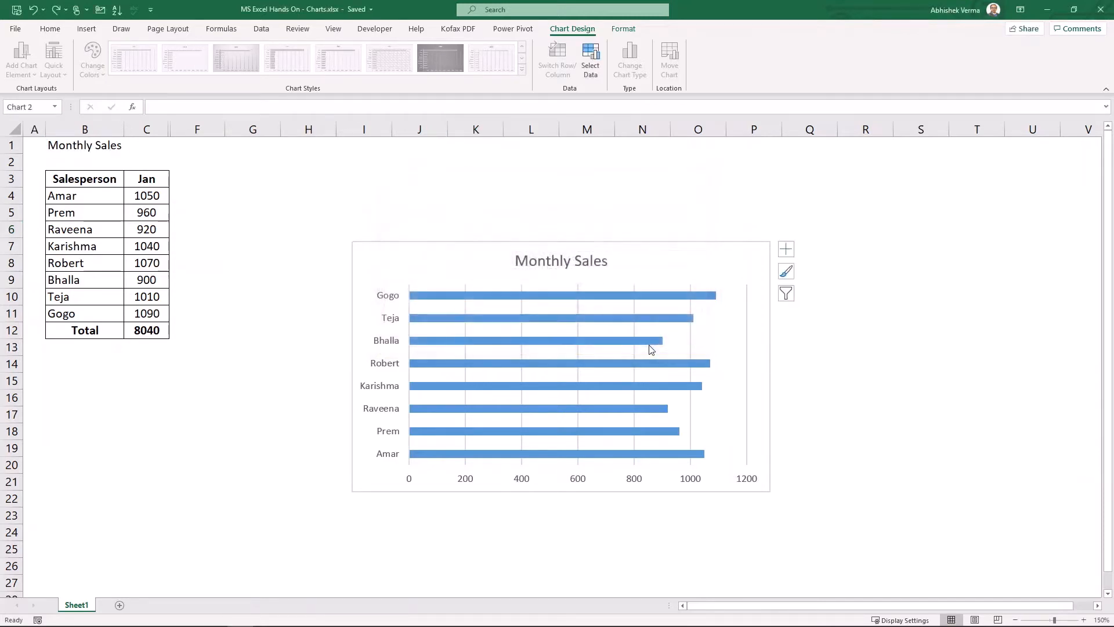
# Step: Delete the Monthly Sales bar chart from the sheet
pyautogui.click(248, 348)
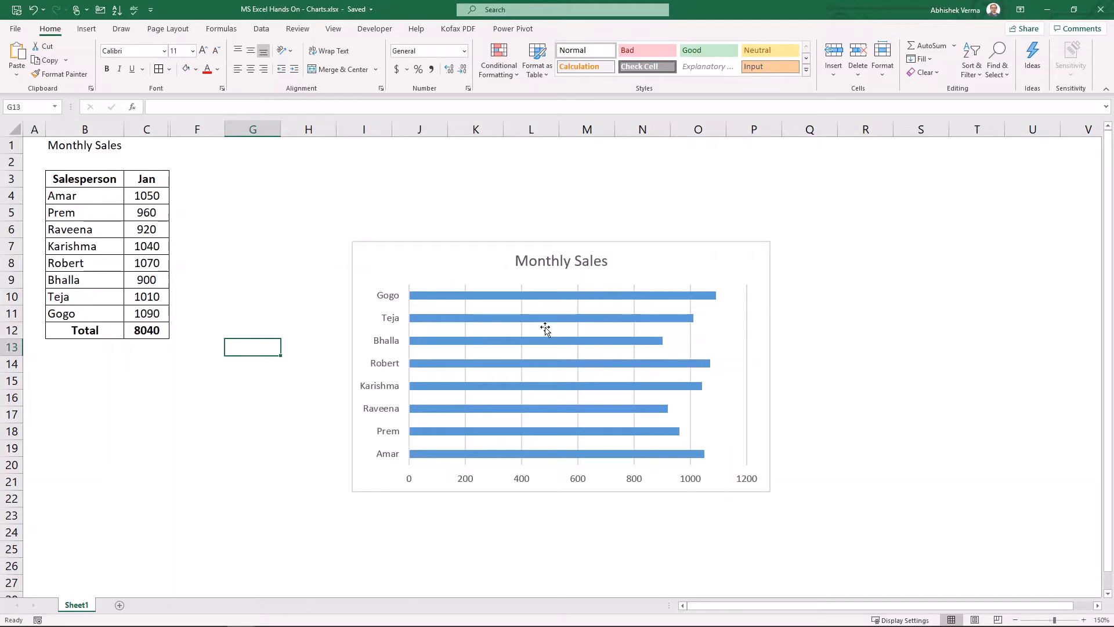
pyautogui.click(436, 249)
pyautogui.press('Delete')
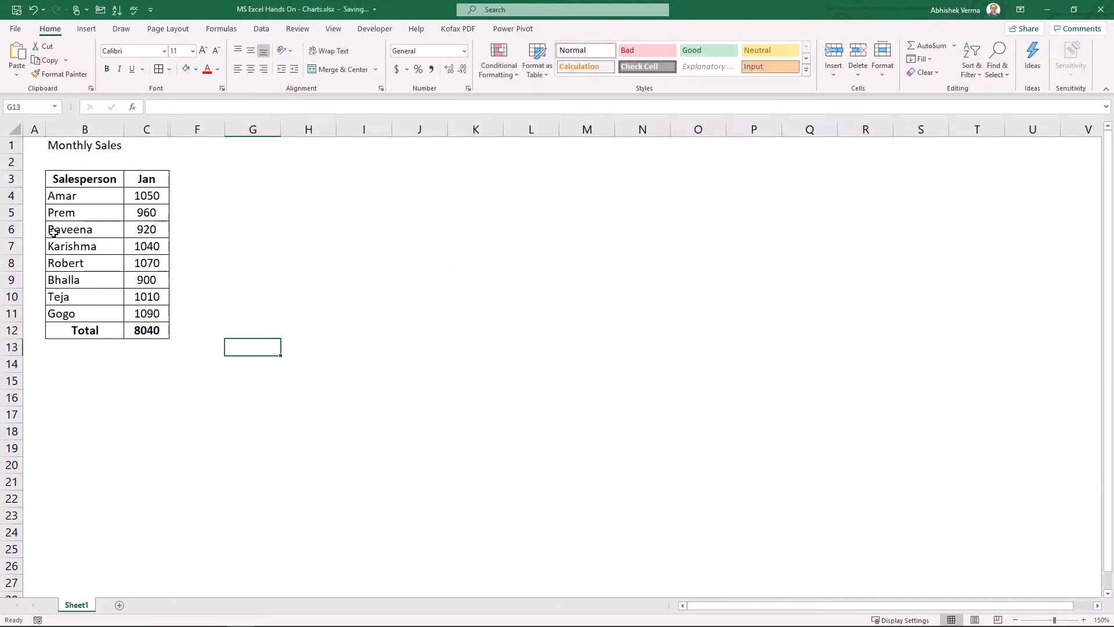
# Step: Insert a 2-D Clustered Column chart from B3:C11, leaving out the Total row, and move it closer to the sales table
pyautogui.click(111, 173)
pyautogui.hotkey('shift', 'Down')
pyautogui.hotkey('shift', 'Down')
pyautogui.hotkey('shift', 'Down')
pyautogui.hotkey('shift', 'Down')
pyautogui.hotkey('shift', 'Down')
pyautogui.hotkey('shift', 'Down')
pyautogui.hotkey('shift', 'Down')
pyautogui.hotkey('shift', 'Down')
pyautogui.hotkey('shift', 'Right')
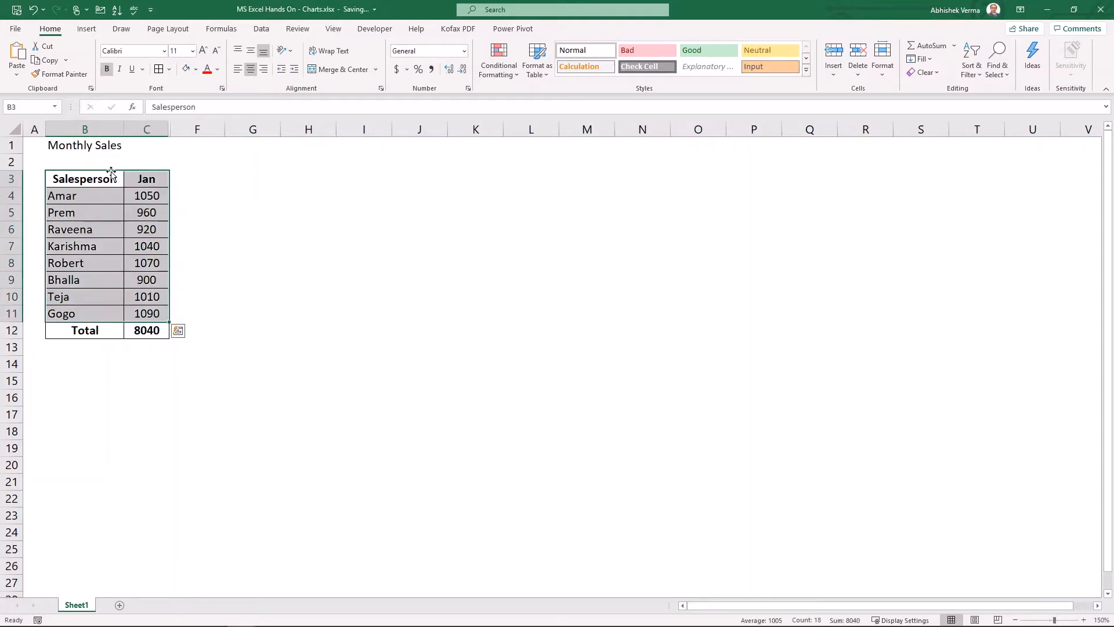
pyautogui.click(87, 29)
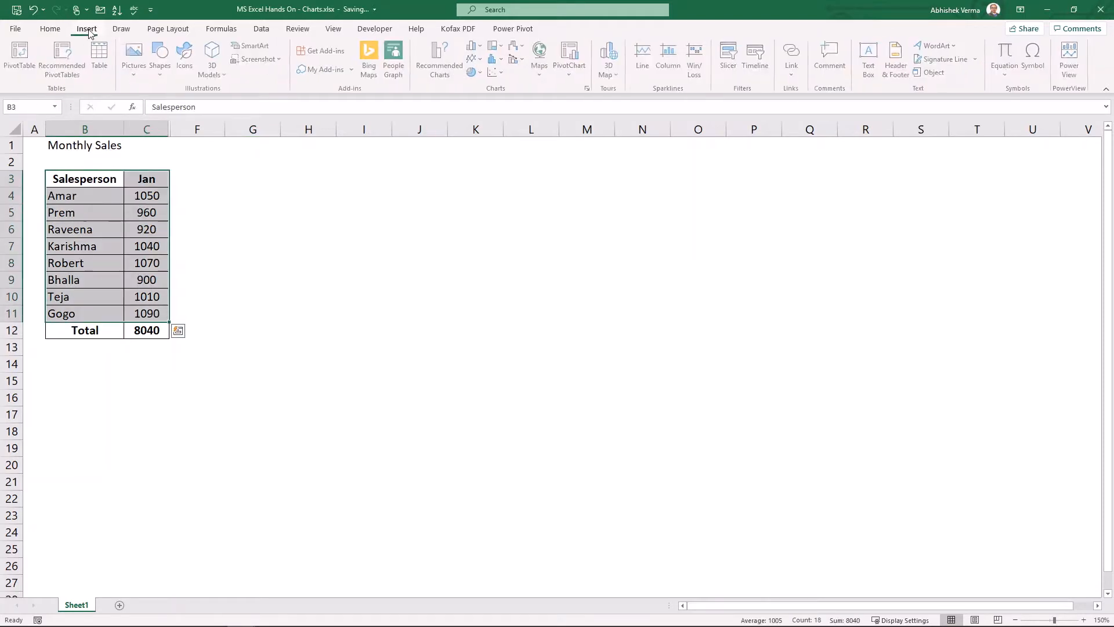
pyautogui.click(480, 47)
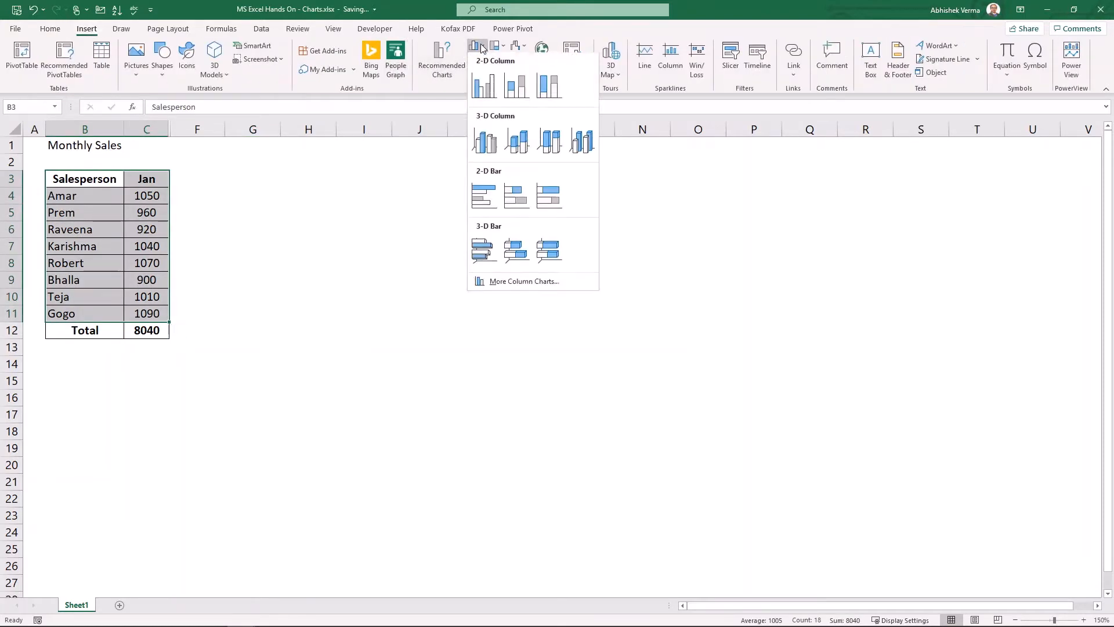
pyautogui.click(489, 85)
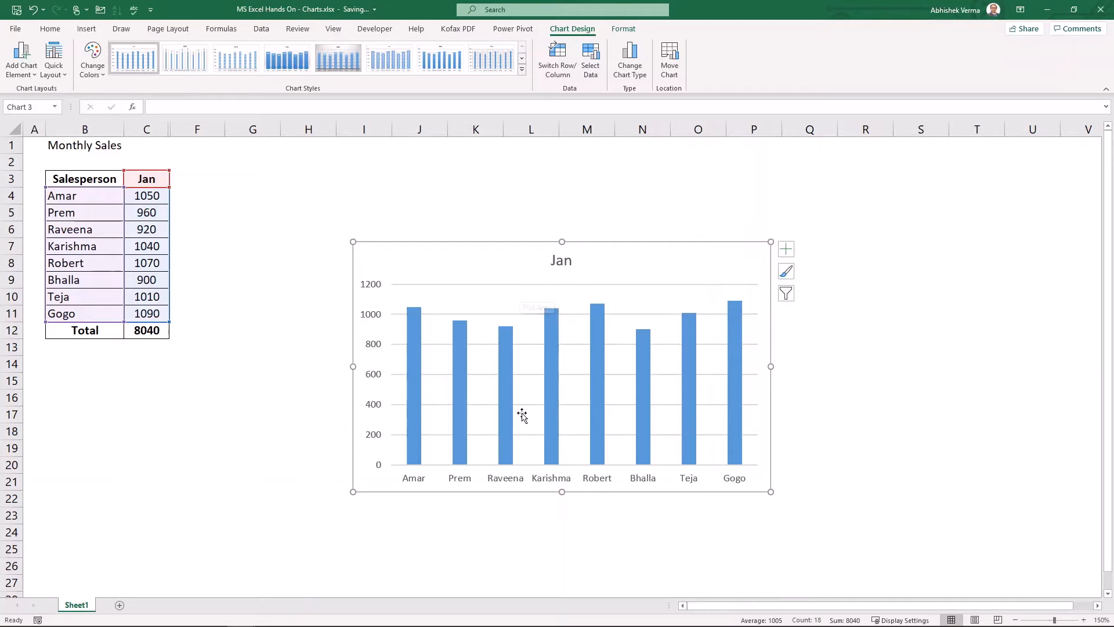
pyautogui.moveTo(429, 249); pyautogui.dragTo(345, 205)
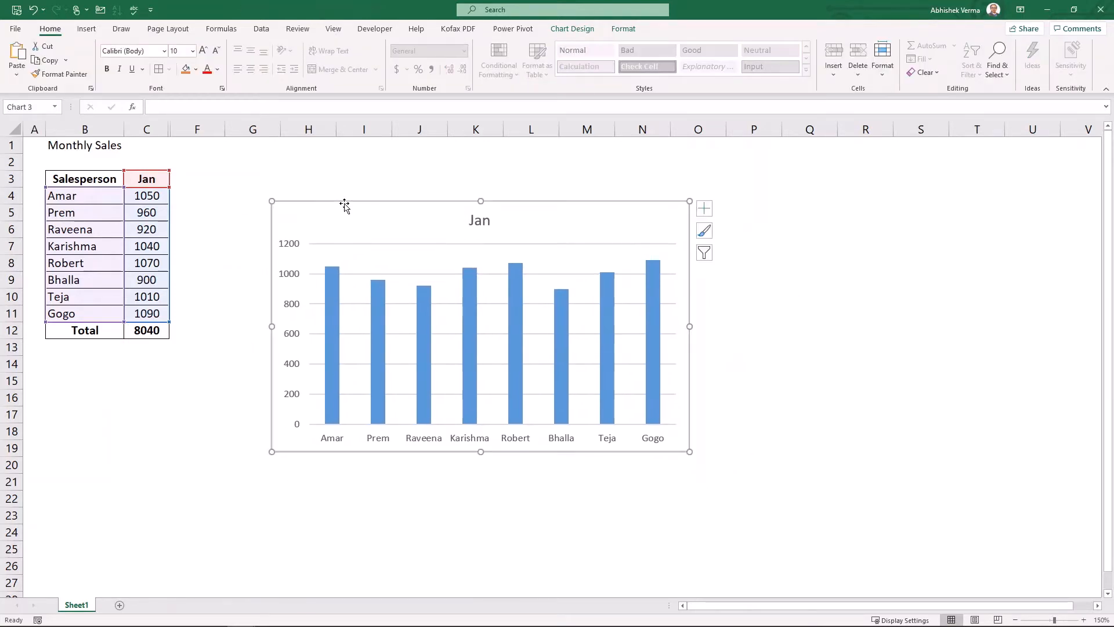
# Step: Examine the column chart's separate elements by selecting the columns, both axes, gridlines, title, chart area and plot area in turn
pyautogui.click(366, 276)
pyautogui.click(377, 304)
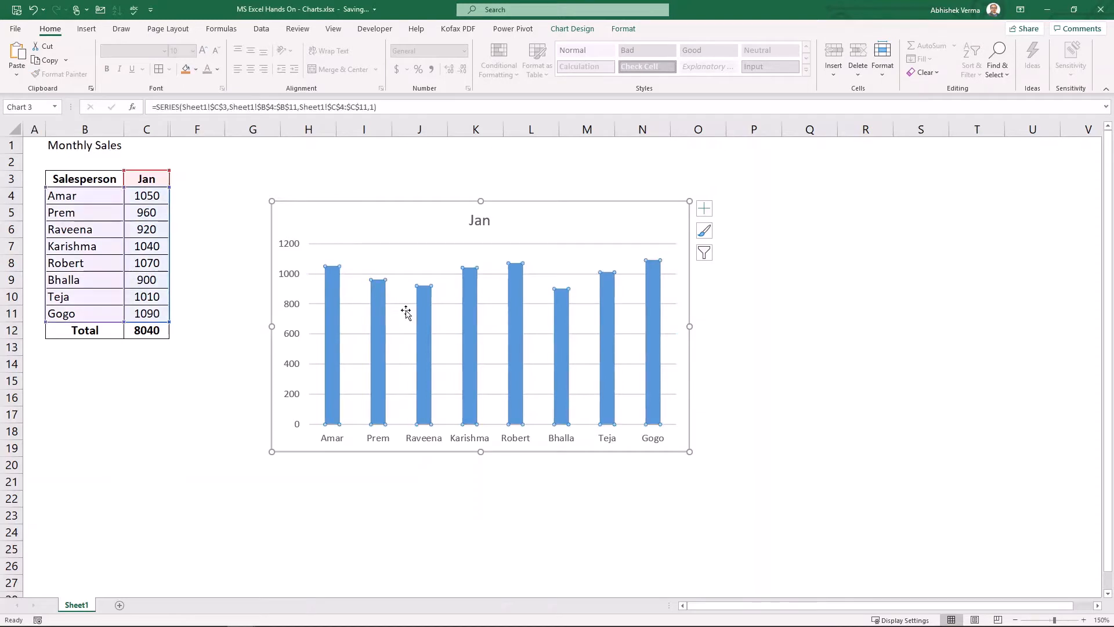
pyautogui.click(293, 298)
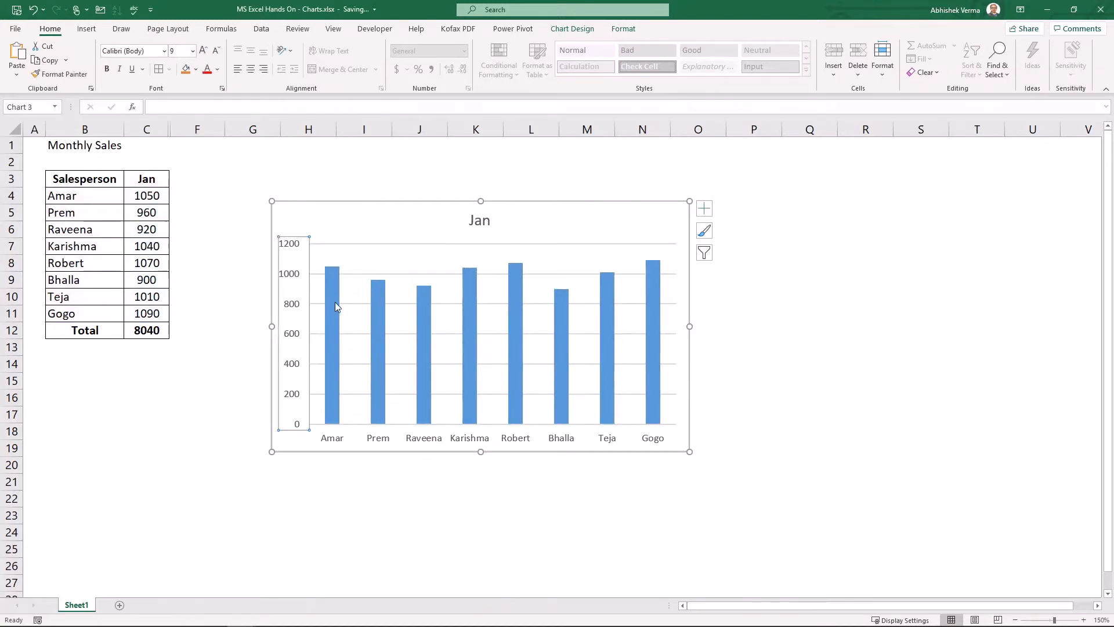
pyautogui.click(336, 302)
pyautogui.click(294, 305)
pyautogui.click(406, 434)
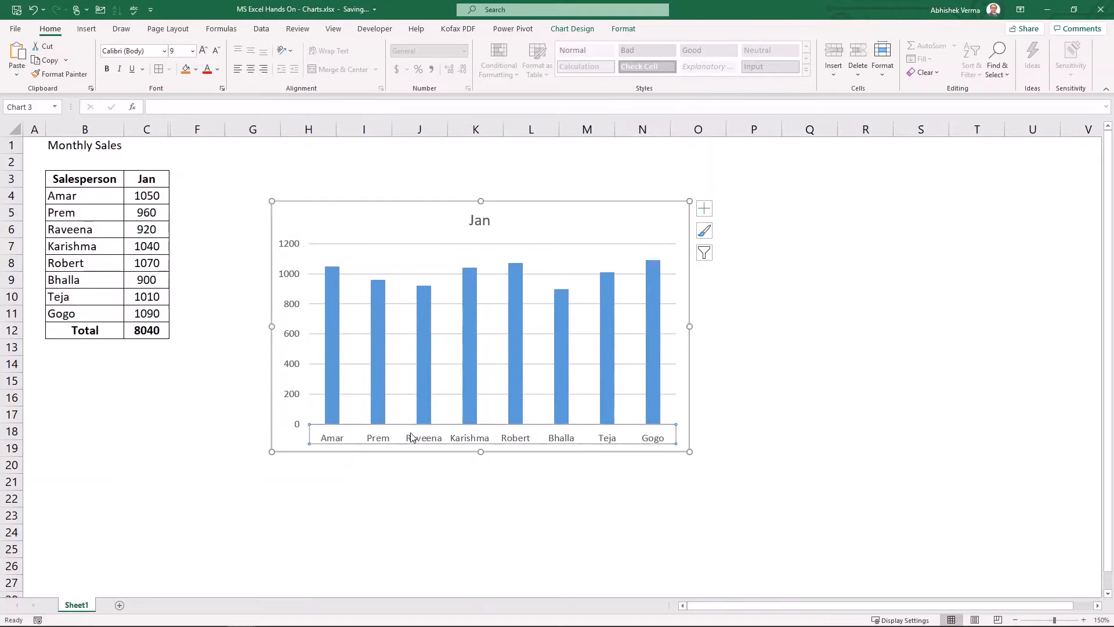
pyautogui.click(408, 367)
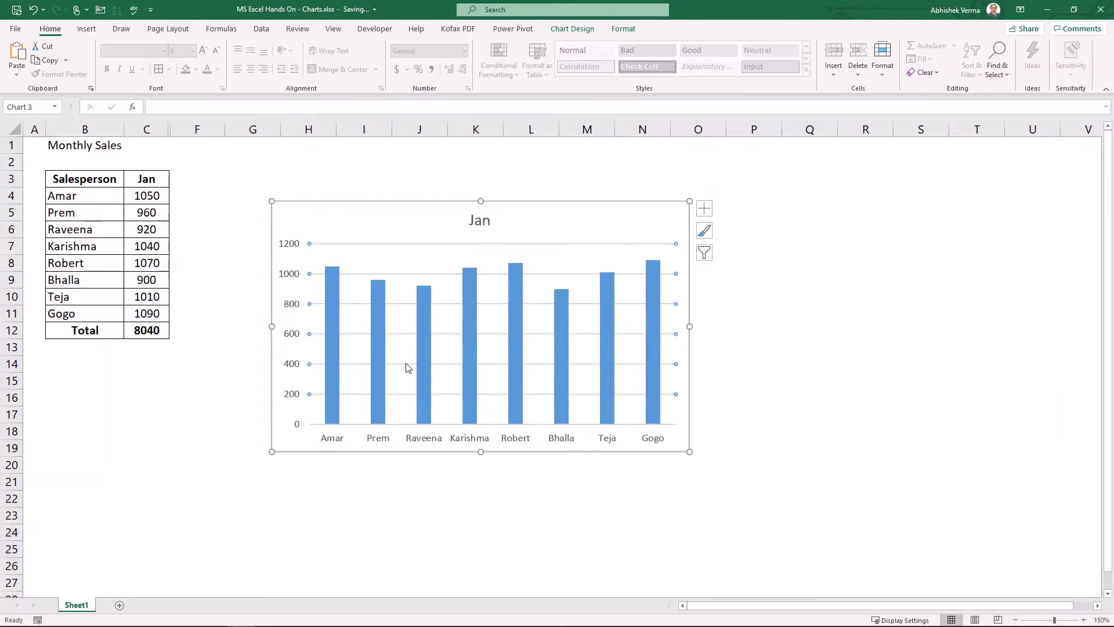
pyautogui.click(481, 227)
pyautogui.click(526, 227)
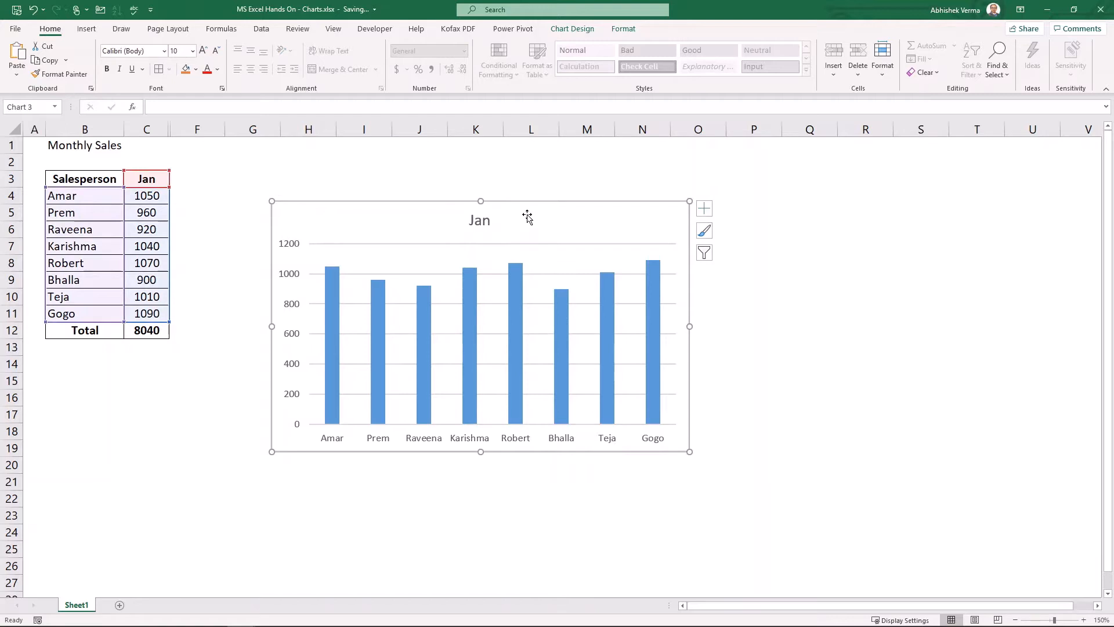
pyautogui.click(656, 249)
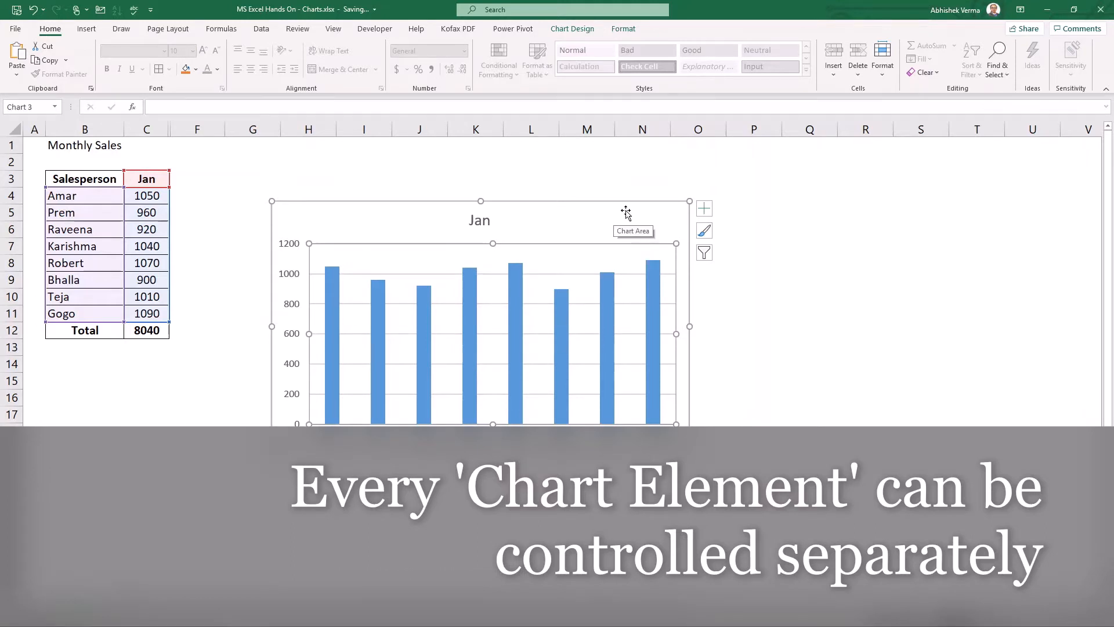
# Step: Add data labels to the column chart and position them at Outside End
pyautogui.click(707, 210)
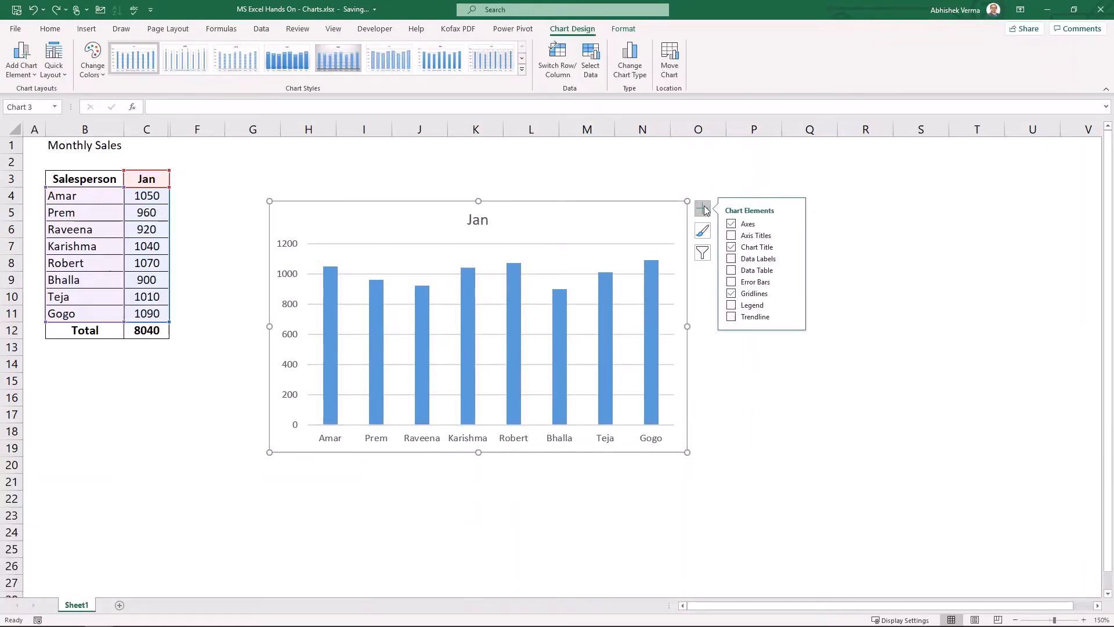
pyautogui.click(731, 258)
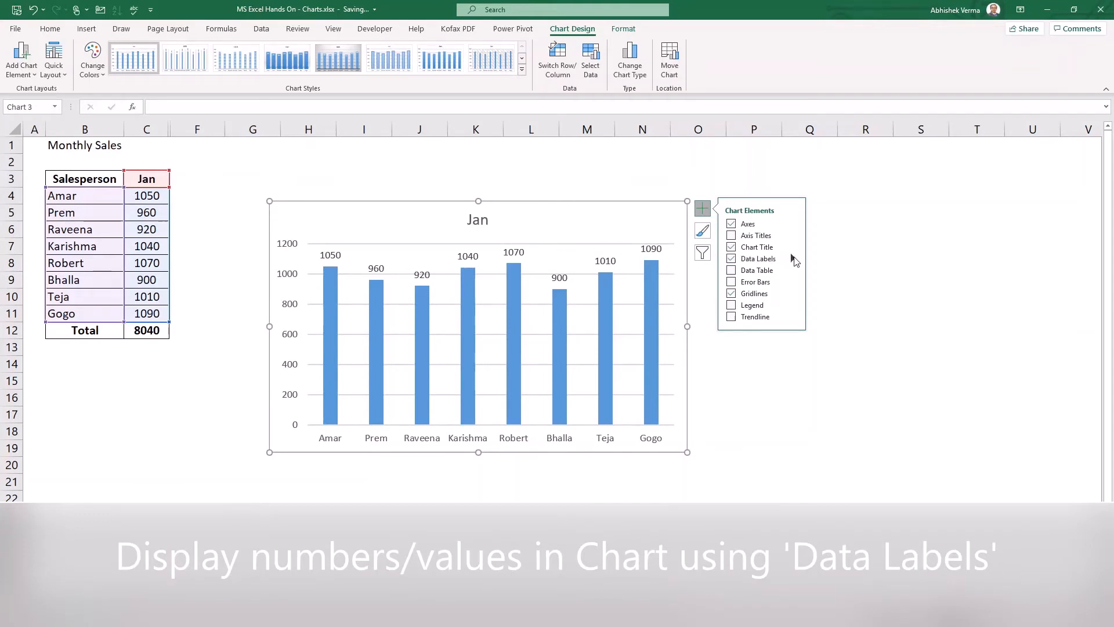
pyautogui.click(793, 258)
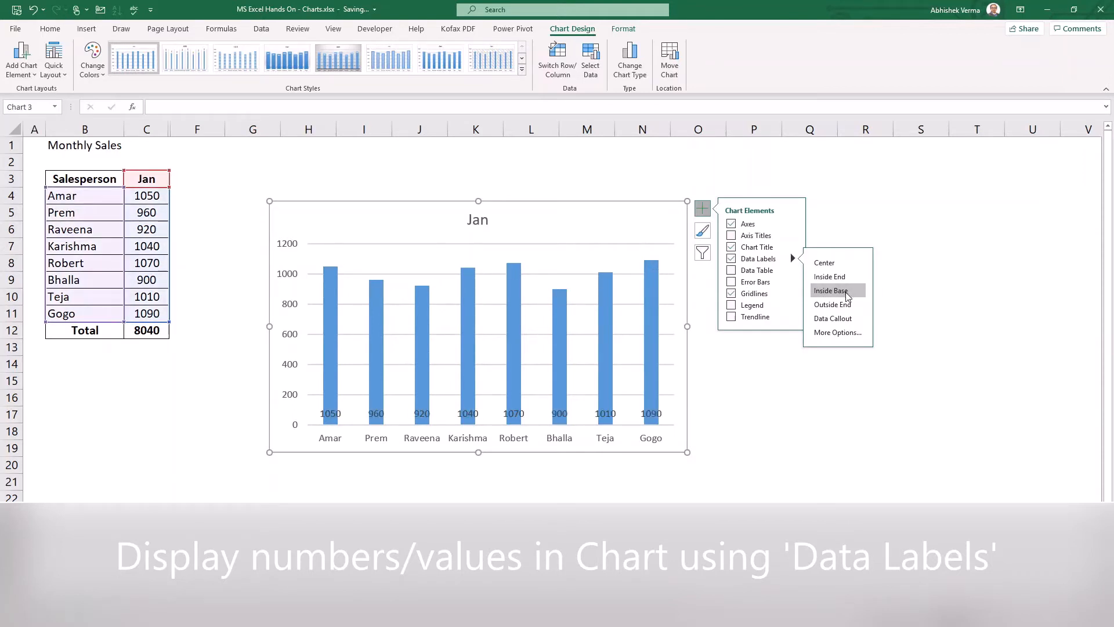
pyautogui.click(832, 304)
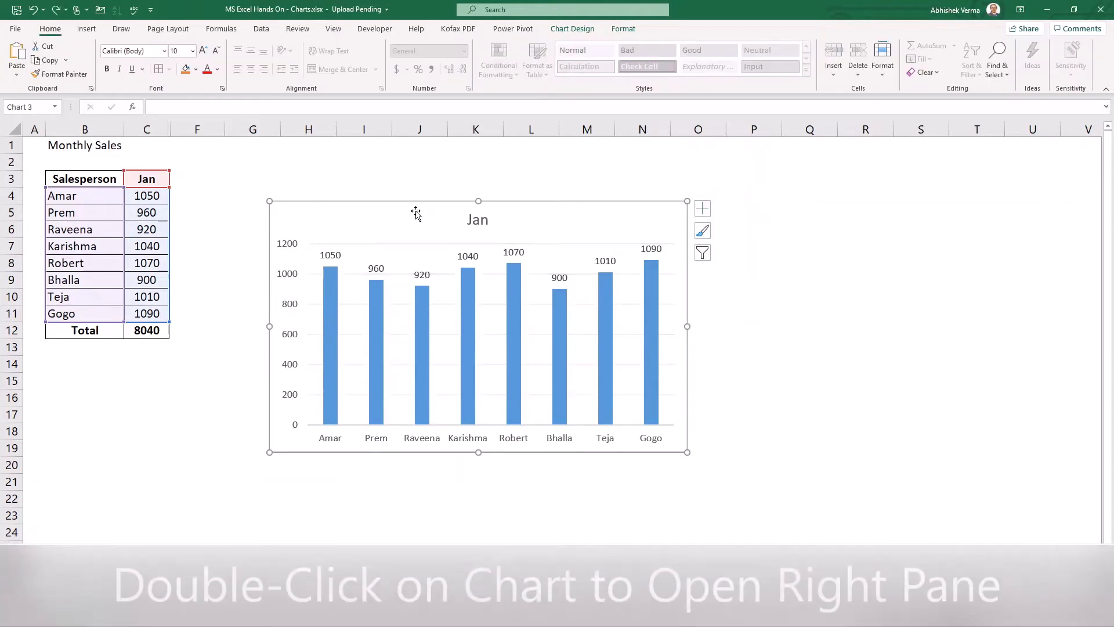
# Step: Show the Format Chart Area pane for the column chart, close it, and bring it back
pyautogui.doubleClick(416, 213)
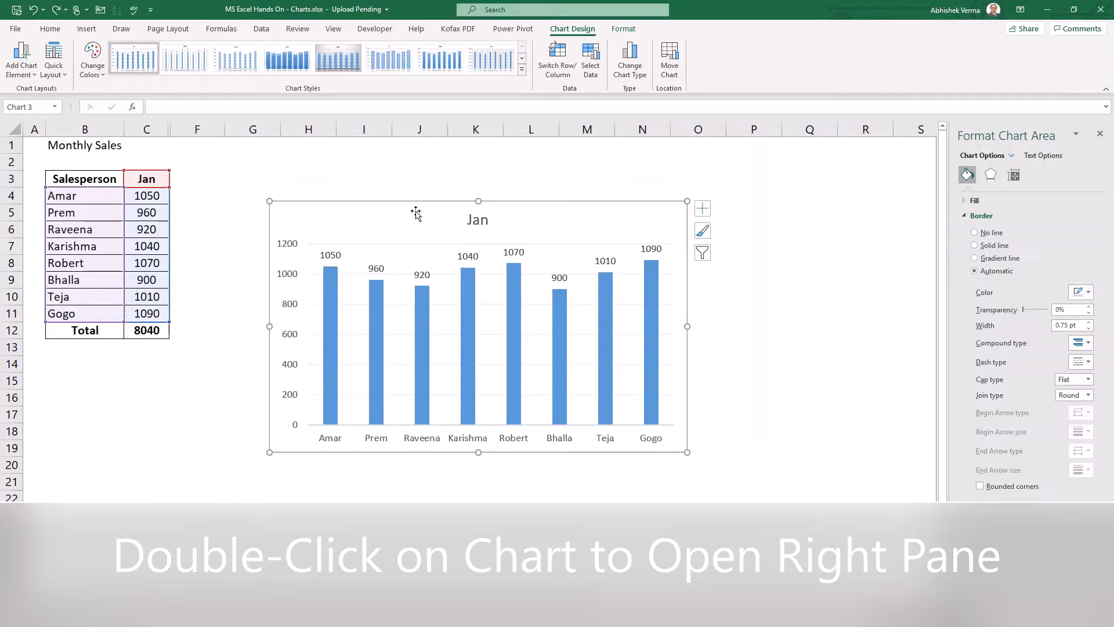
pyautogui.click(1099, 135)
pyautogui.click(882, 262)
pyautogui.click(522, 229)
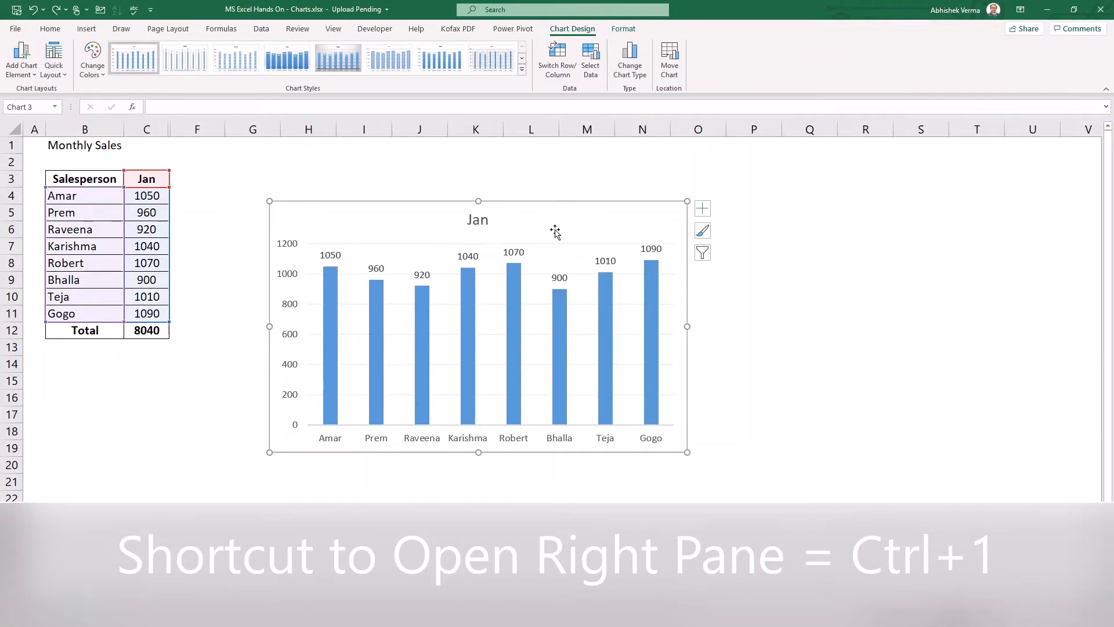
pyautogui.hotkey('ctrl', '1')
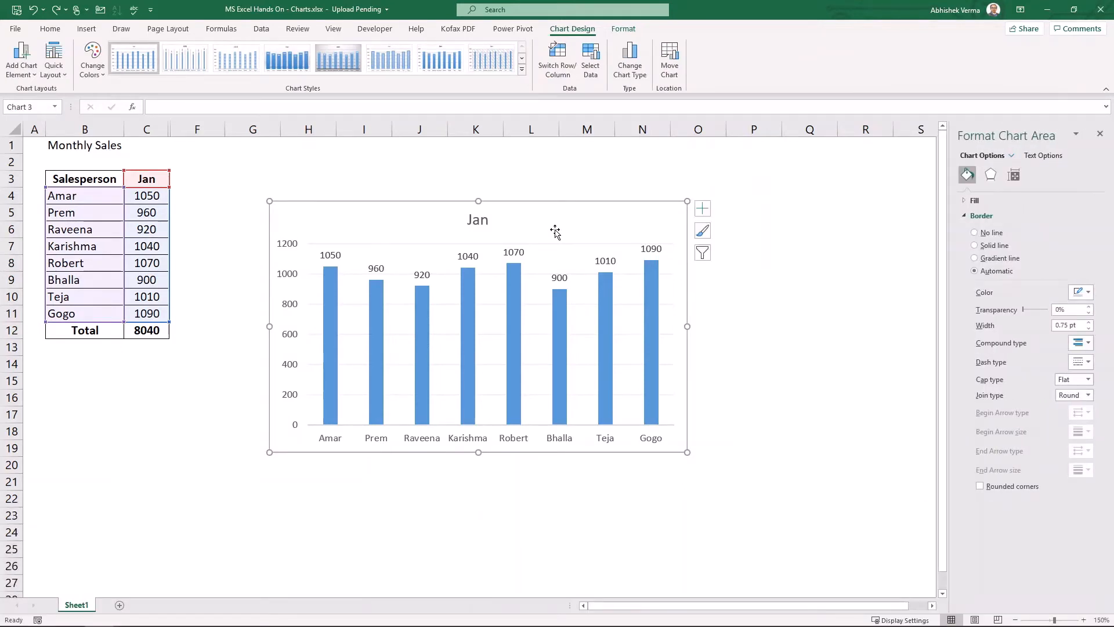
# Step: Examine the formatting options offered for the data labels, the data series and the major gridlines
pyautogui.click(475, 261)
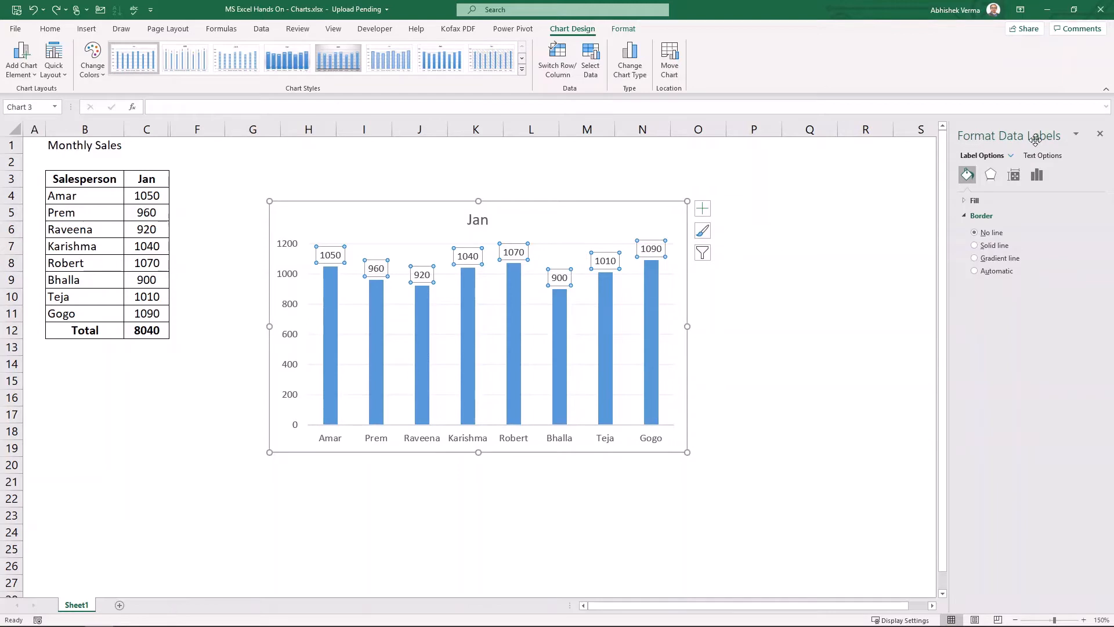
pyautogui.click(611, 314)
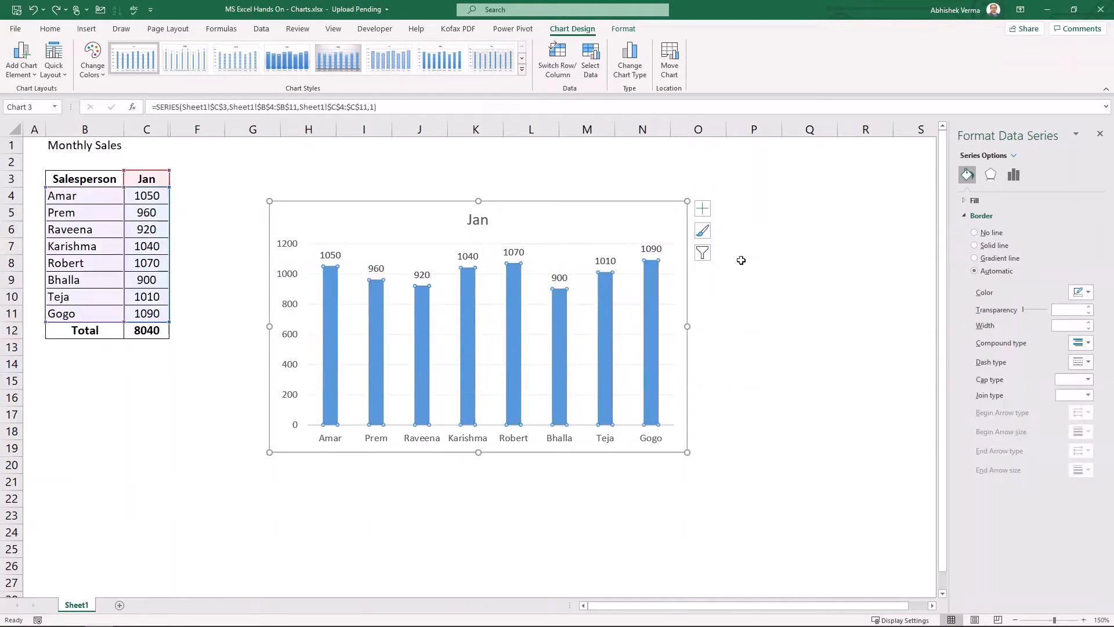
pyautogui.click(631, 274)
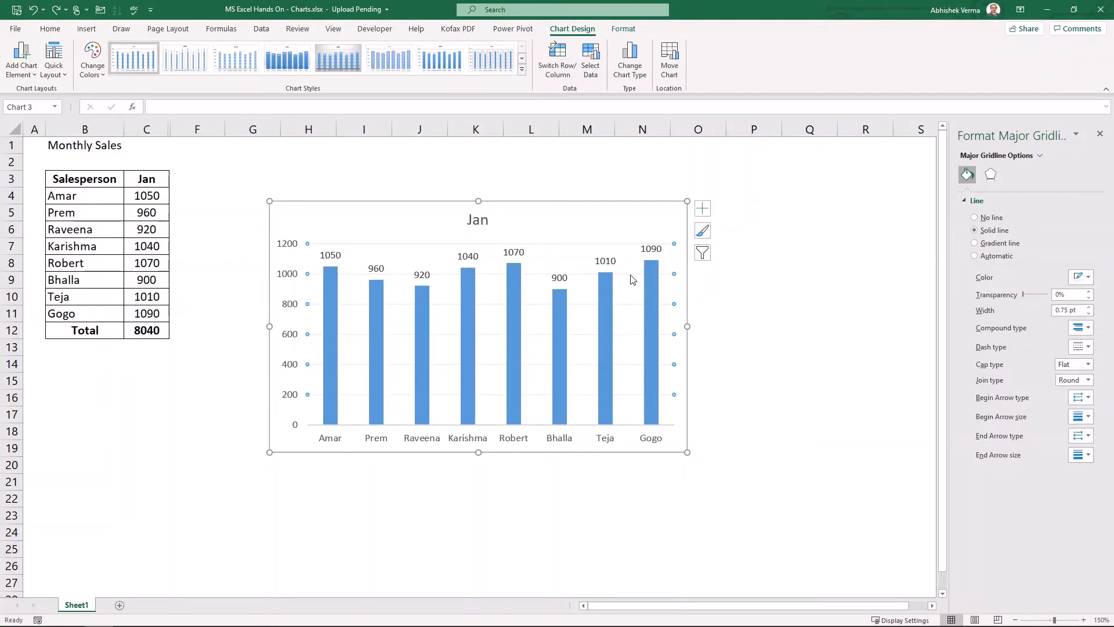
pyautogui.click(634, 224)
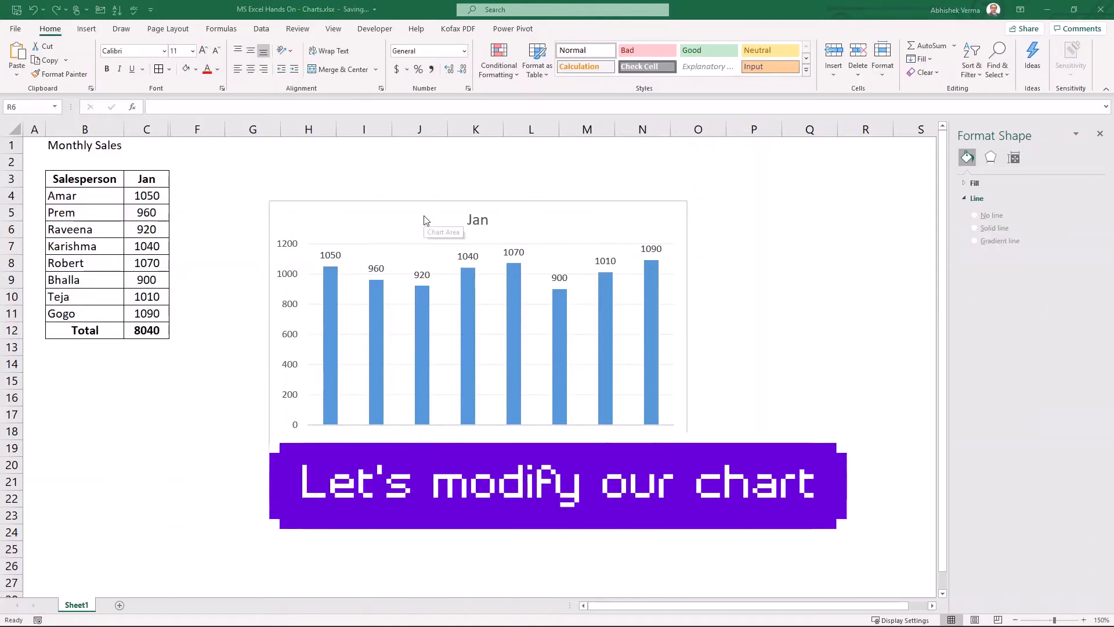
# Step: Make the chart's data labels bold and delete its horizontal gridlines
pyautogui.click(470, 256)
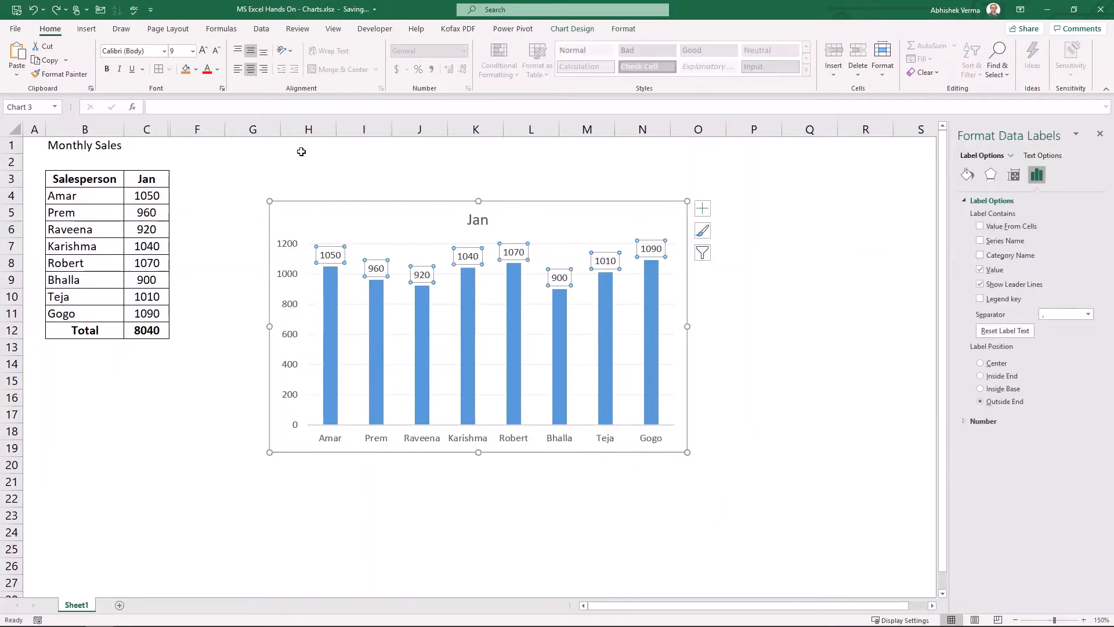
pyautogui.click(107, 70)
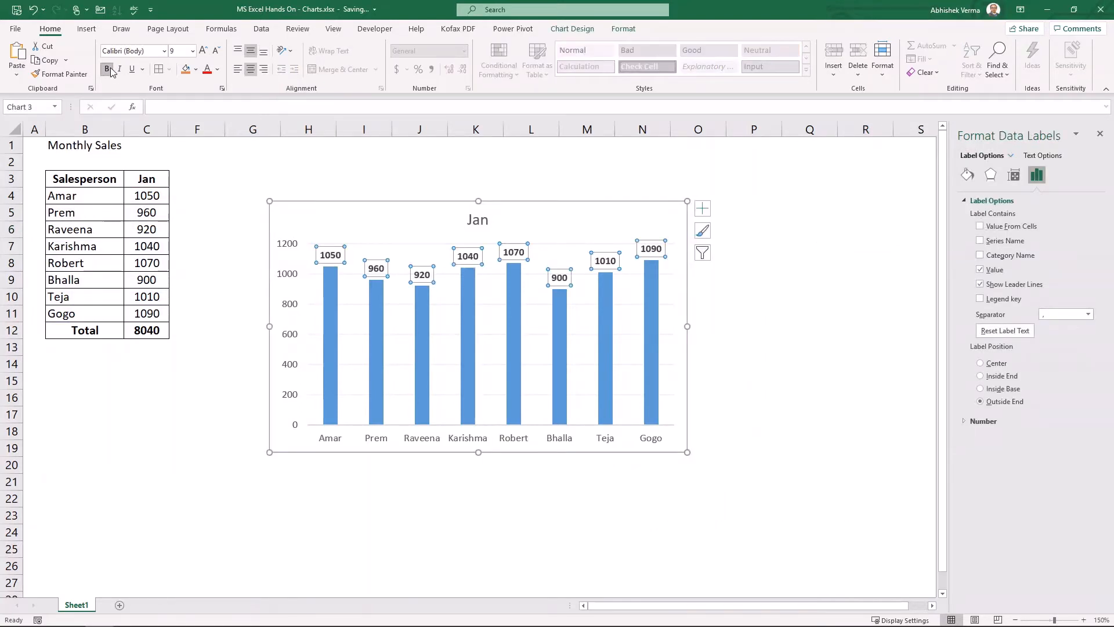
pyautogui.click(399, 305)
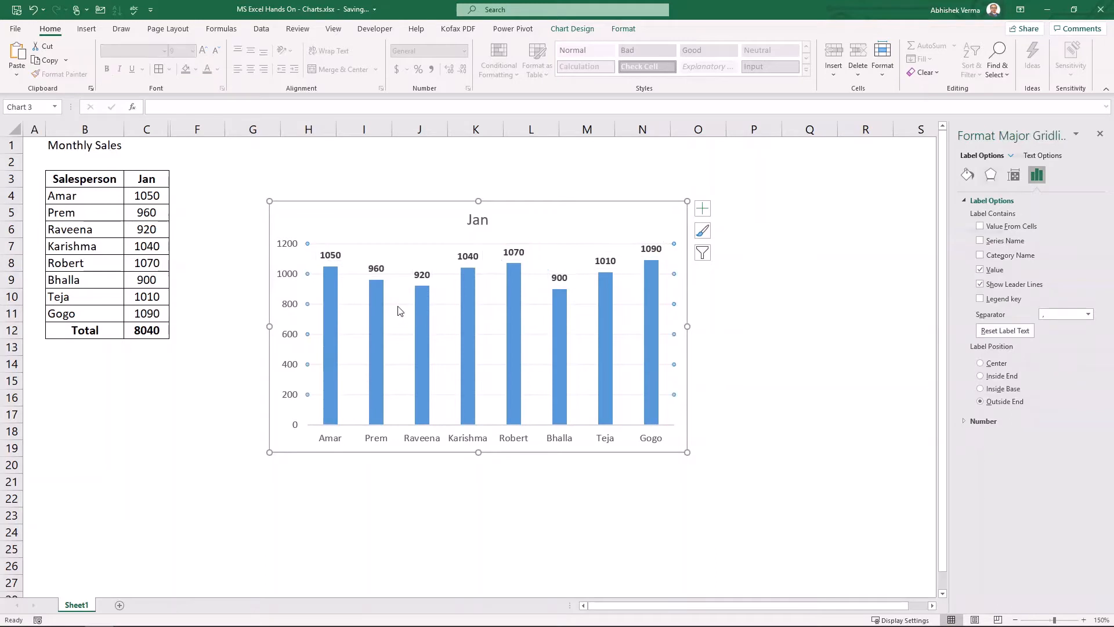
pyautogui.press('Escape')
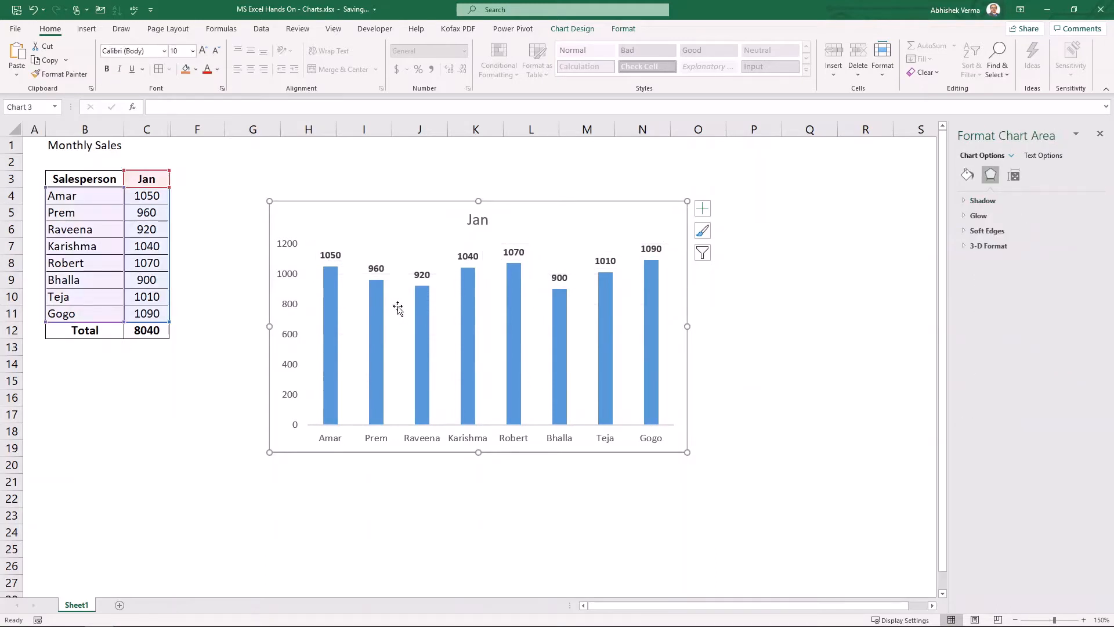
# Step: Add Primary Major Vertical gridlines to the chart and delete its vertical value axis
pyautogui.click(699, 208)
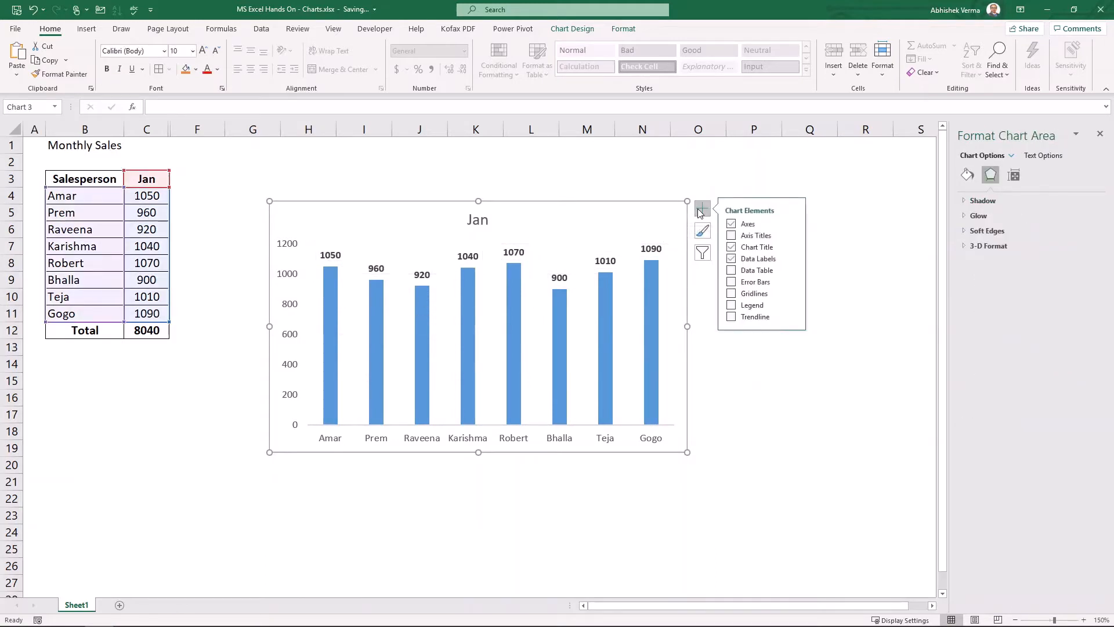
pyautogui.click(792, 293)
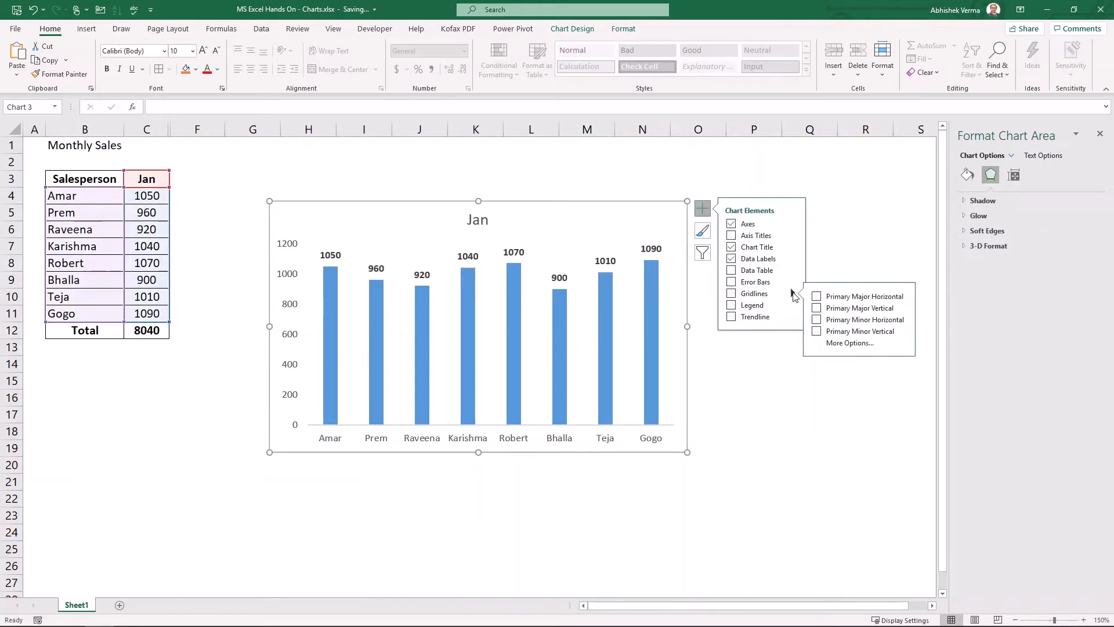
pyautogui.click(817, 308)
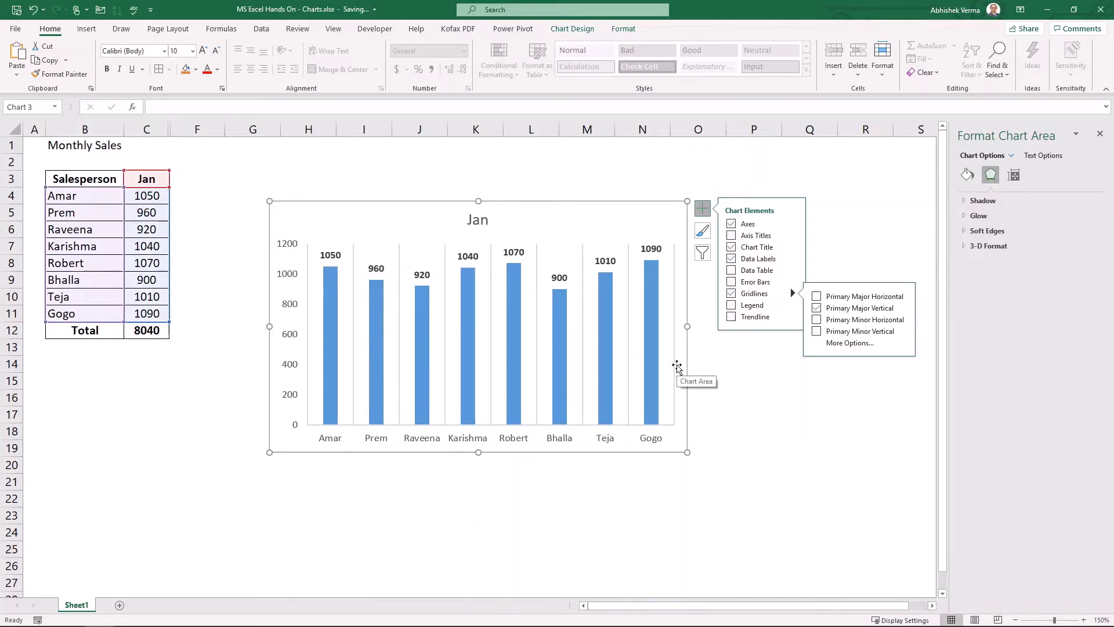
pyautogui.click(295, 305)
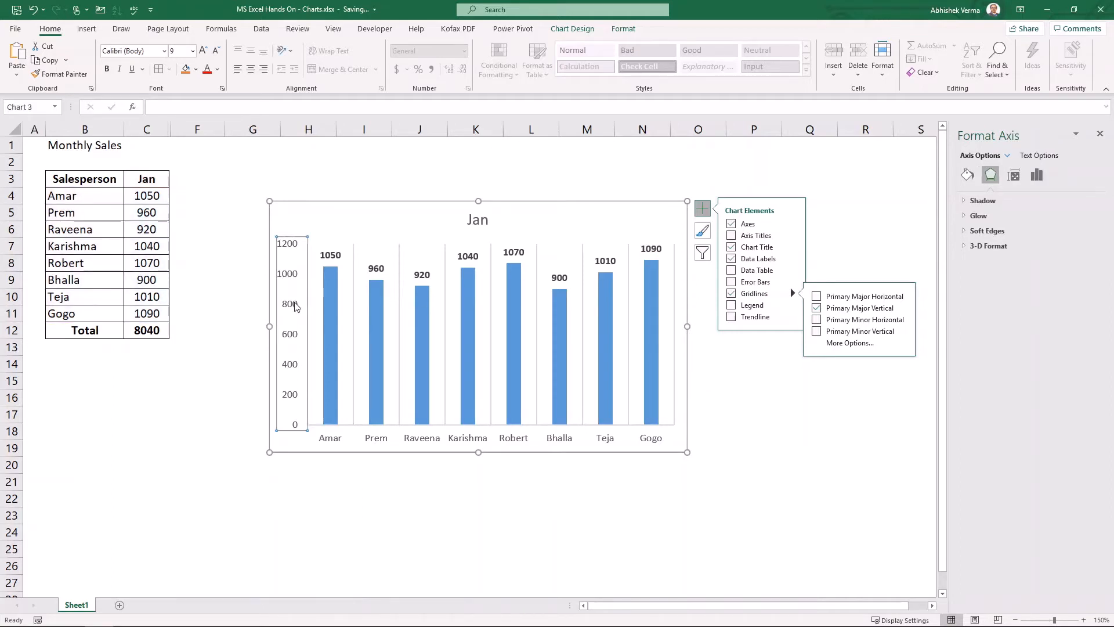
pyautogui.press('Delete')
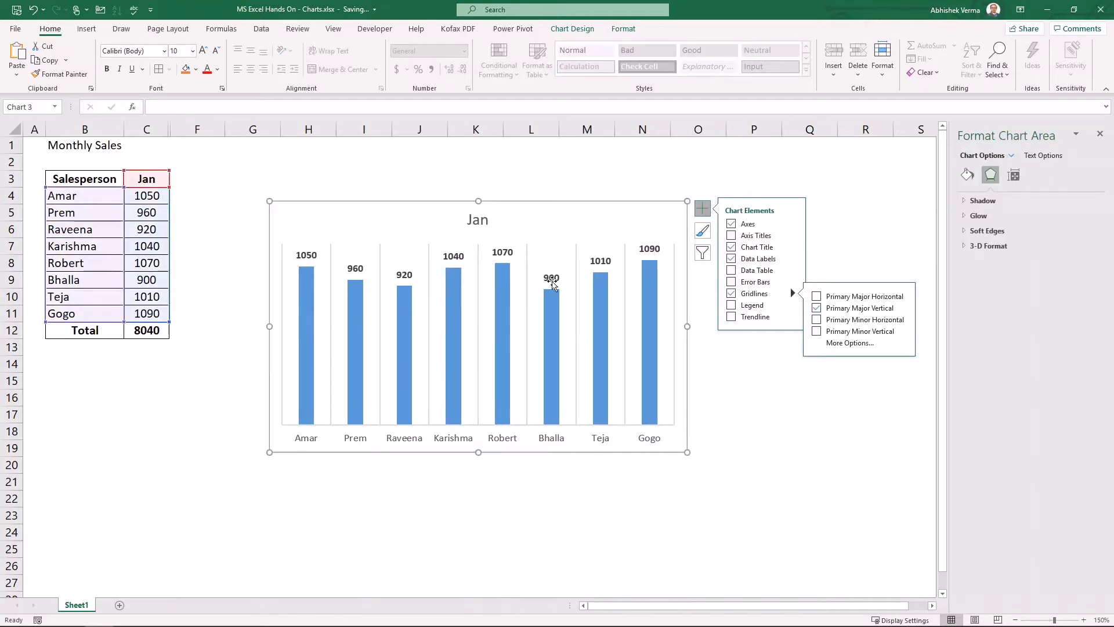
# Step: Rotate the salesperson names on the horizontal axis to a custom text angle of -45°
pyautogui.click(550, 444)
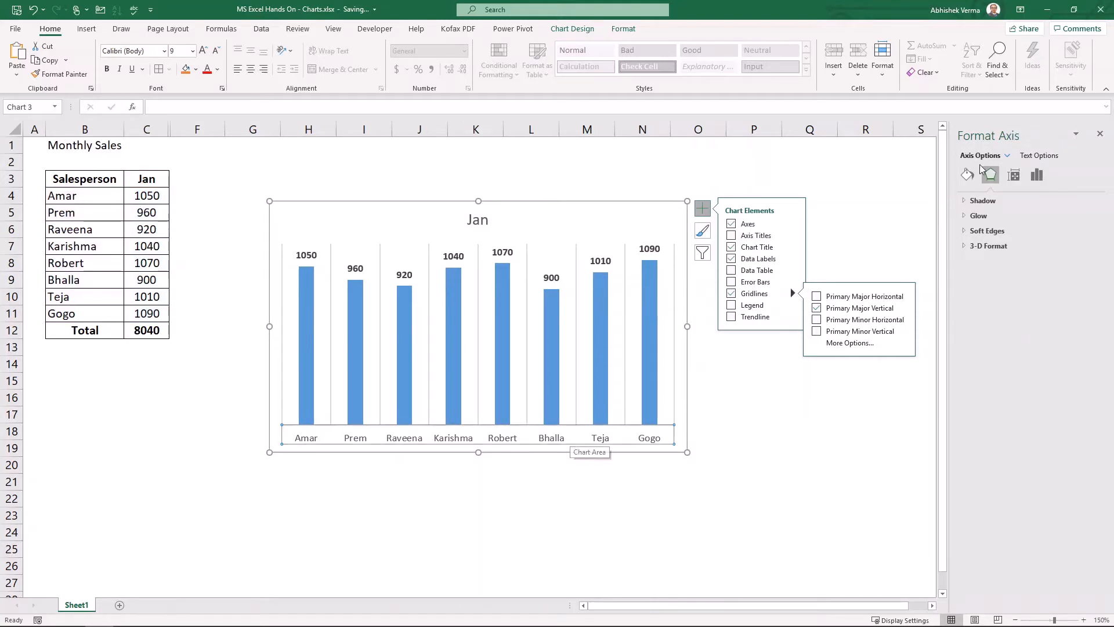
pyautogui.click(1038, 156)
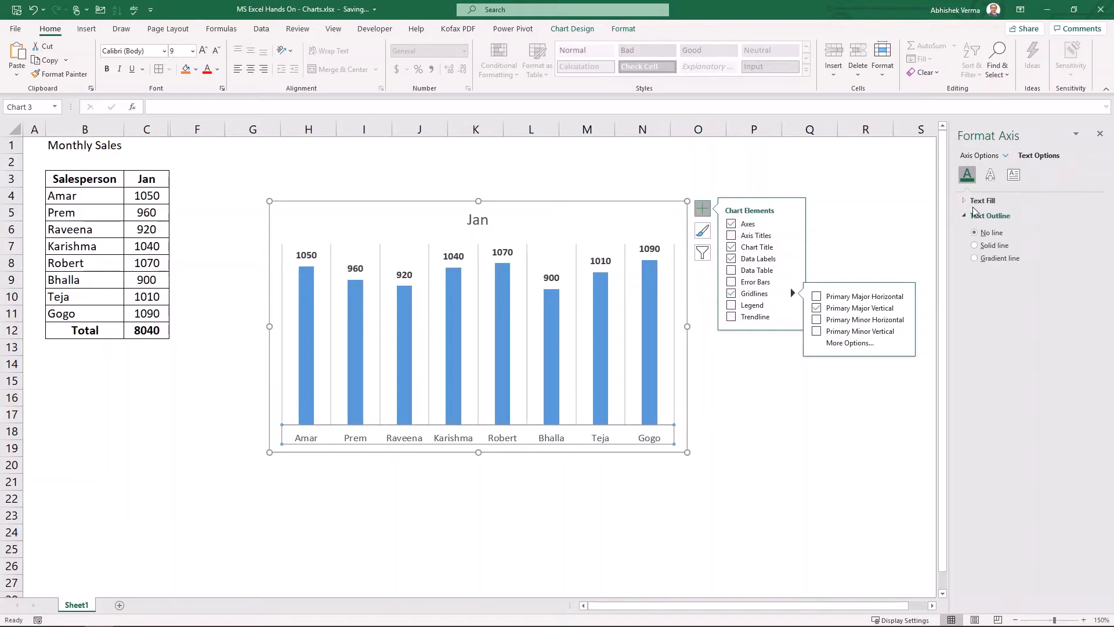
pyautogui.click(972, 202)
pyautogui.click(1014, 174)
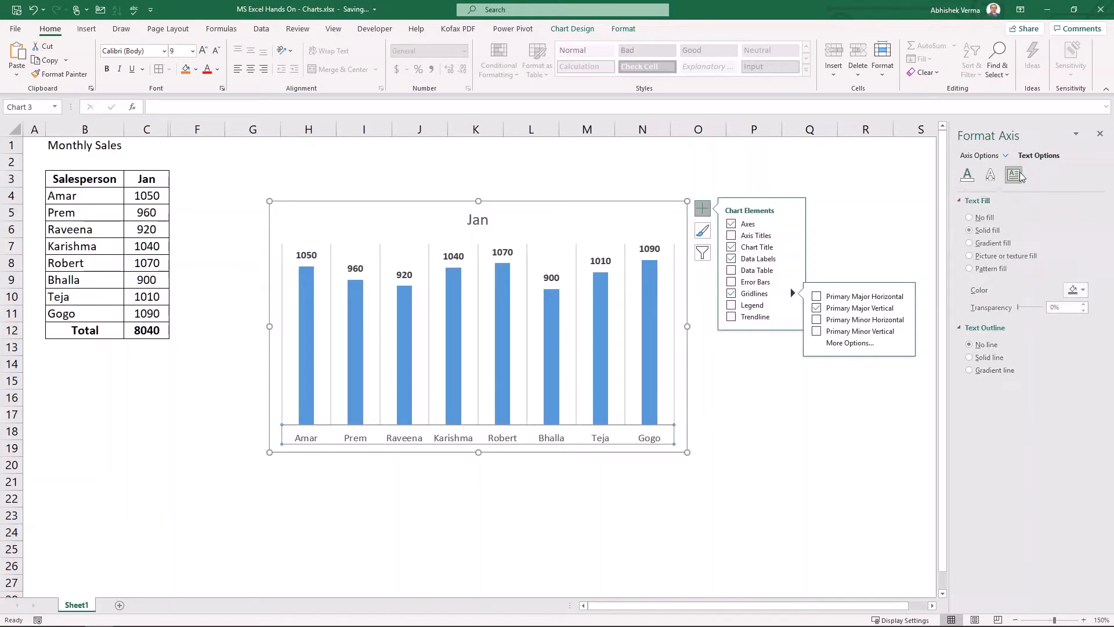
pyautogui.click(1079, 247)
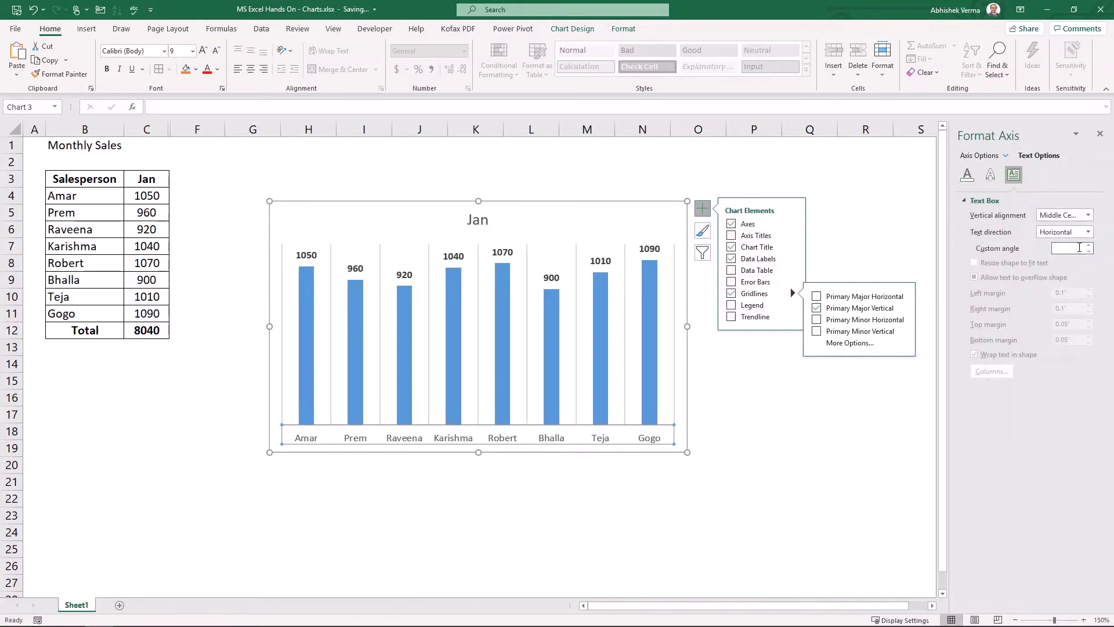
pyautogui.write('-45')
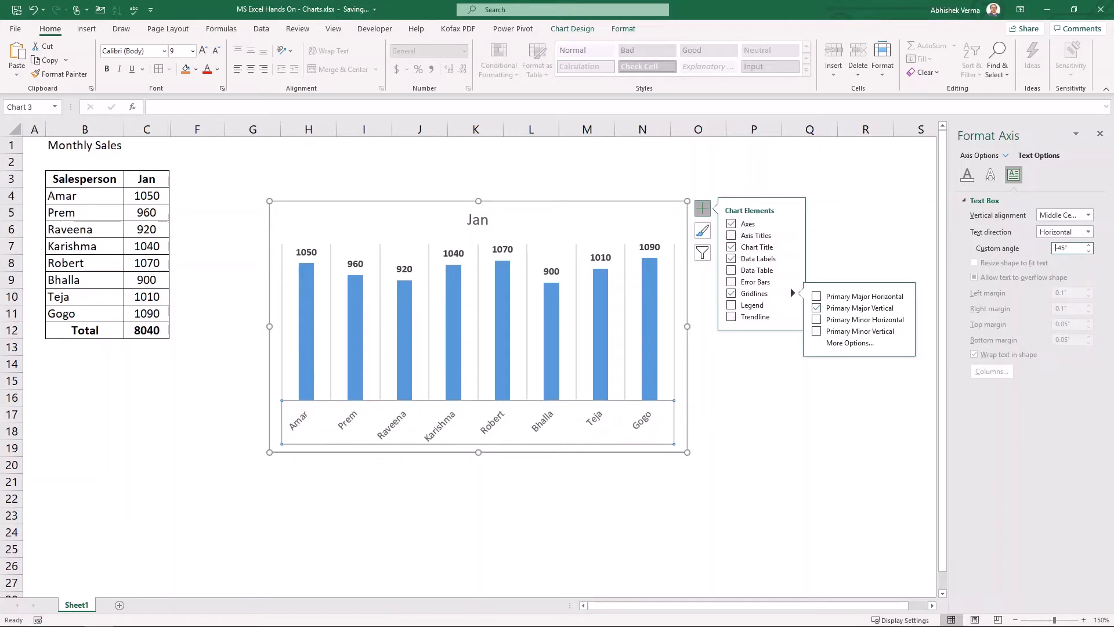
pyautogui.click(694, 477)
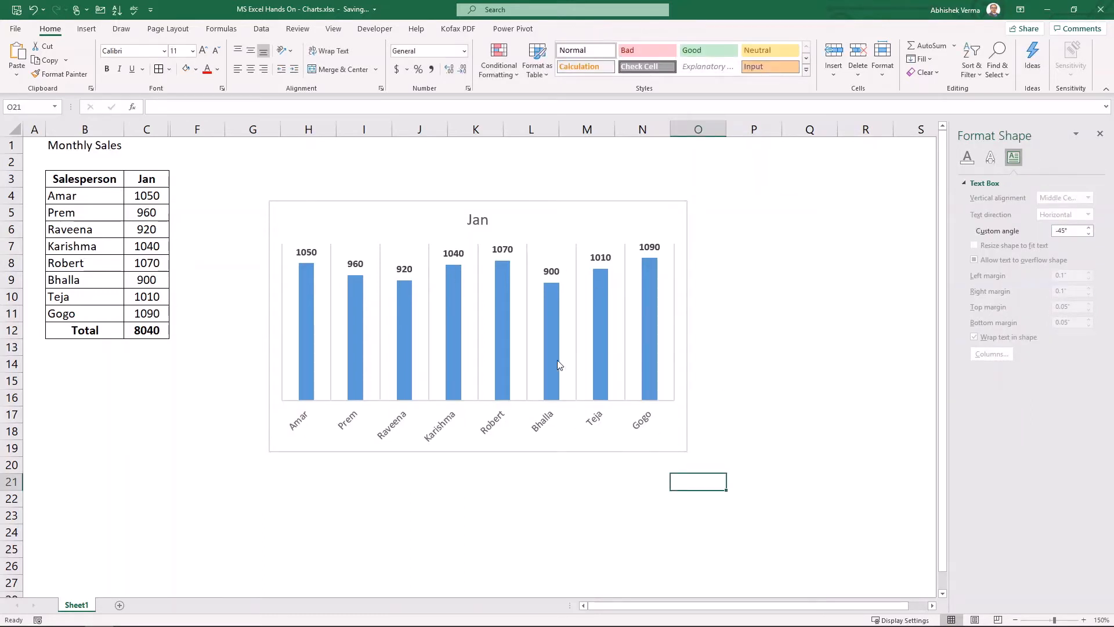
# Step: Format the chart's data labels as Currency with 0 decimal places
pyautogui.click(406, 214)
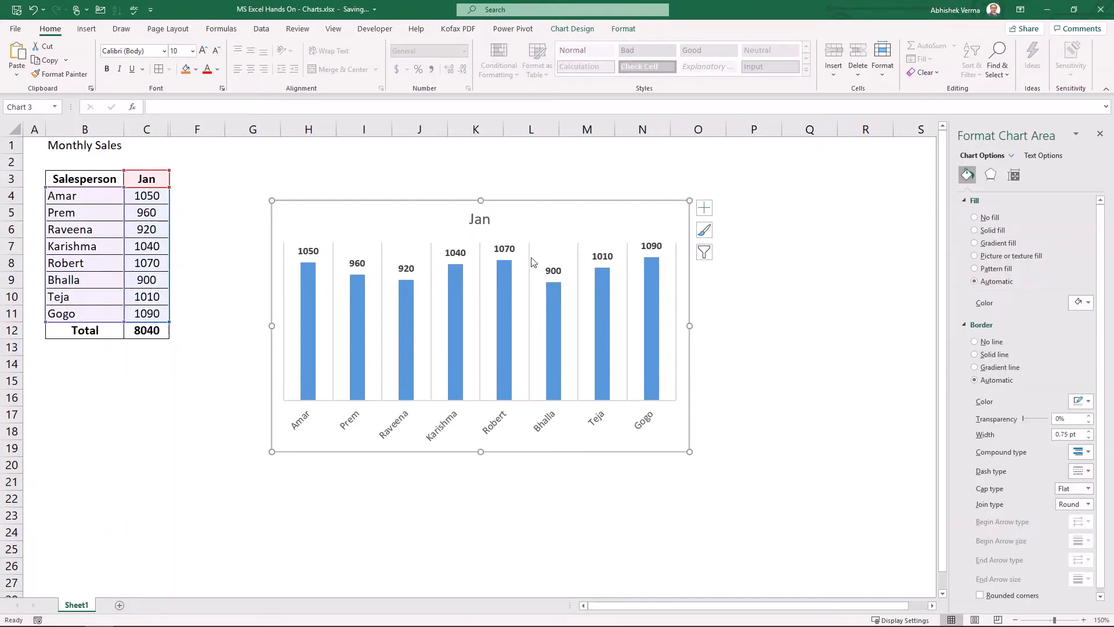
pyautogui.click(406, 269)
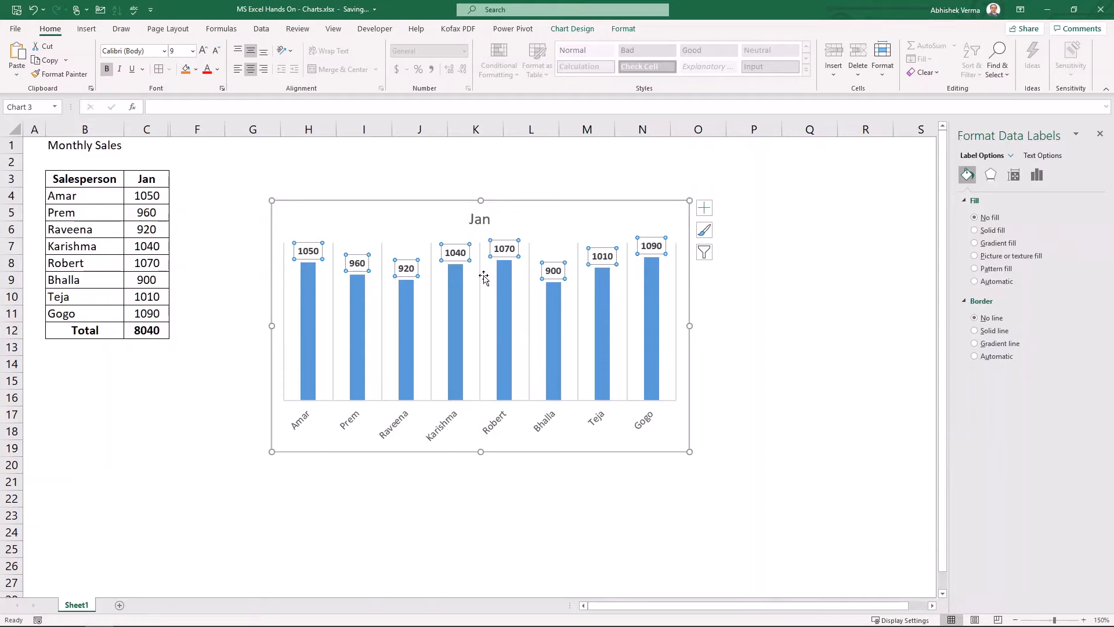
pyautogui.click(1037, 175)
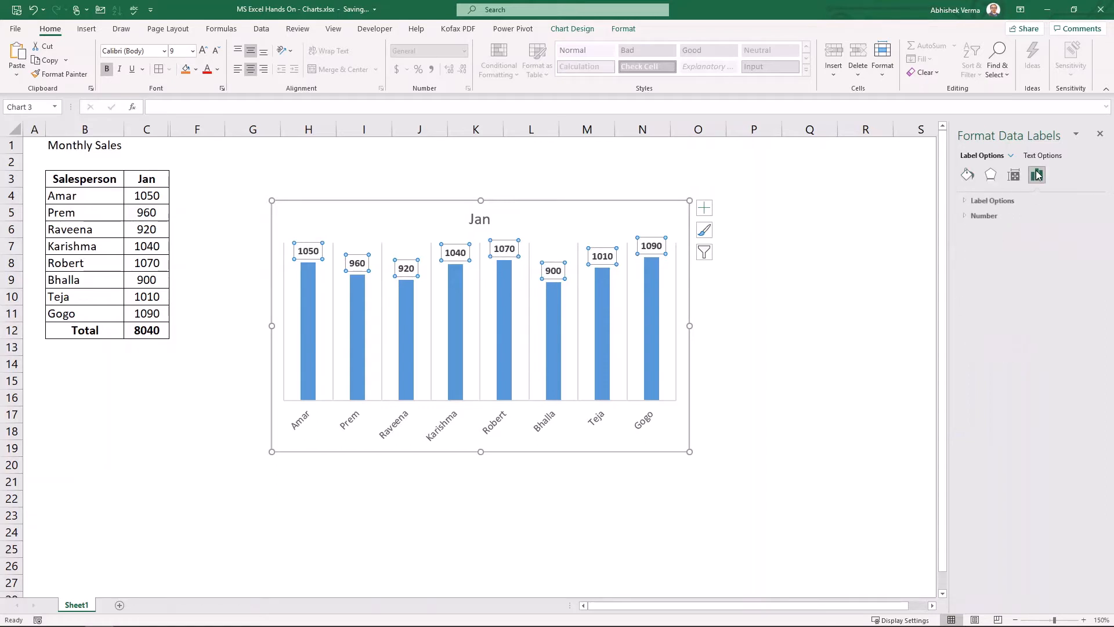
pyautogui.click(966, 216)
pyautogui.click(1078, 243)
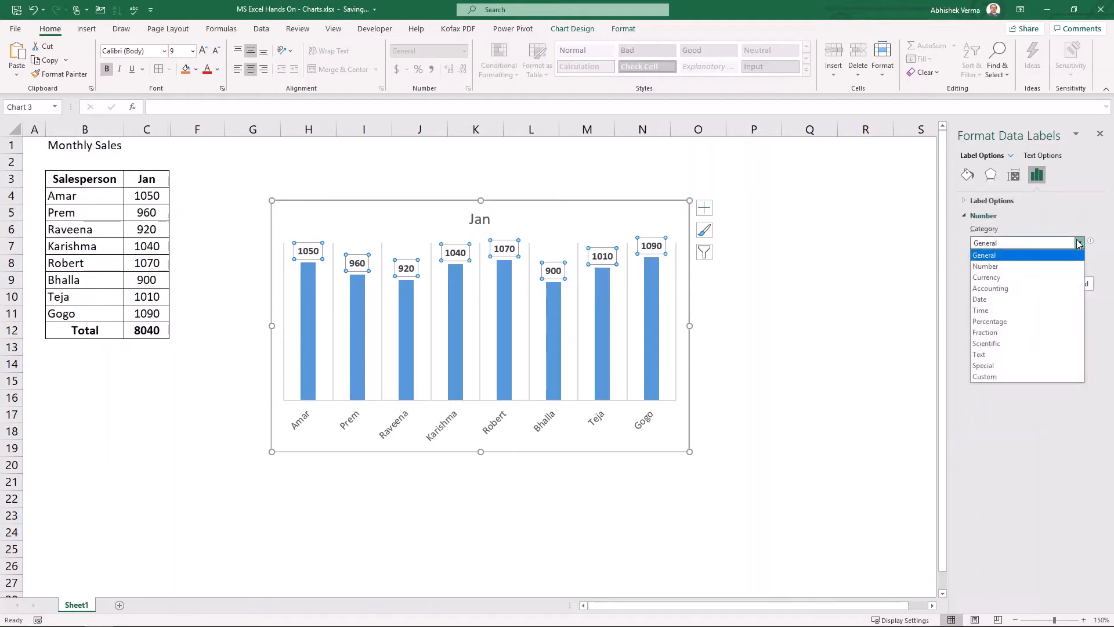
pyautogui.click(1059, 278)
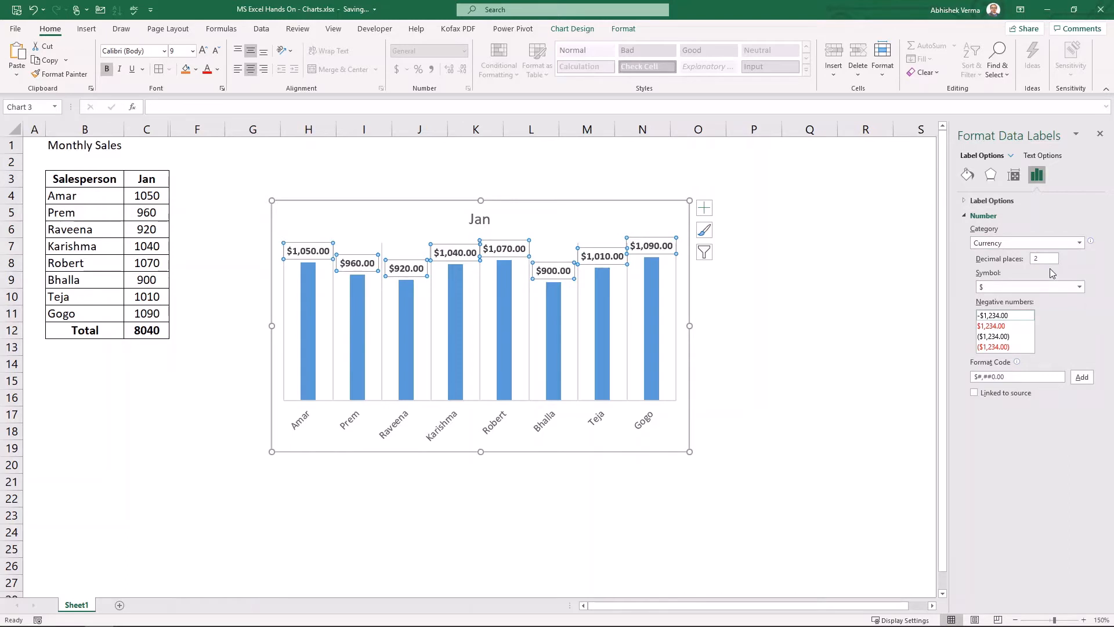
pyautogui.moveTo(1051, 263); pyautogui.dragTo(994, 262)
pyautogui.write('0')
pyautogui.press('Return')
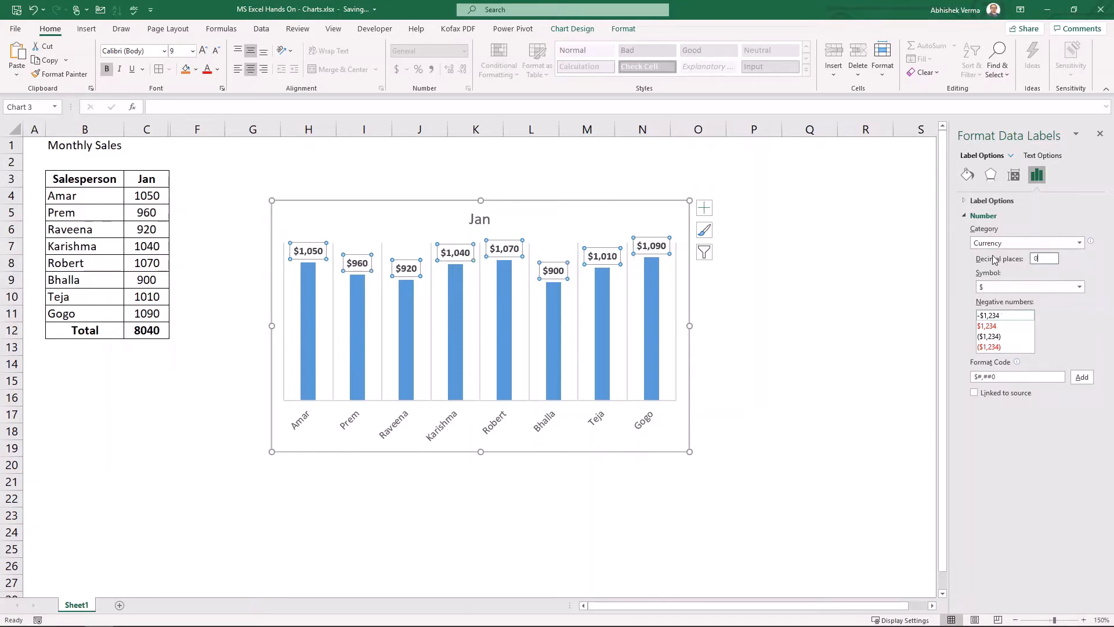
# Step: Set the data labels' currency symbol to ₹ English (India)
pyautogui.click(1079, 287)
pyautogui.moveTo(1110, 316); pyautogui.dragTo(1110, 384)
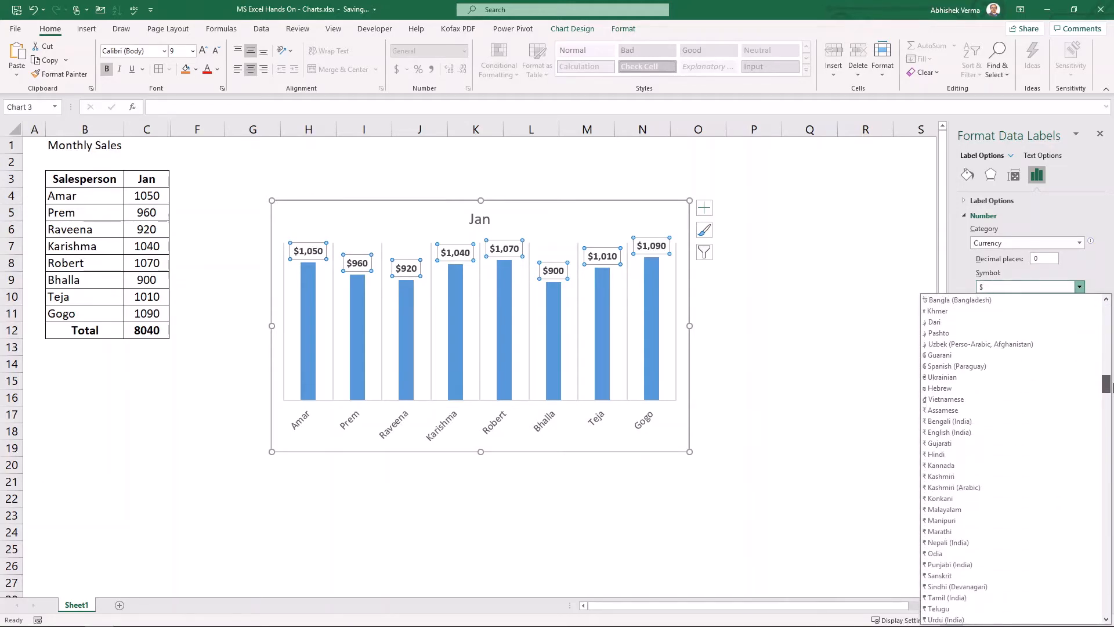
pyautogui.click(979, 433)
pyautogui.click(815, 393)
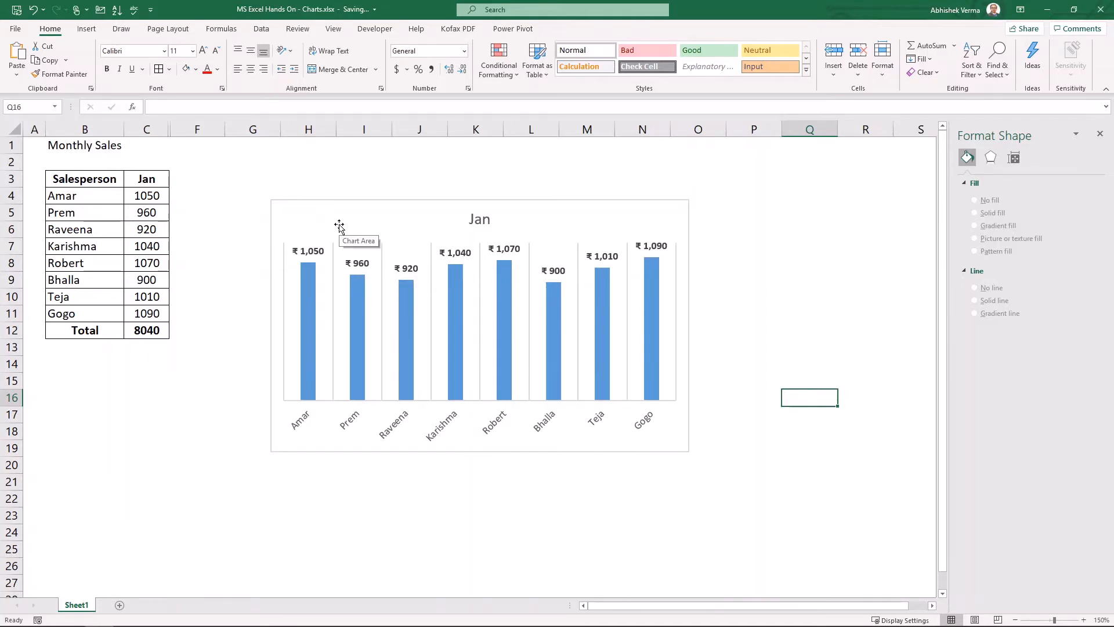
# Step: Delete the January column chart and unhide the hidden columns D and E between columns C and F
pyautogui.click(299, 206)
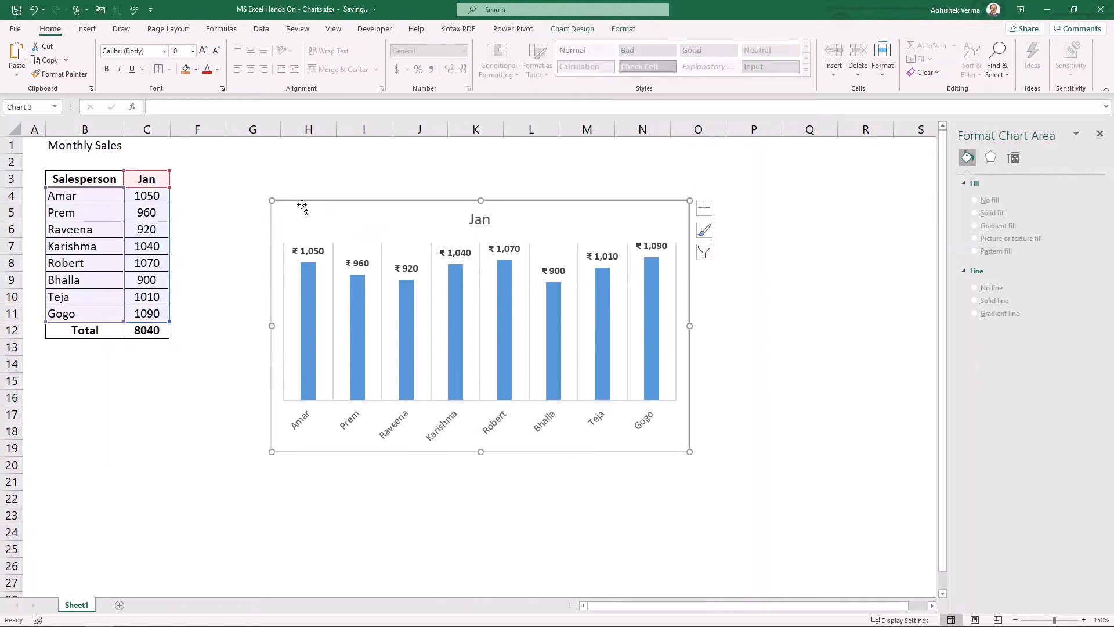
pyautogui.press('Delete')
pyautogui.moveTo(146, 129); pyautogui.dragTo(193, 129)
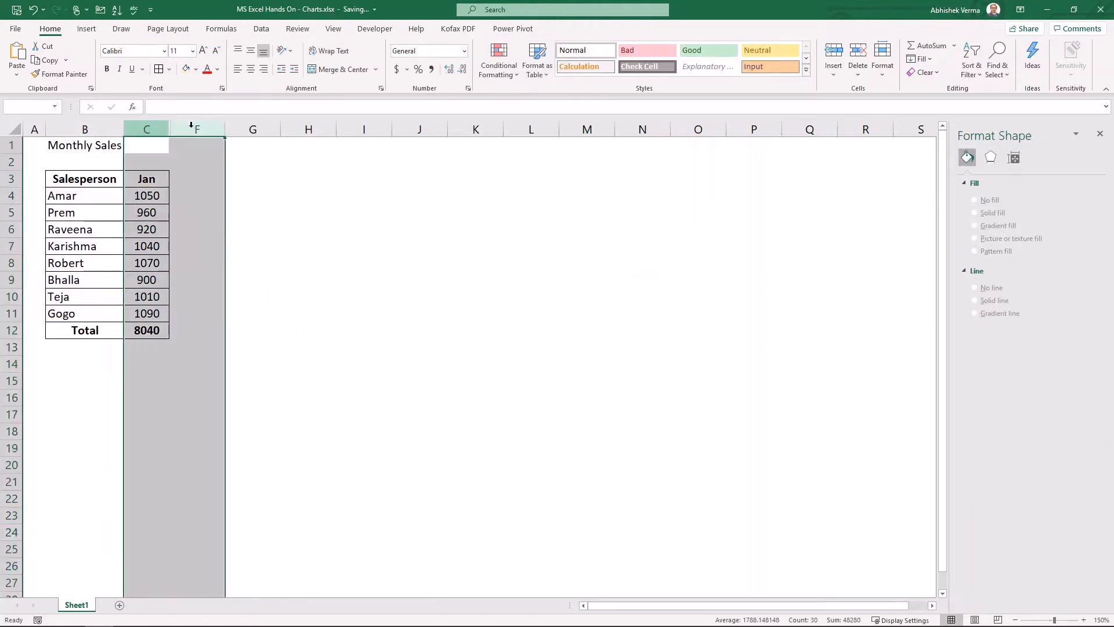
pyautogui.rightClick(194, 131)
pyautogui.click(227, 322)
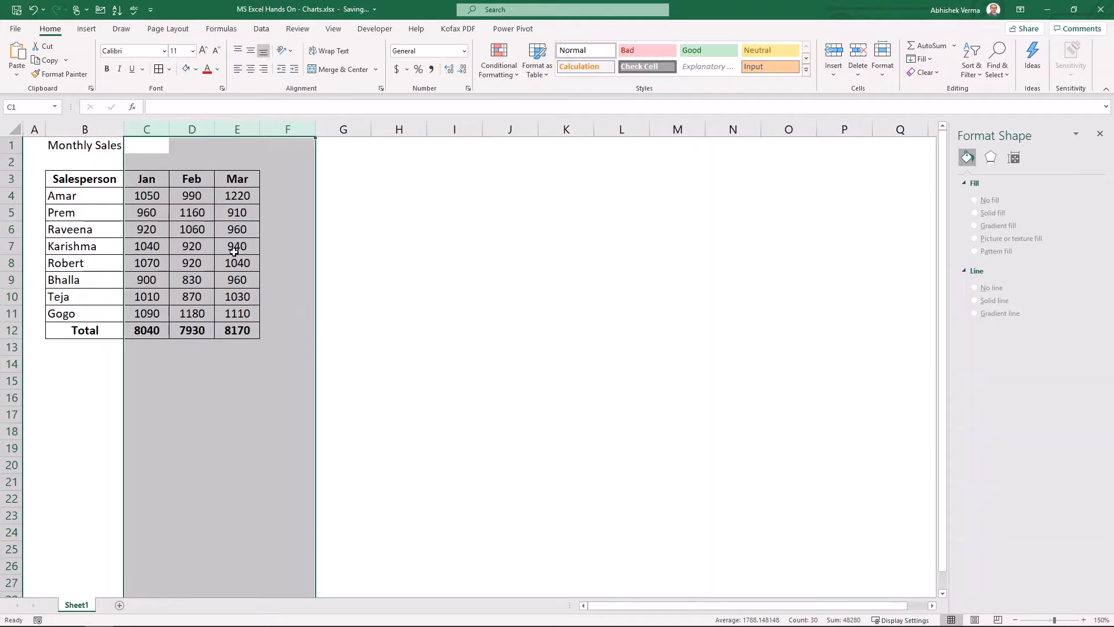
pyautogui.click(240, 199)
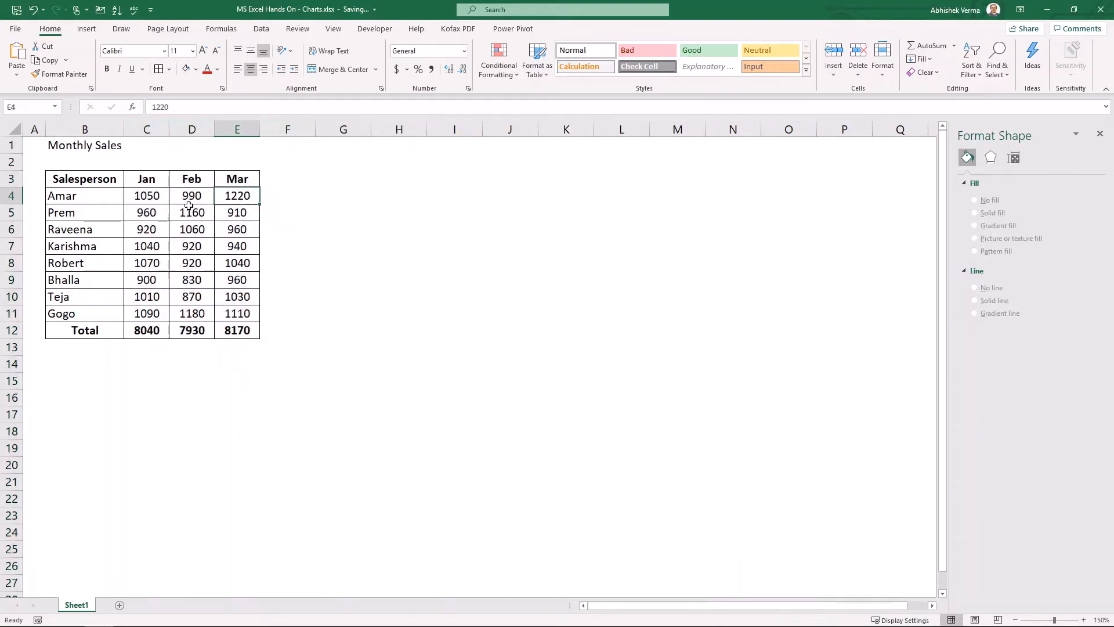
# Step: Insert a clustered column chart from the salesperson names and Jan sales in B3:C11, leaving out the Total row
pyautogui.click(113, 178)
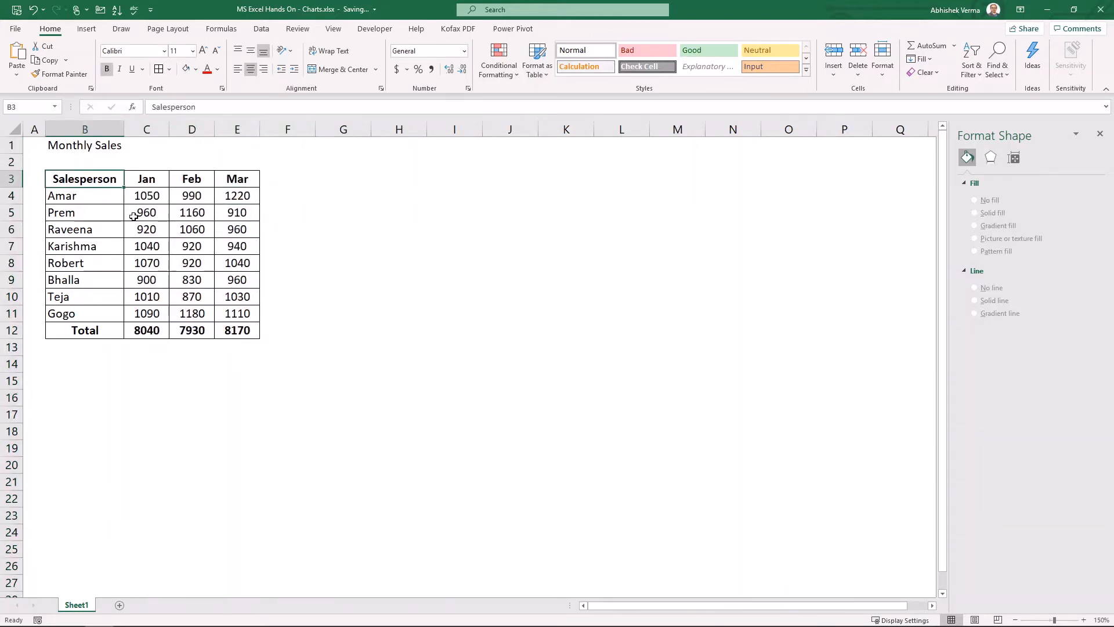
pyautogui.hotkey('ctrl', 'shift', 'Down')
pyautogui.hotkey('shift', 'Up')
pyautogui.hotkey('shift', 'Right')
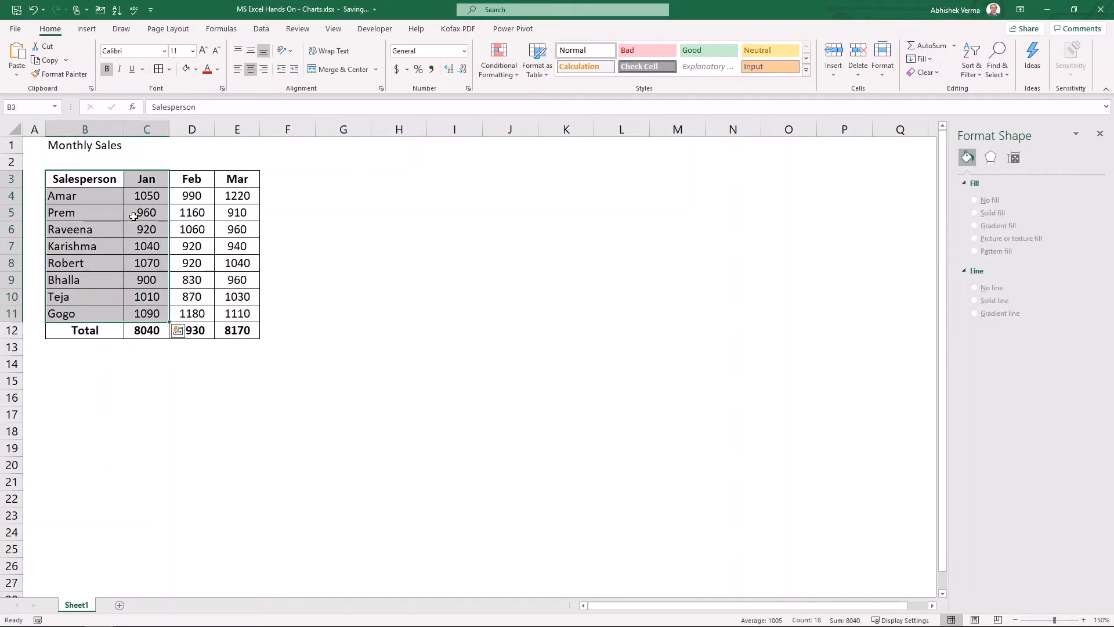
pyautogui.click(86, 29)
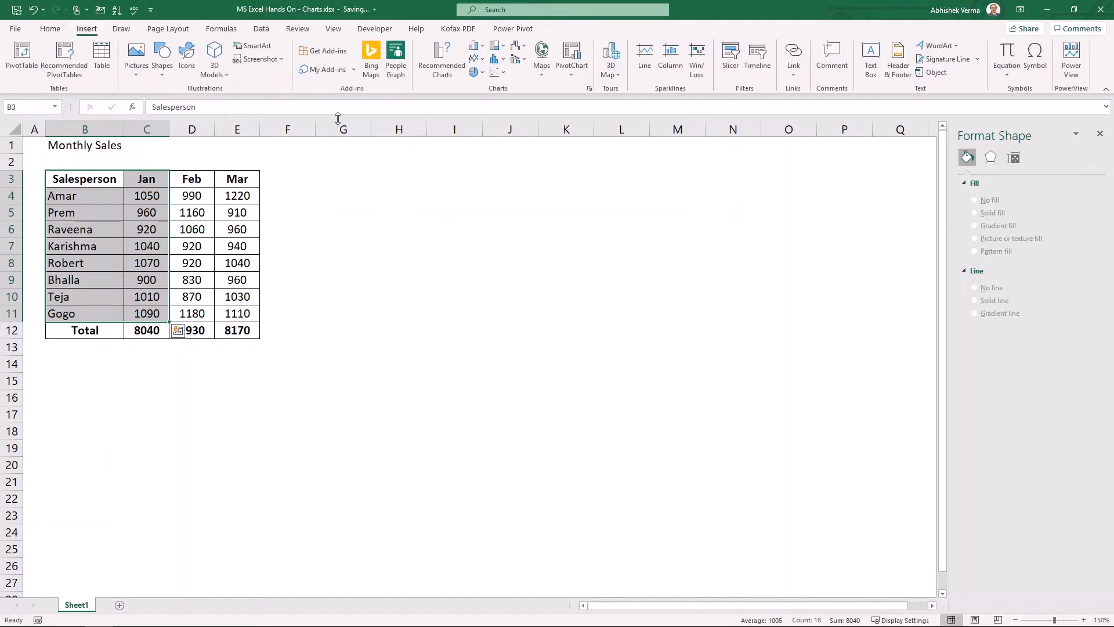
pyautogui.click(479, 52)
pyautogui.click(476, 82)
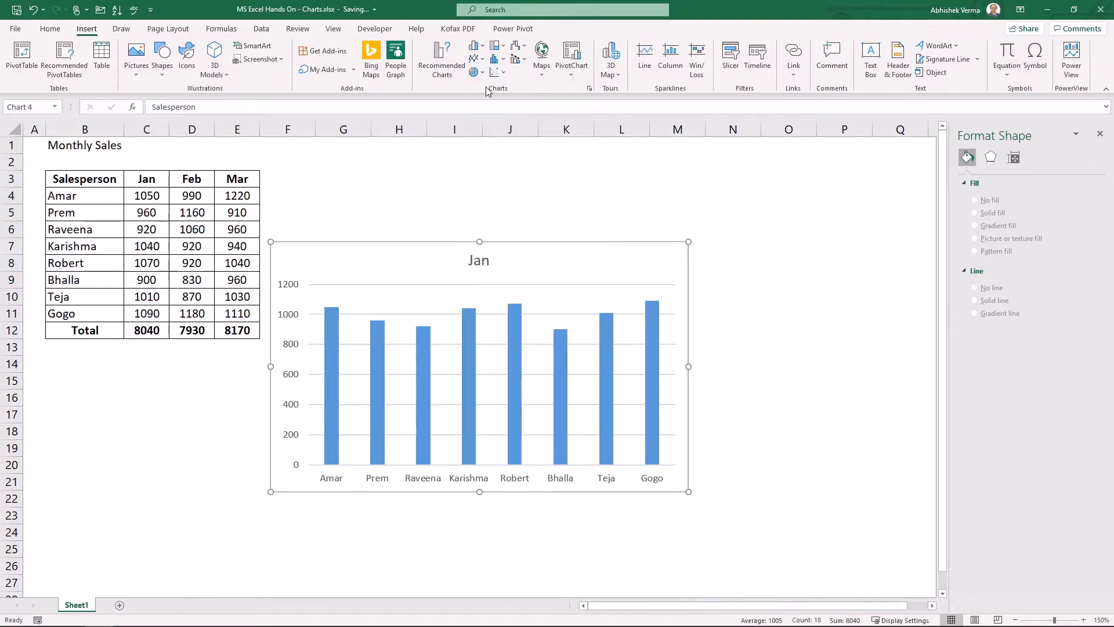
# Step: Move the chart up beside the table and extend its highlighted source range to include the Feb column
pyautogui.moveTo(427, 246)
pyautogui.mouseDown()
pyautogui.moveTo(462, 219)
pyautogui.moveTo(450, 181)
pyautogui.mouseUp()
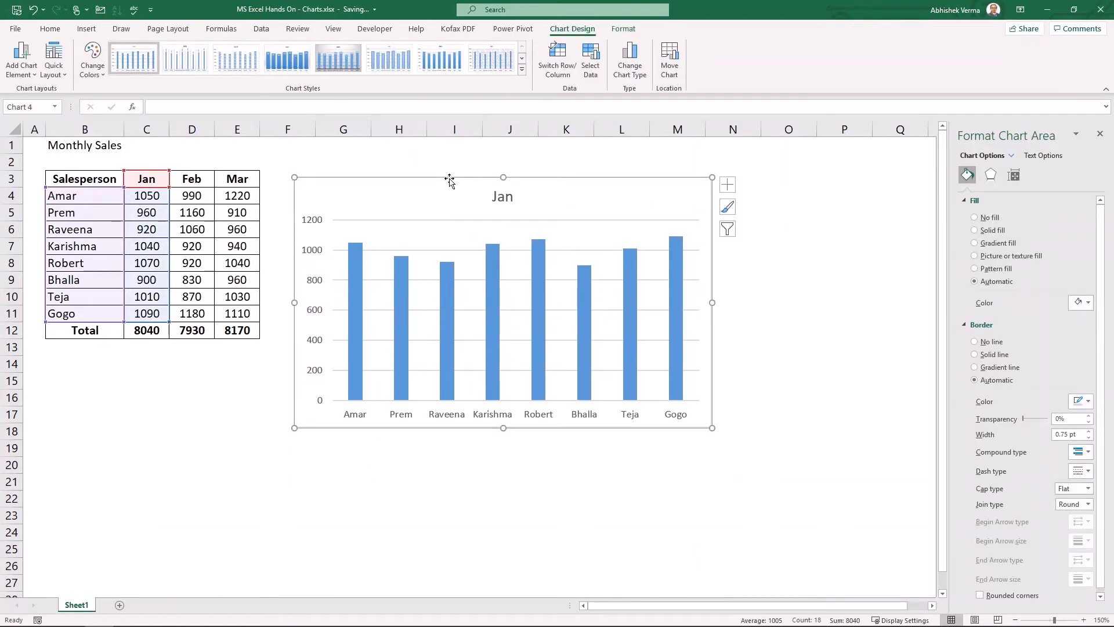
pyautogui.hotkey('ctrl', 'z')
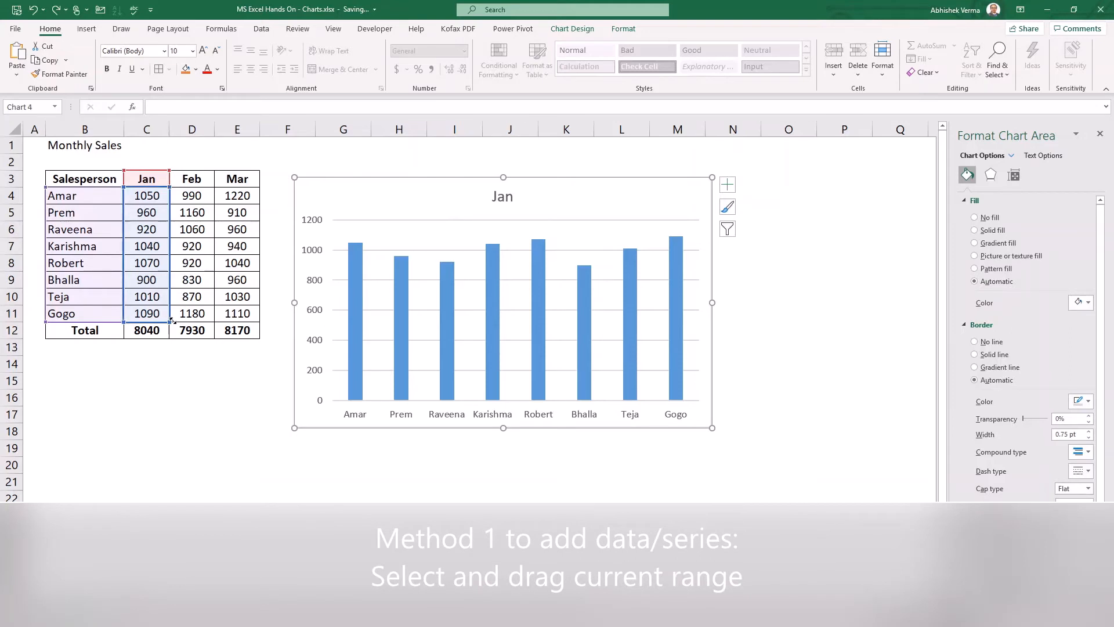
pyautogui.moveTo(171, 320); pyautogui.dragTo(214, 322)
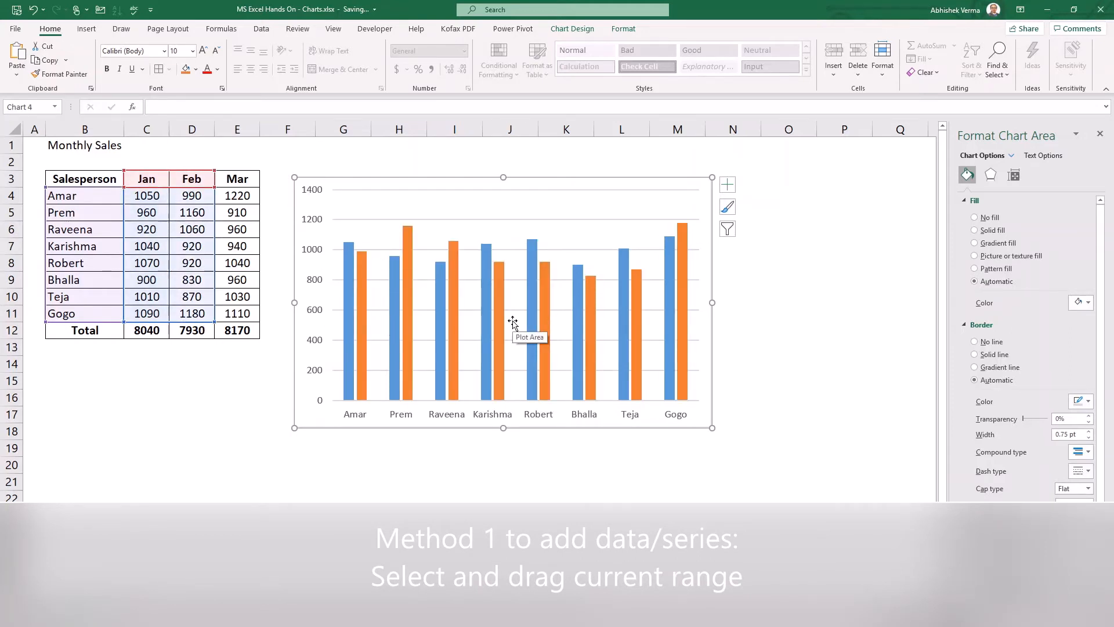
# Step: Add a Mar series through Select Data, with its name from E3 and its values from E4:E11
pyautogui.rightClick(416, 201)
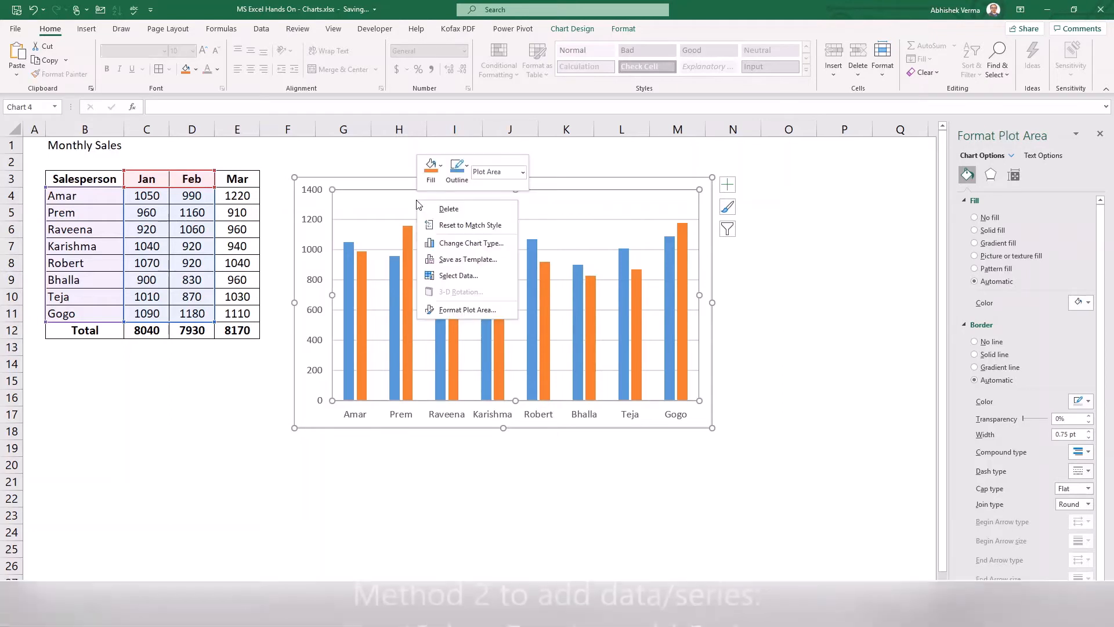
pyautogui.click(454, 277)
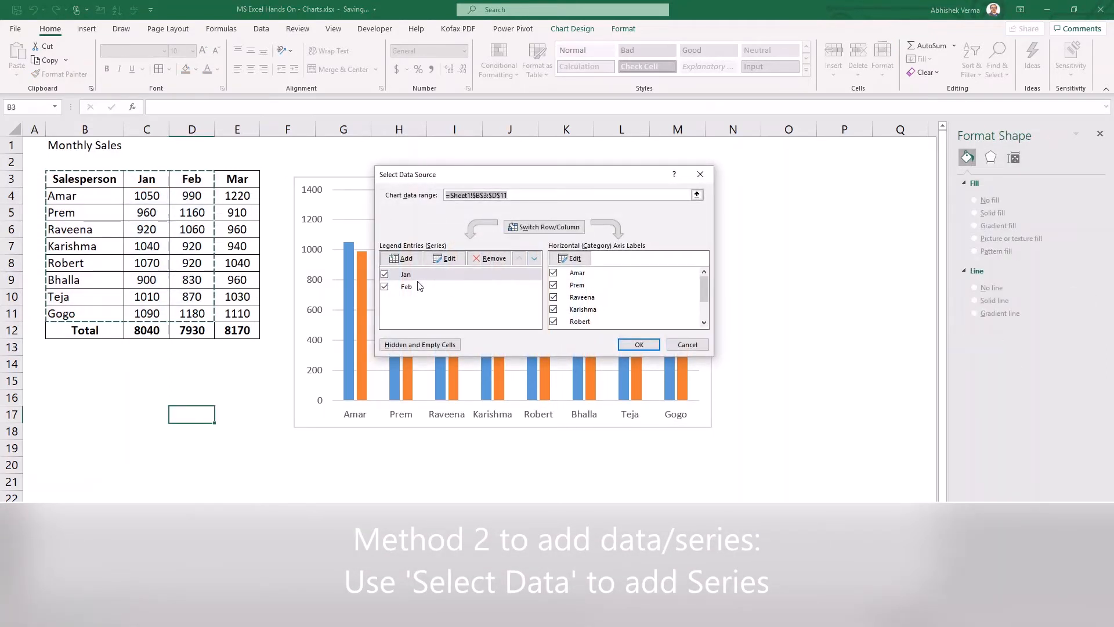
pyautogui.click(402, 258)
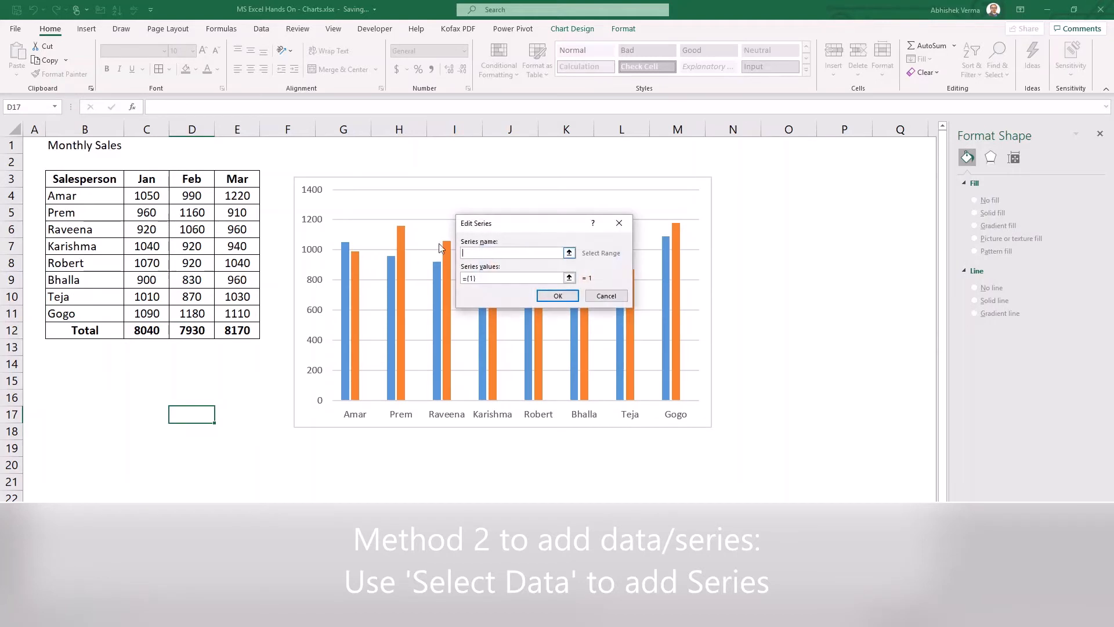
pyautogui.click(246, 180)
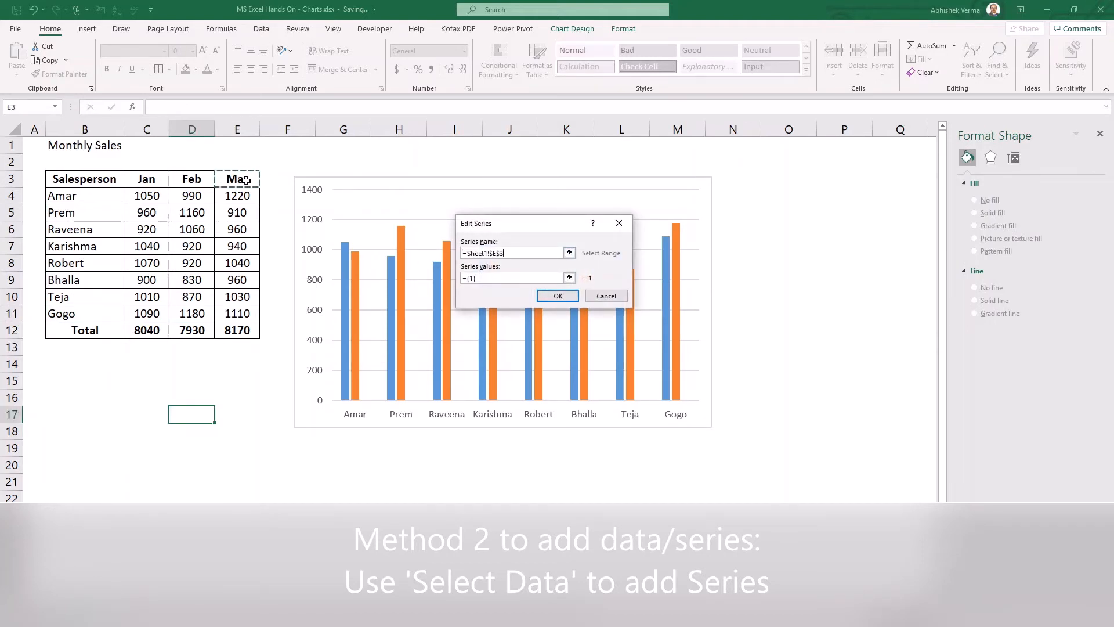
pyautogui.click(570, 278)
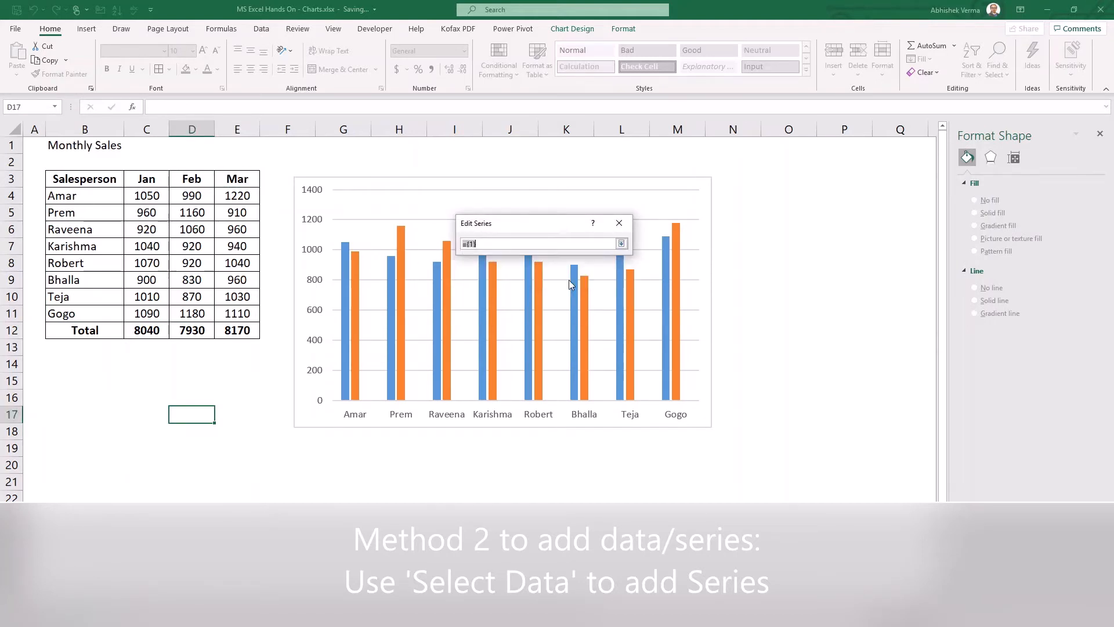
pyautogui.click(231, 195)
pyautogui.moveTo(231, 195); pyautogui.dragTo(237, 314)
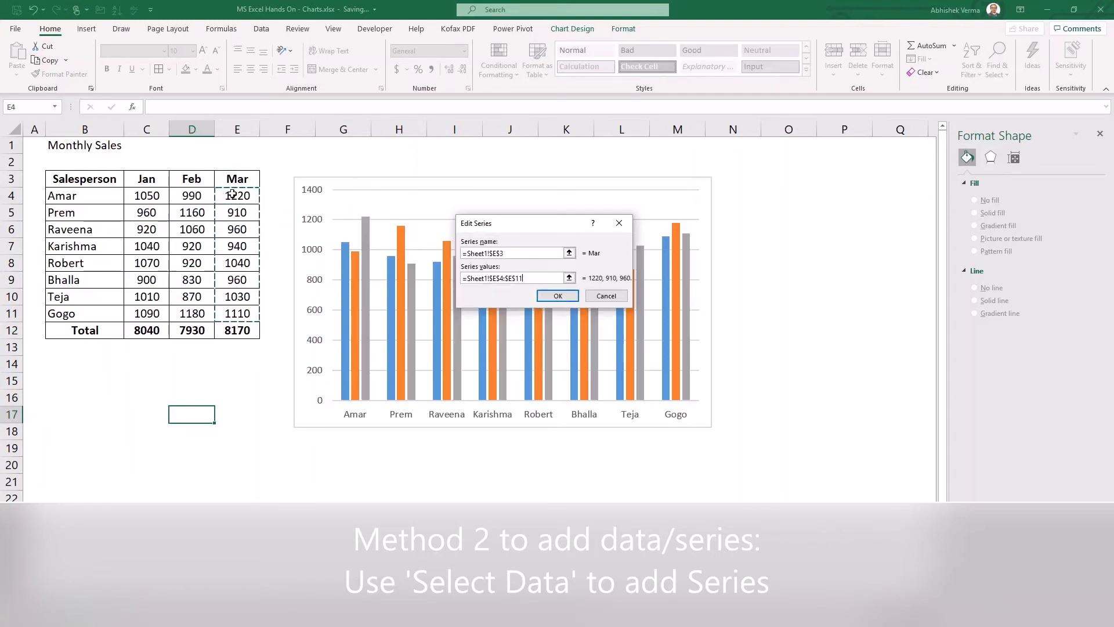
pyautogui.click(559, 296)
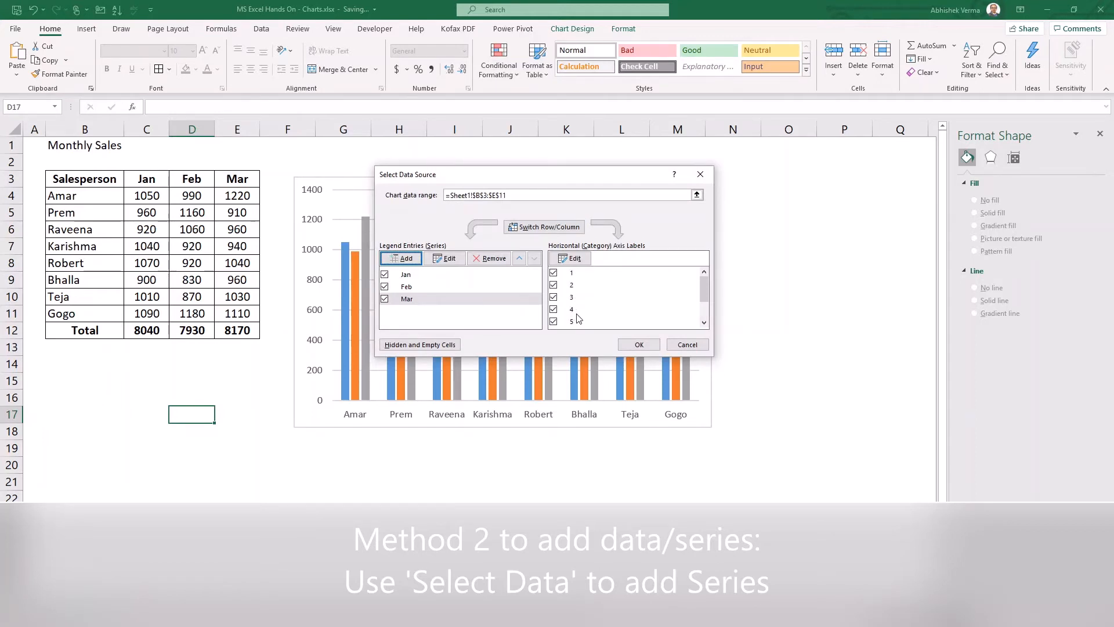
# Step: Set the Mar series' horizontal axis labels to the salesperson names in B4:B11 and accept the data source changes
pyautogui.click(446, 275)
pyautogui.click(443, 288)
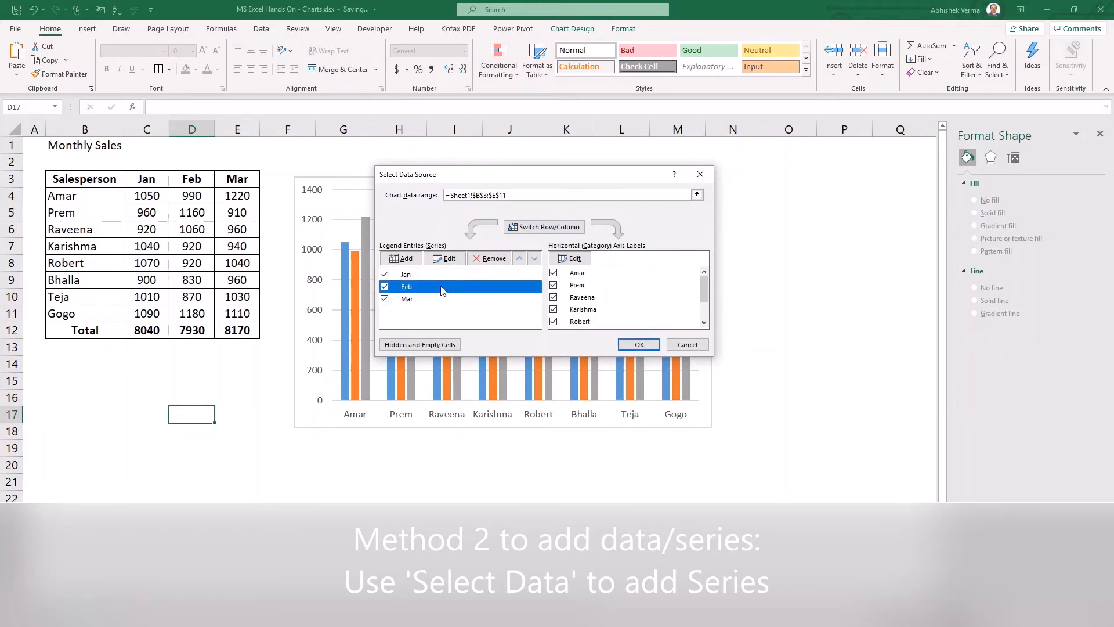
pyautogui.click(491, 300)
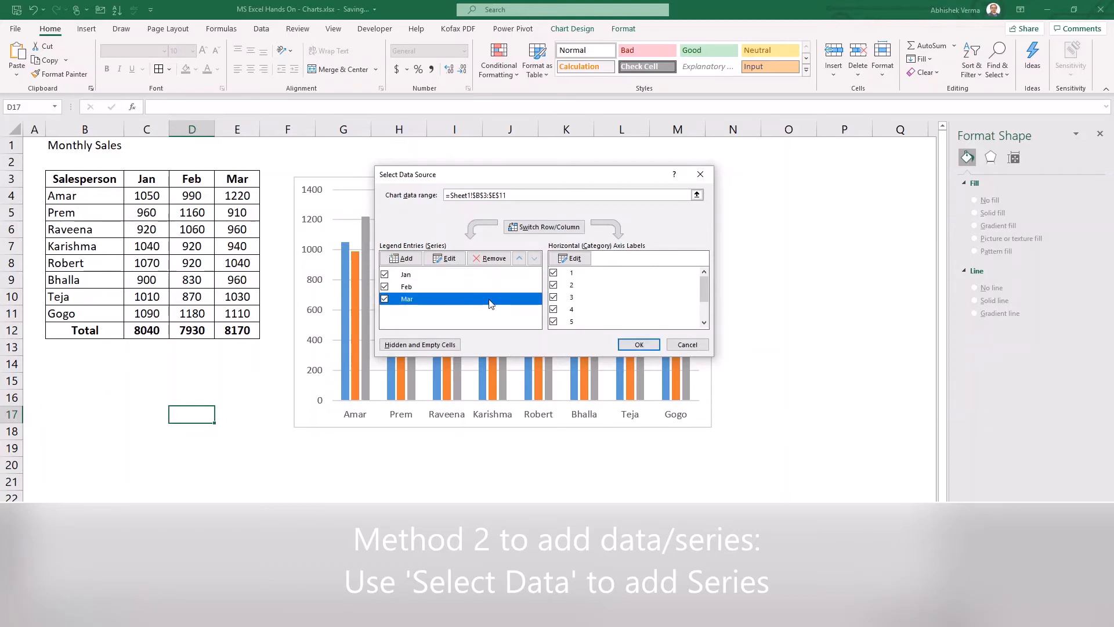
pyautogui.click(570, 258)
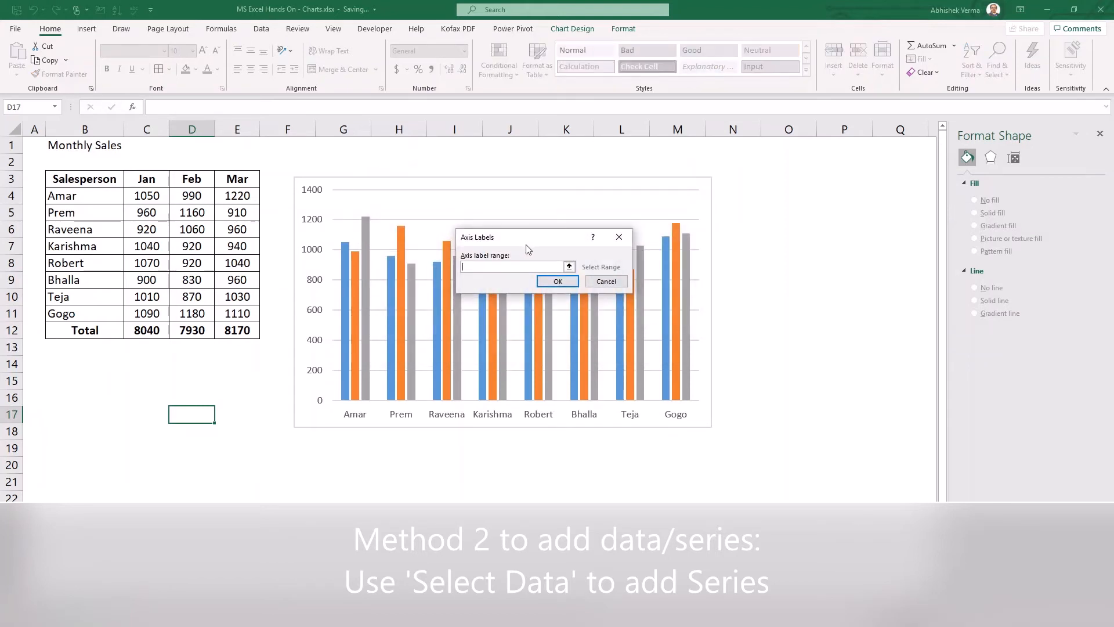
pyautogui.click(570, 267)
pyautogui.click(88, 191)
pyautogui.hotkey('ctrl', 'shift', 'Down')
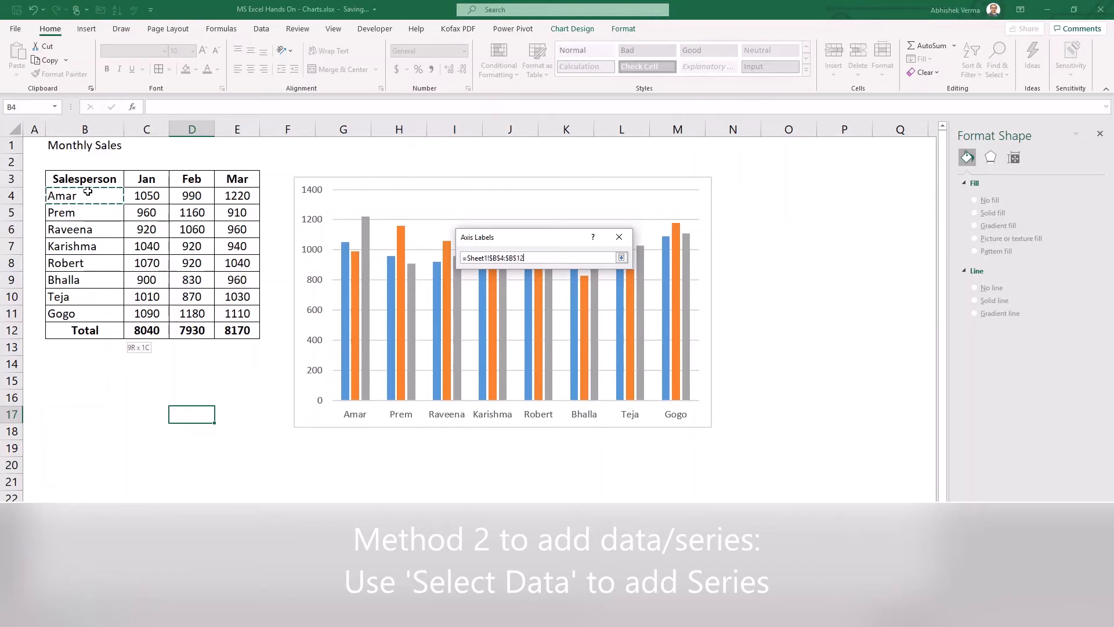
pyautogui.hotkey('shift', 'Up')
pyautogui.press('Return')
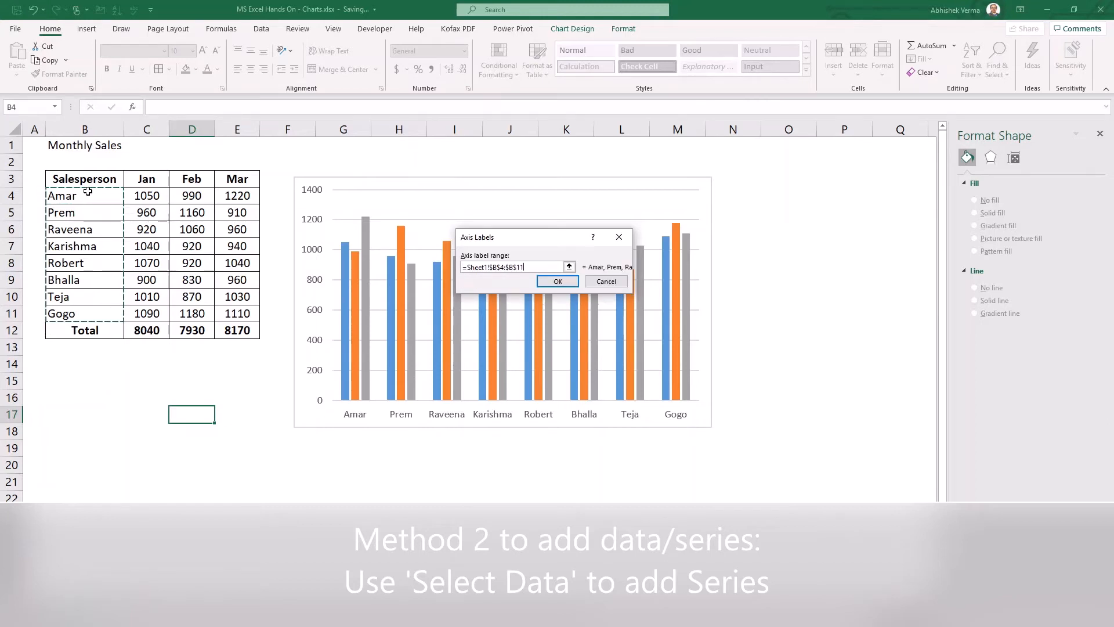
pyautogui.click(574, 282)
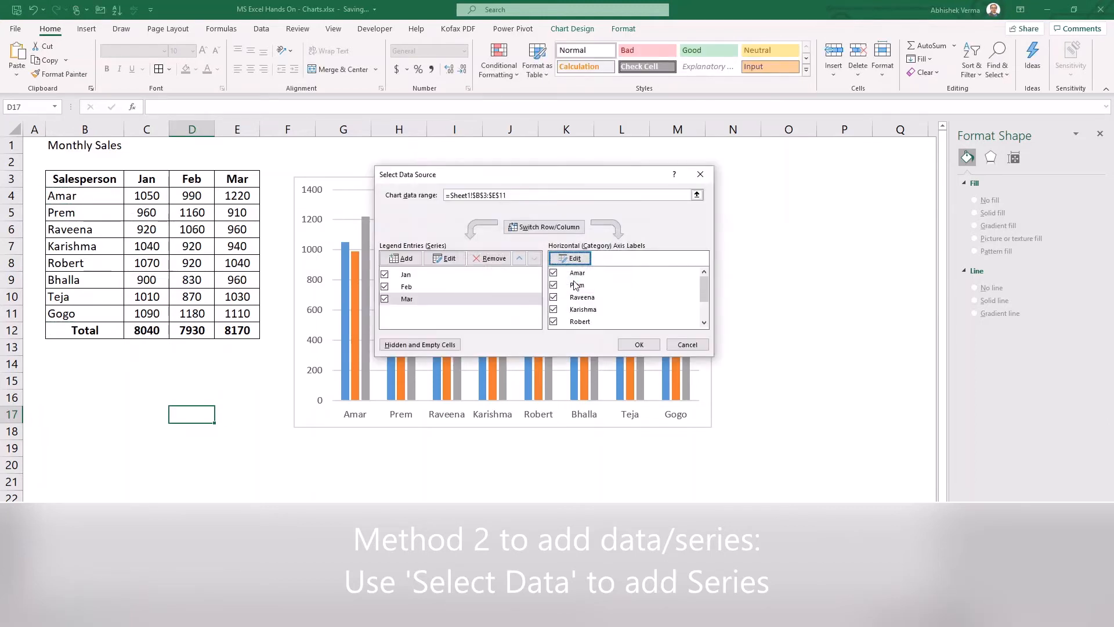
pyautogui.click(639, 345)
pyautogui.click(528, 477)
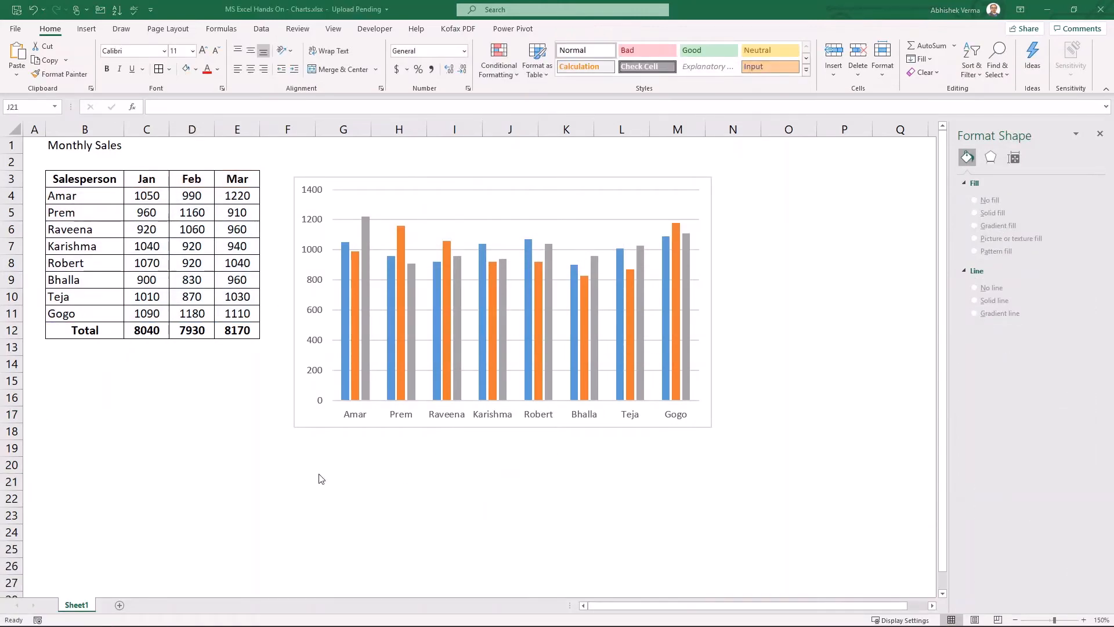
# Step: Delete the column chart that compares Jan, Feb and Mar sales
pyautogui.click(304, 237)
pyautogui.press('Delete')
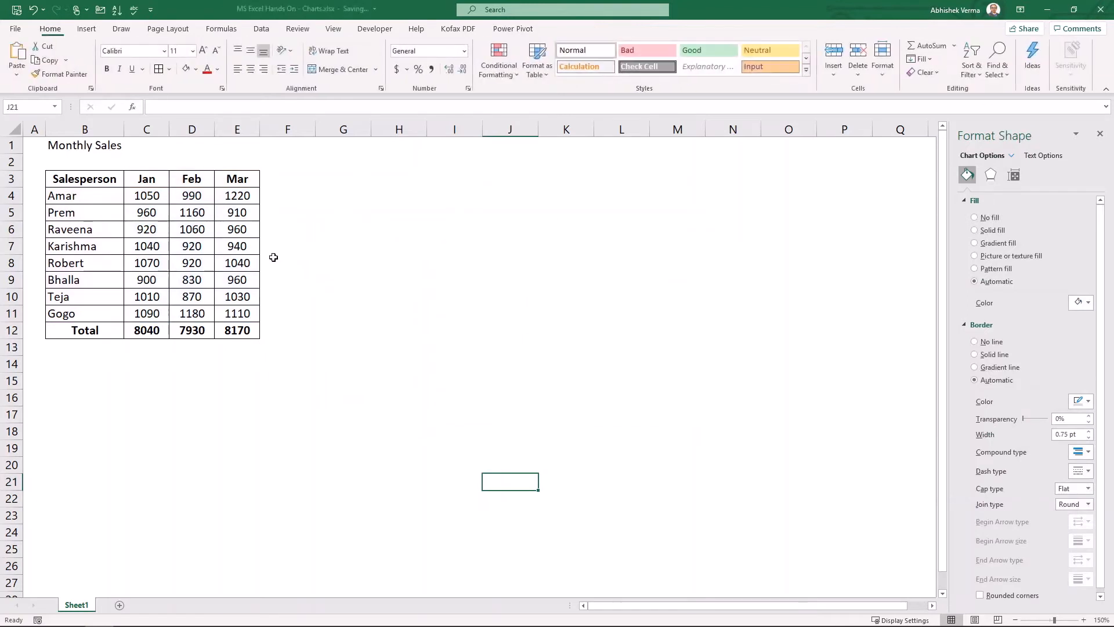
pyautogui.click(287, 262)
# Step: Insert a clustered column chart of the salespersons' Jan, Feb and Mar sales in B3:E11 and place it beside the table
pyautogui.moveTo(84, 179); pyautogui.dragTo(253, 316)
pyautogui.click(87, 28)
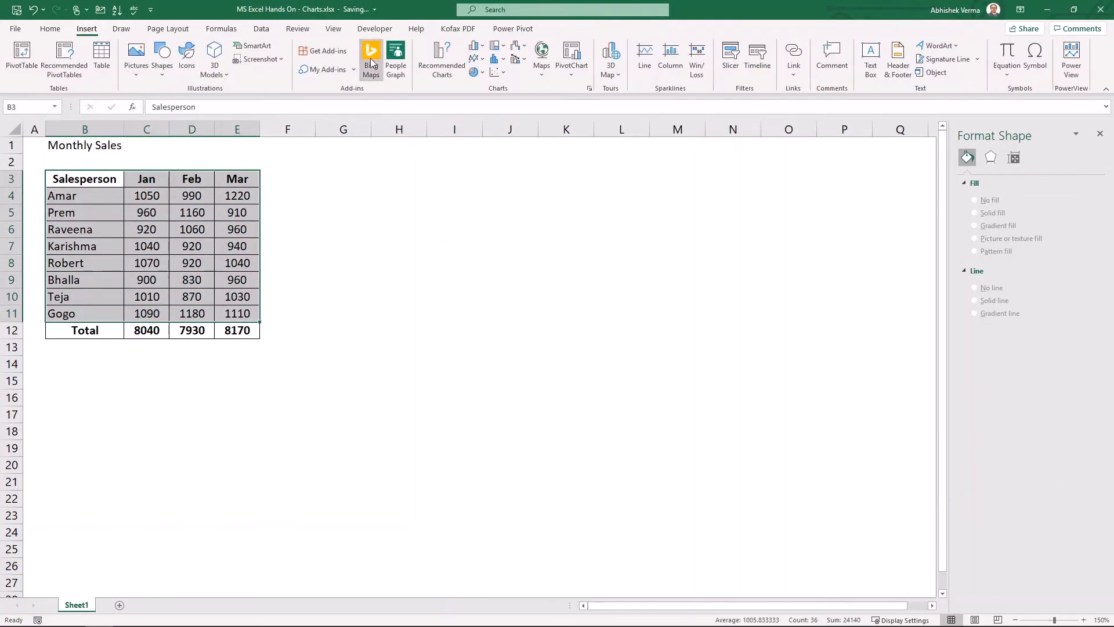
pyautogui.click(483, 47)
pyautogui.click(488, 84)
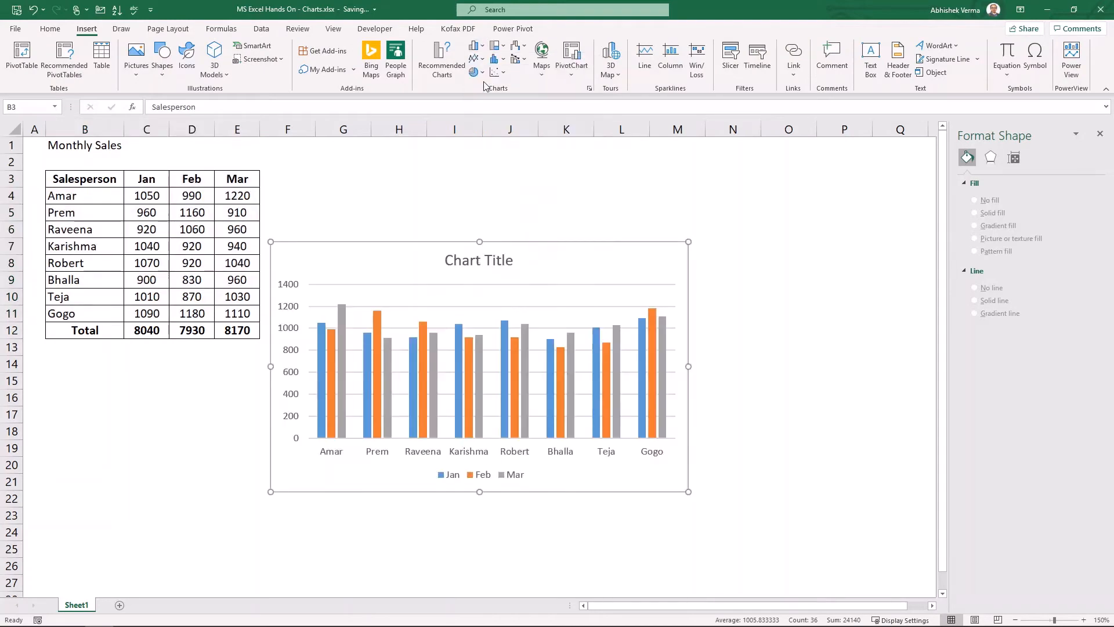
pyautogui.moveTo(406, 252); pyautogui.dragTo(428, 175)
pyautogui.moveTo(388, 346)
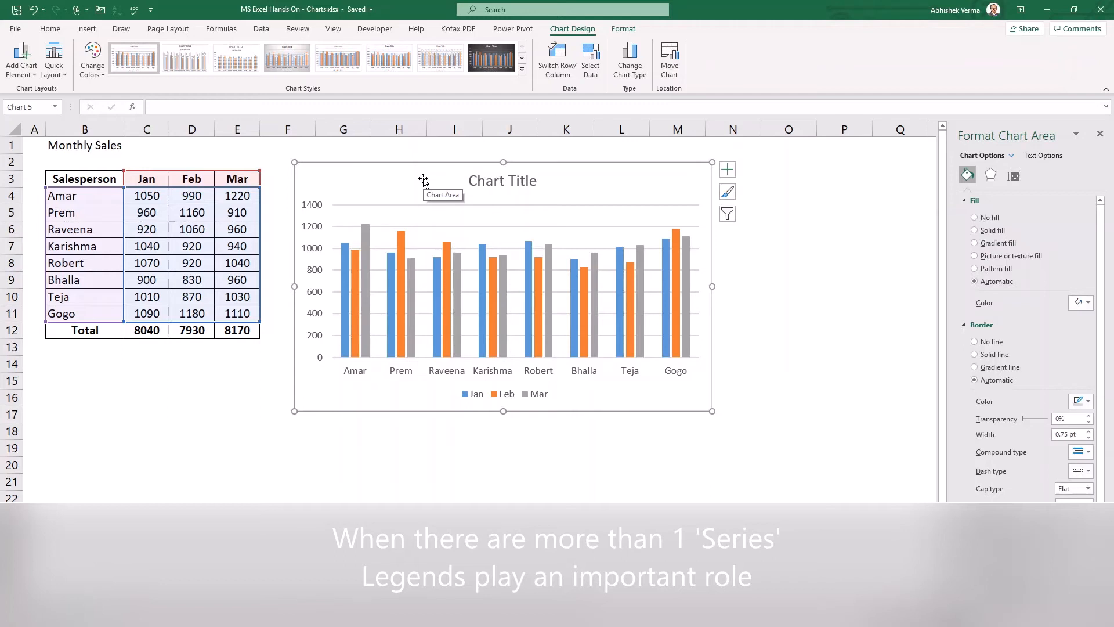
# Step: Set the position of the column chart's legend to Bottom through the chart elements
pyautogui.click(728, 172)
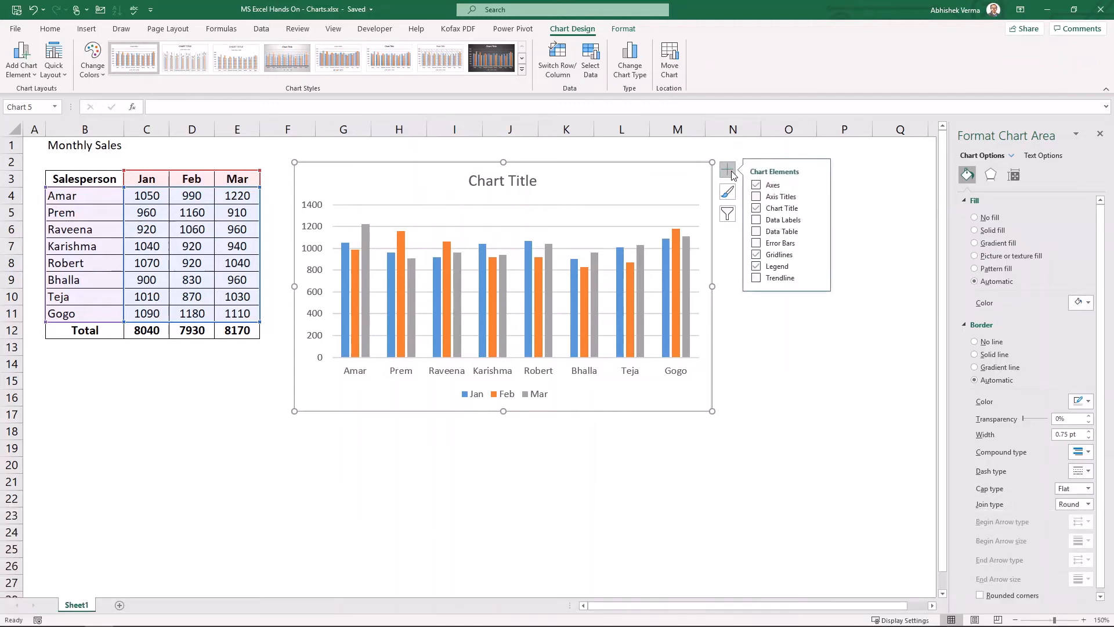
pyautogui.click(819, 267)
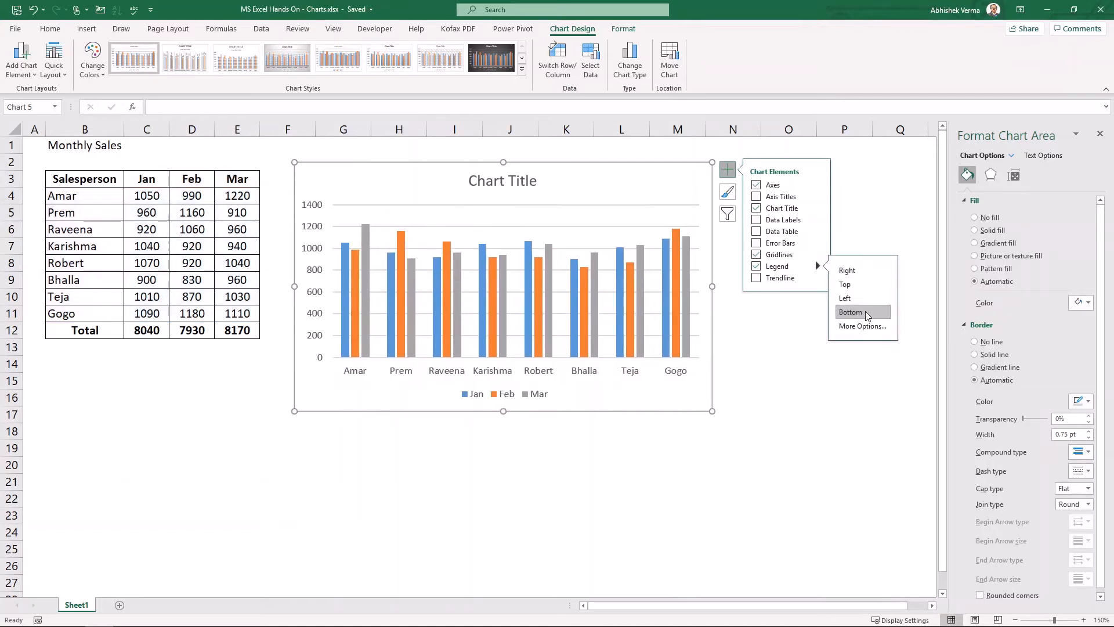
pyautogui.click(865, 311)
pyautogui.click(736, 364)
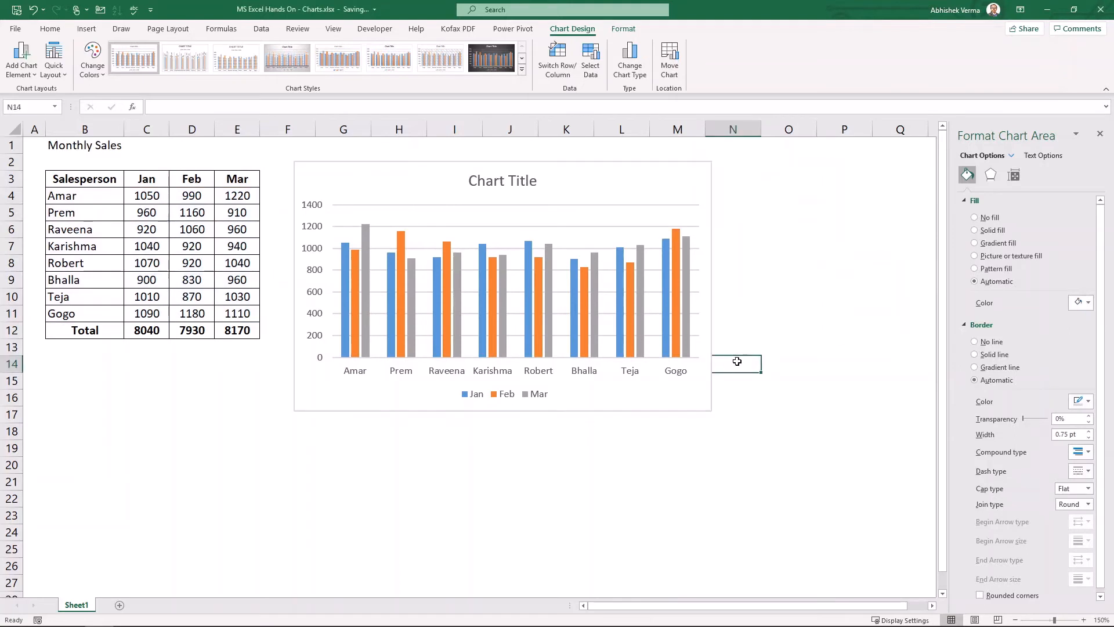
# Step: Add data labels to all three month series in the column chart
pyautogui.click(655, 403)
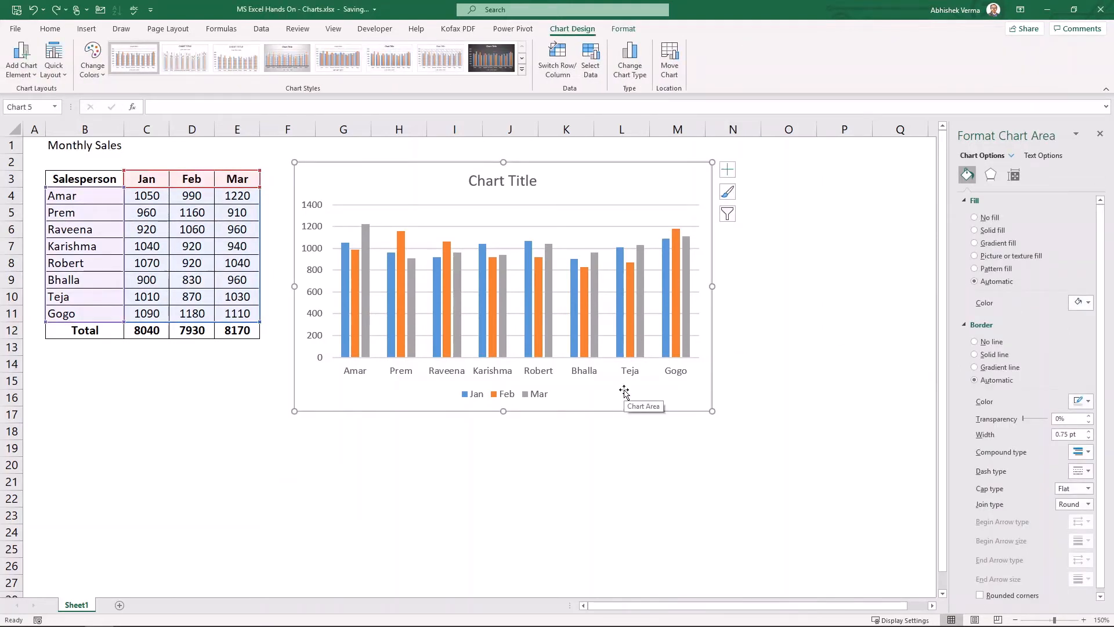
pyautogui.click(727, 169)
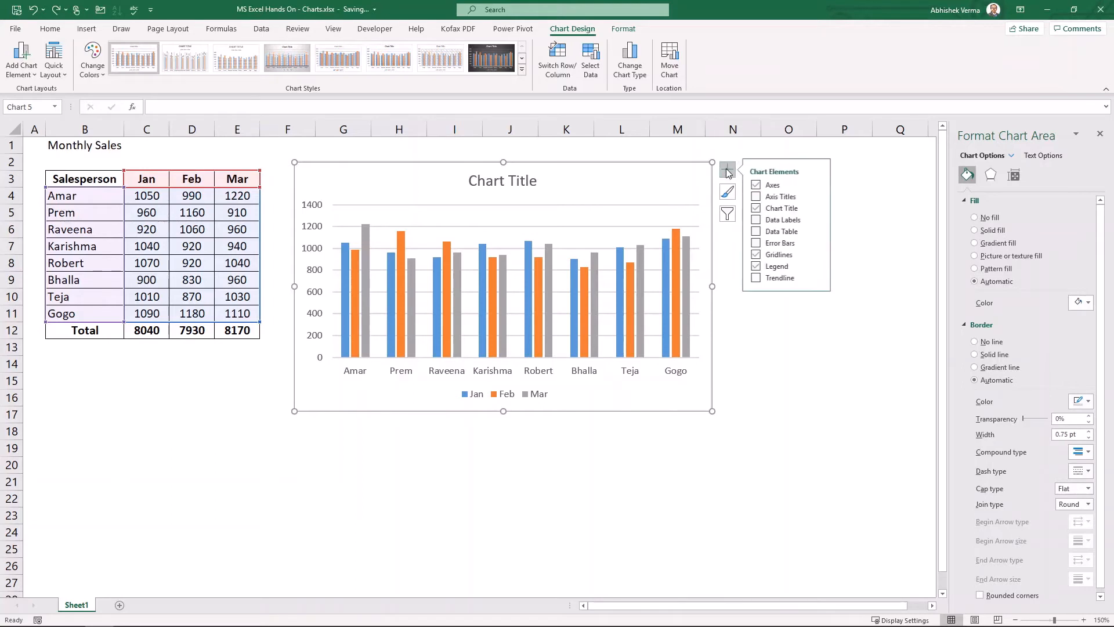
pyautogui.click(757, 222)
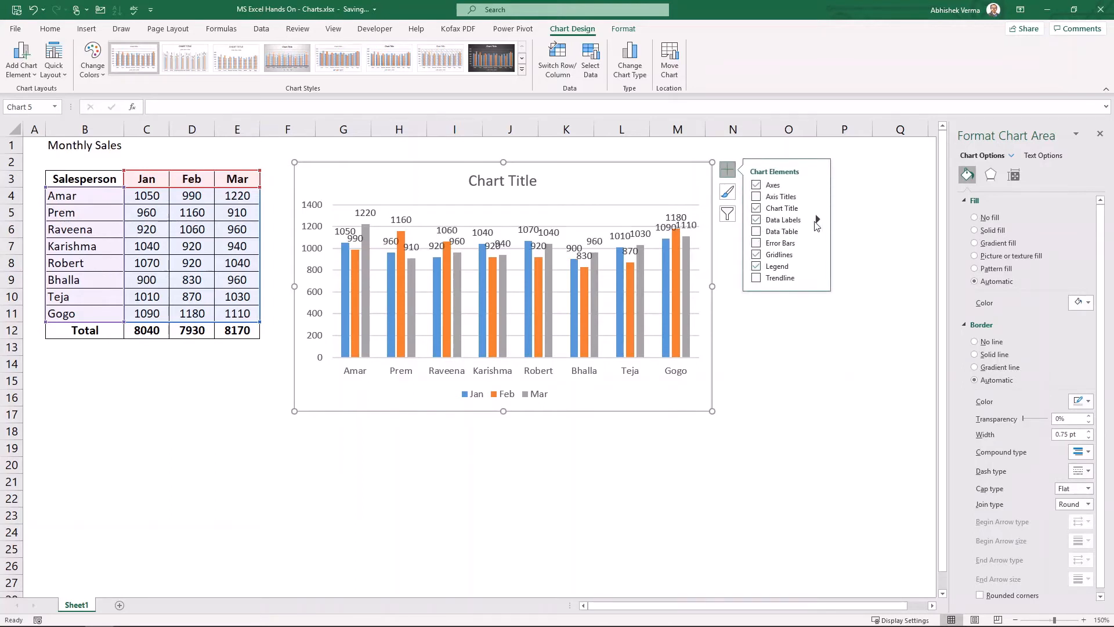
pyautogui.click(817, 221)
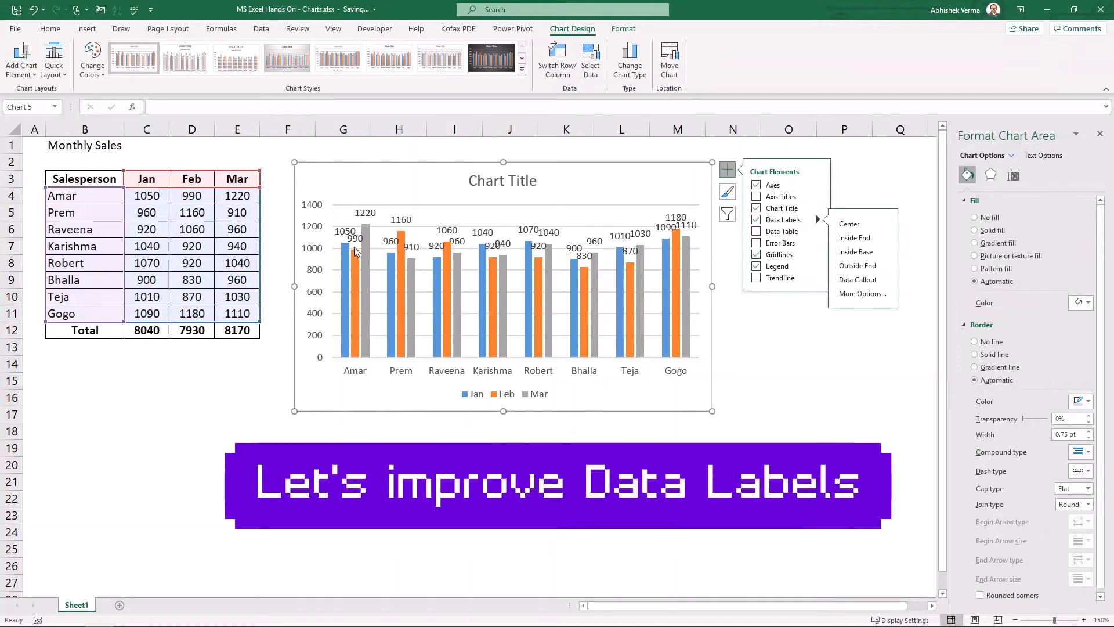
pyautogui.click(688, 226)
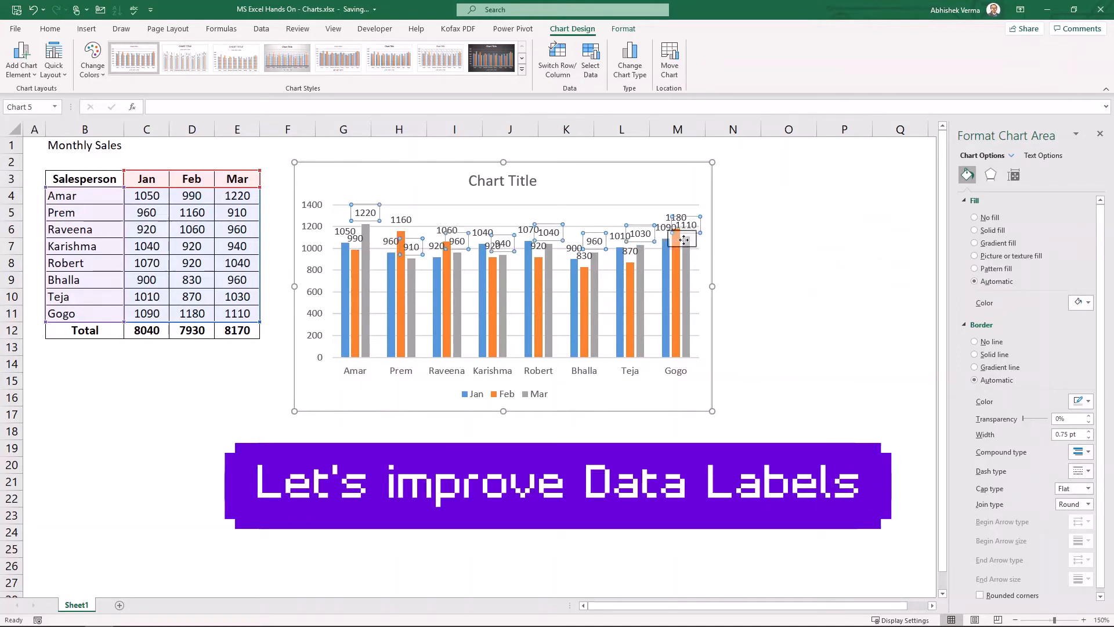
pyautogui.click(680, 186)
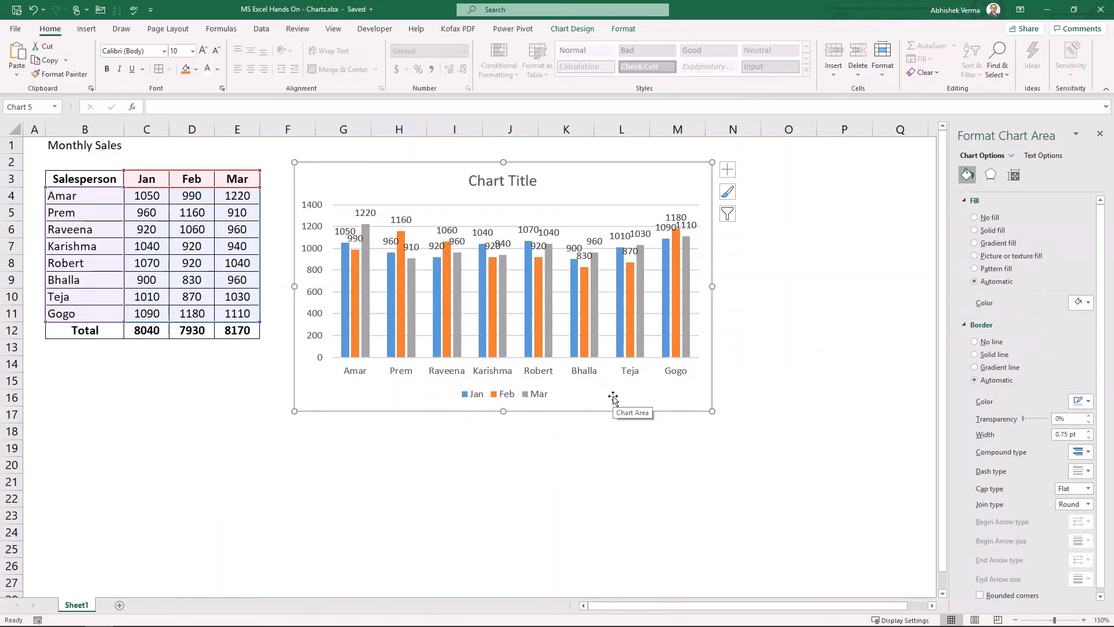
# Step: Set the text direction of the Mar series' data labels to Rotate all text 270°
pyautogui.click(371, 216)
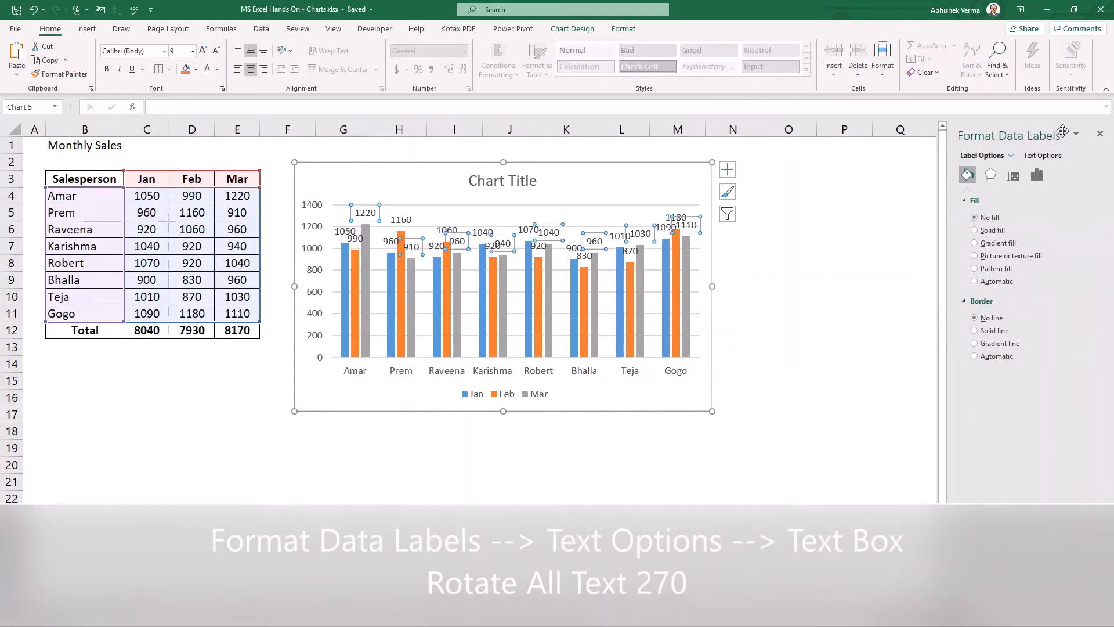
pyautogui.click(1053, 155)
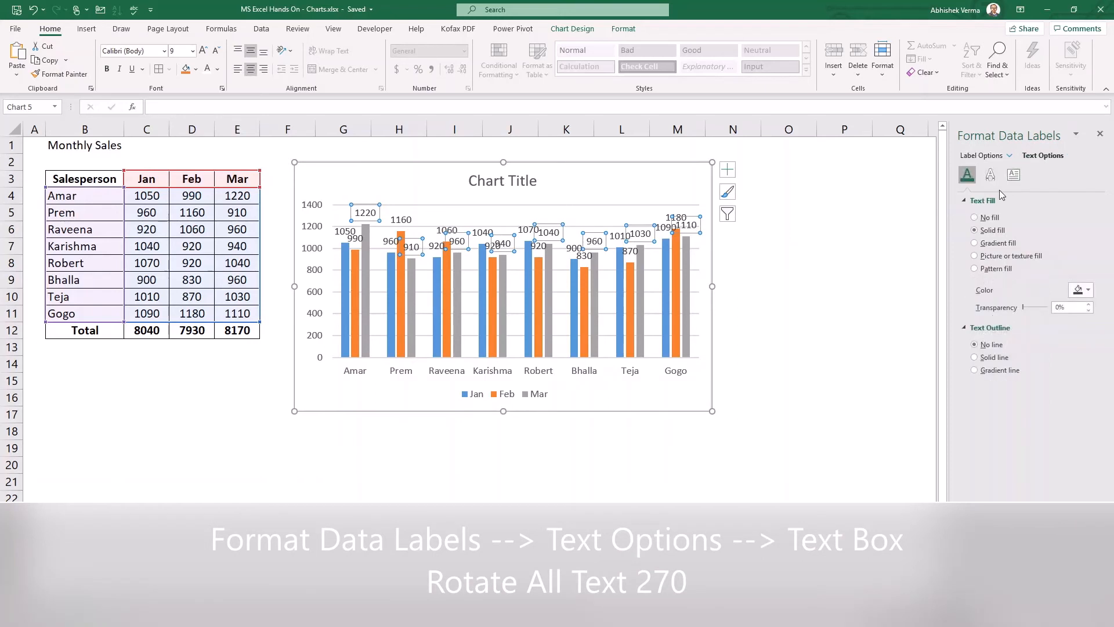
pyautogui.click(1014, 174)
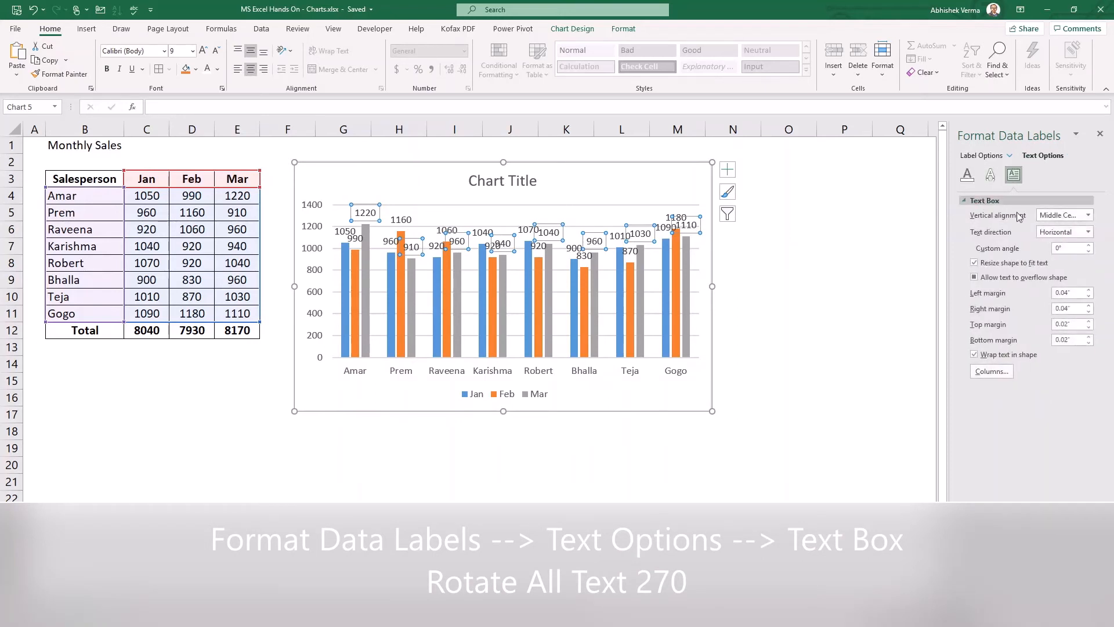
pyautogui.click(1088, 232)
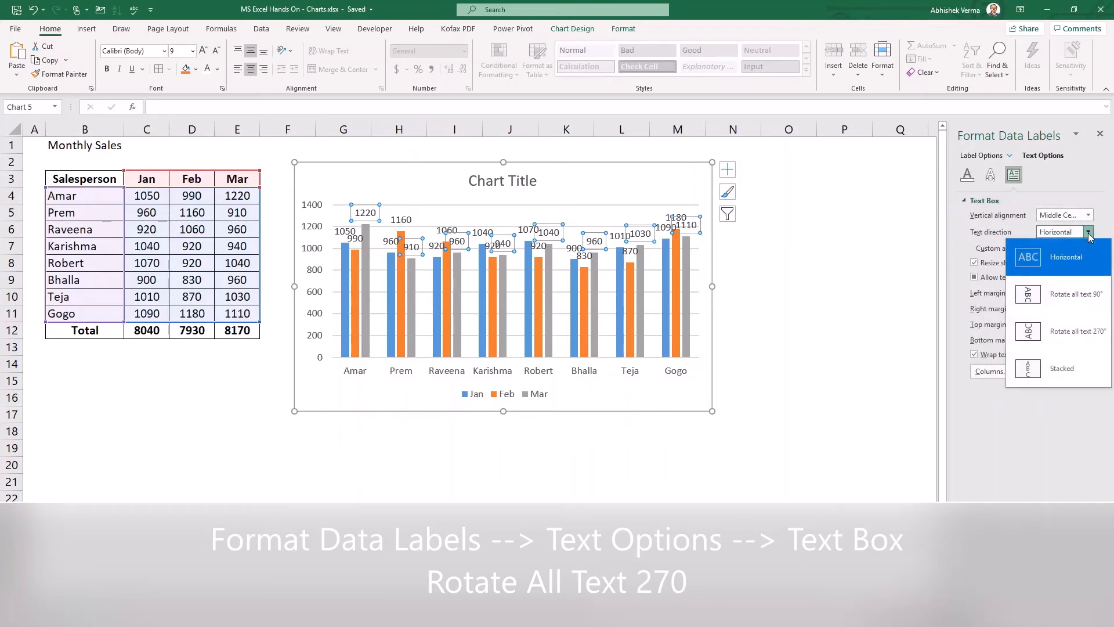
pyautogui.click(1081, 332)
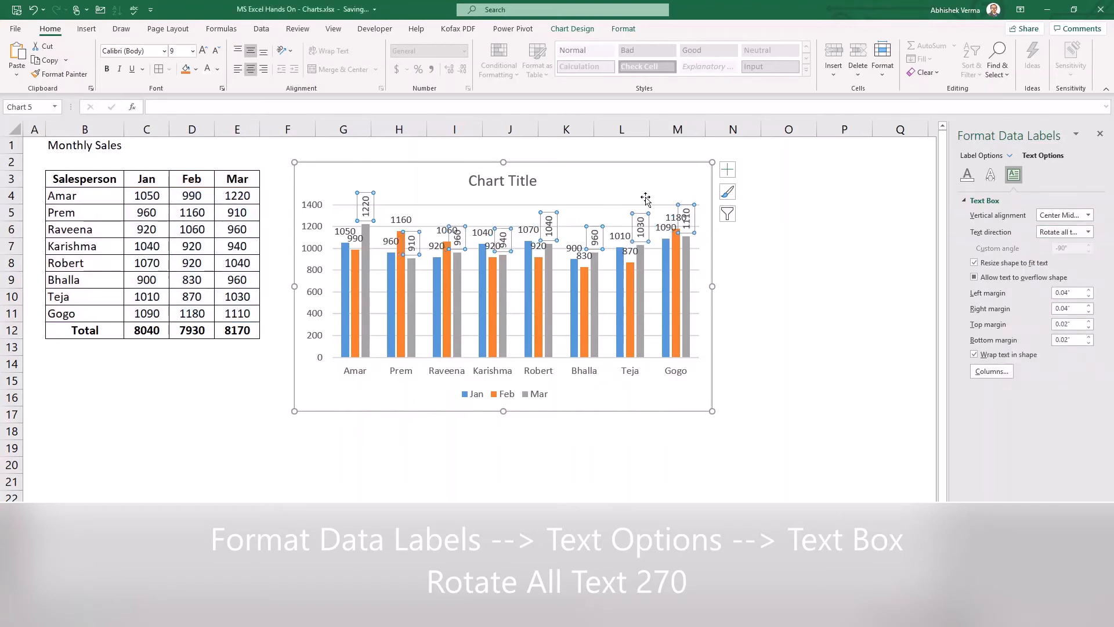
pyautogui.click(428, 179)
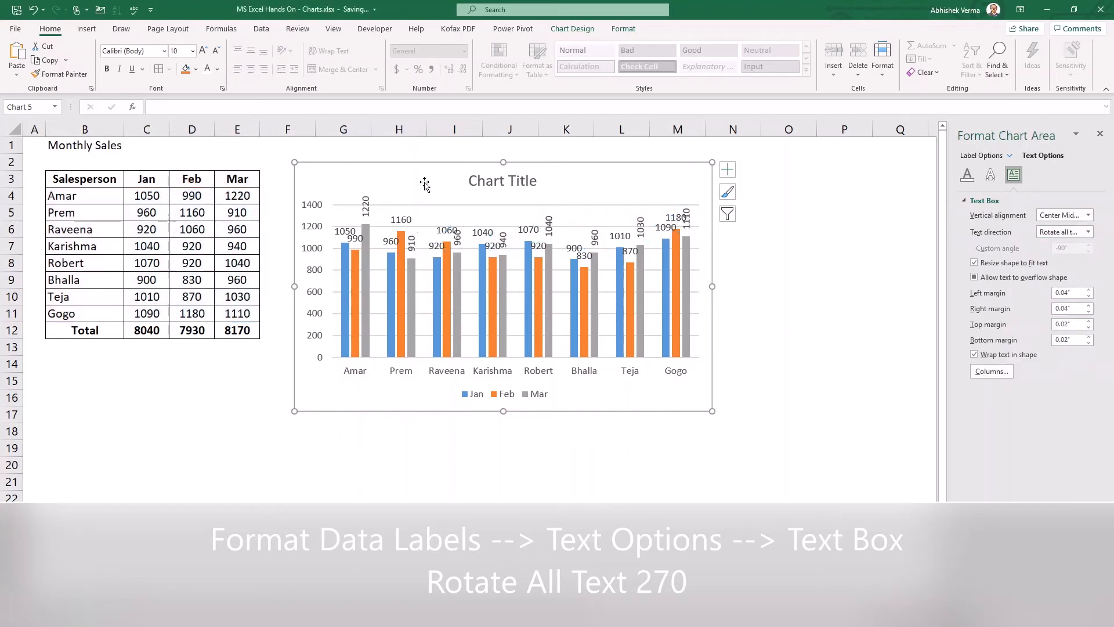
# Step: Rotate all text of the Feb series' data labels by 270°
pyautogui.click(403, 222)
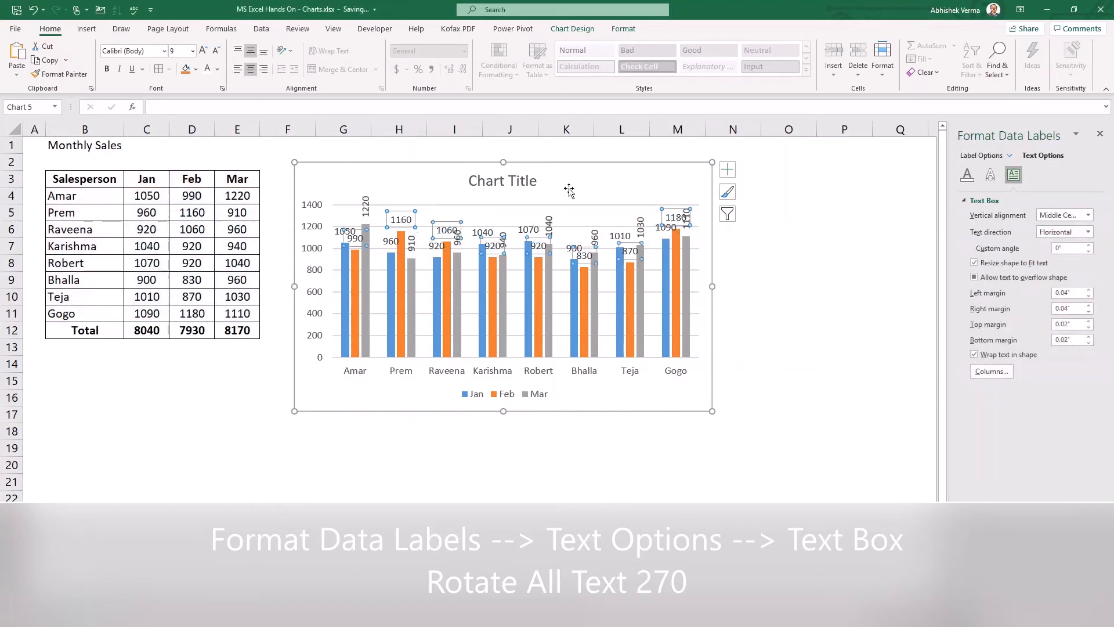
pyautogui.click(1088, 232)
pyautogui.click(1078, 330)
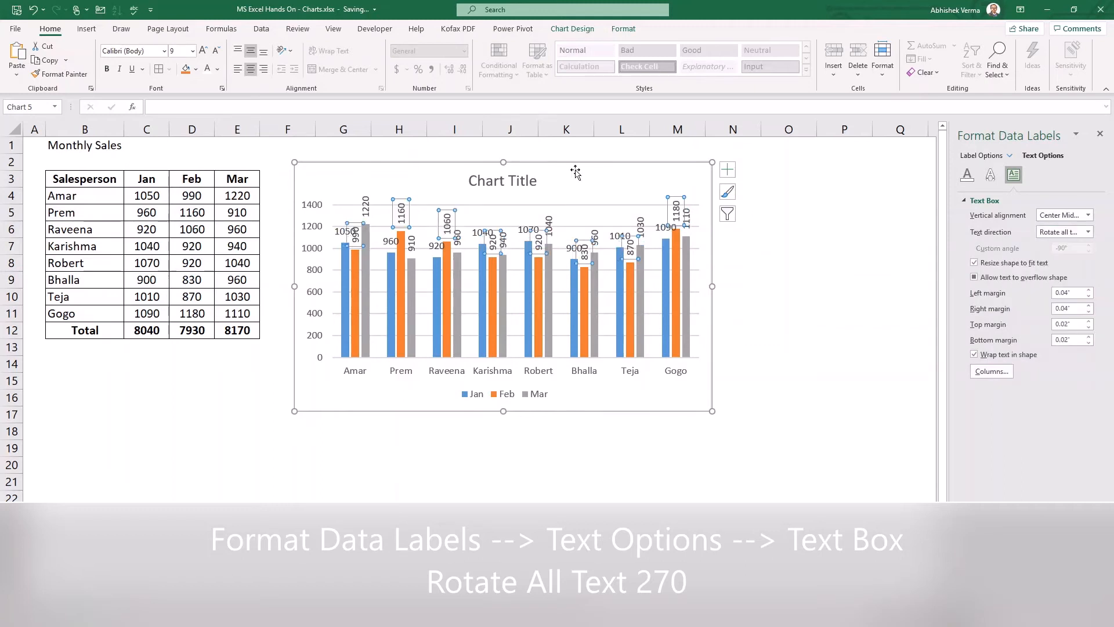
pyautogui.click(554, 196)
# Step: Rotate all text of the Jan series' data labels by 270°
pyautogui.click(477, 238)
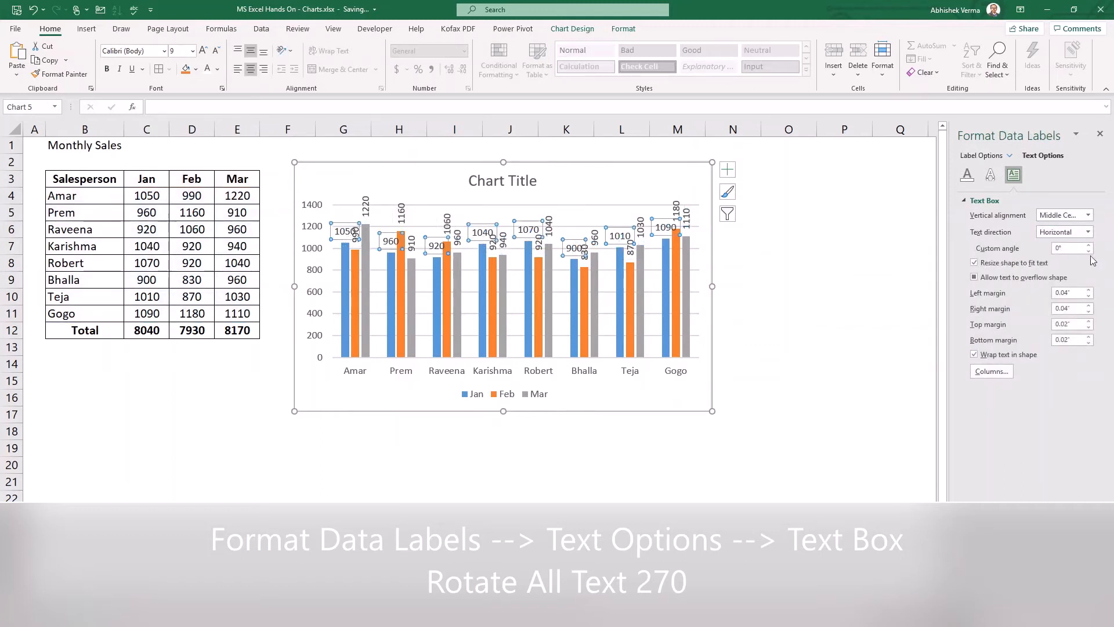
pyautogui.click(1089, 232)
pyautogui.click(1078, 330)
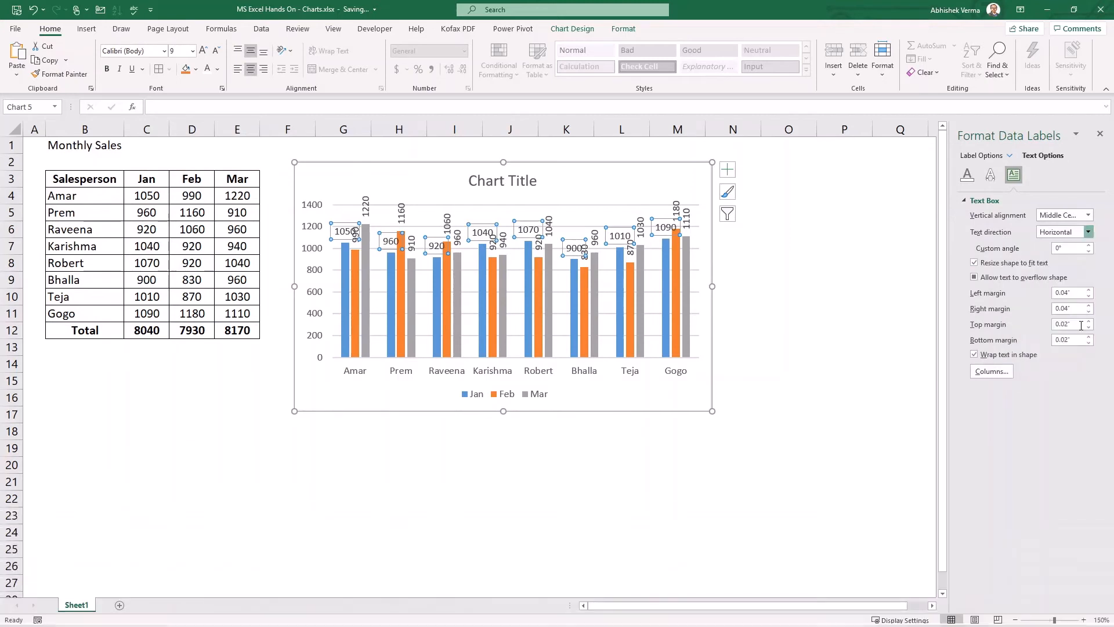
pyautogui.click(643, 186)
# Step: Delete the vertical value axis and the horizontal gridlines from the column chart
pyautogui.click(310, 255)
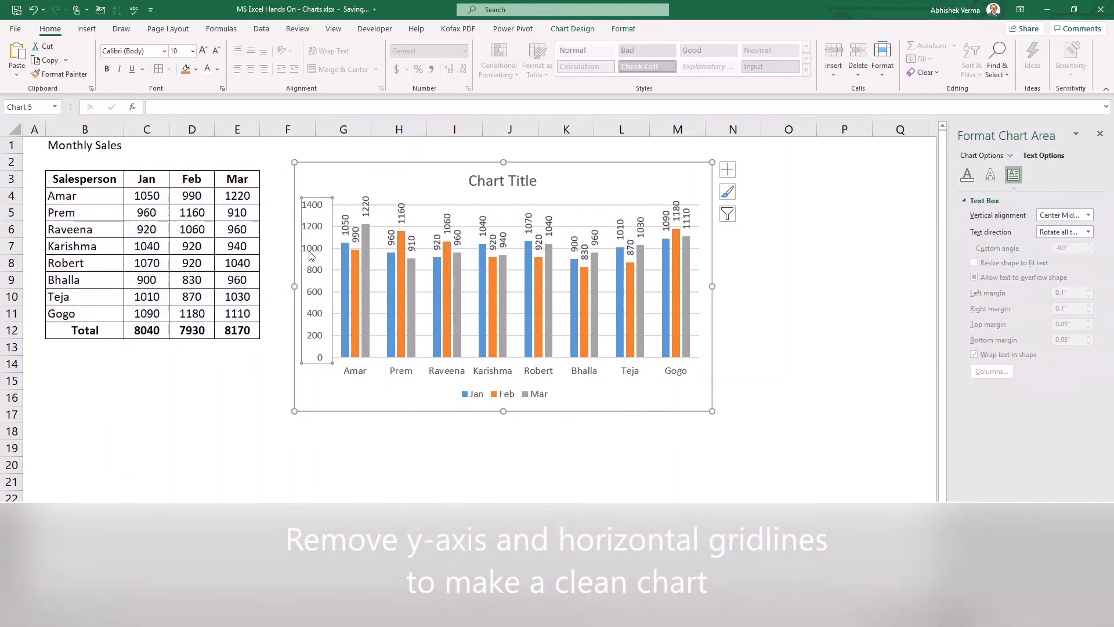
pyautogui.press('Delete')
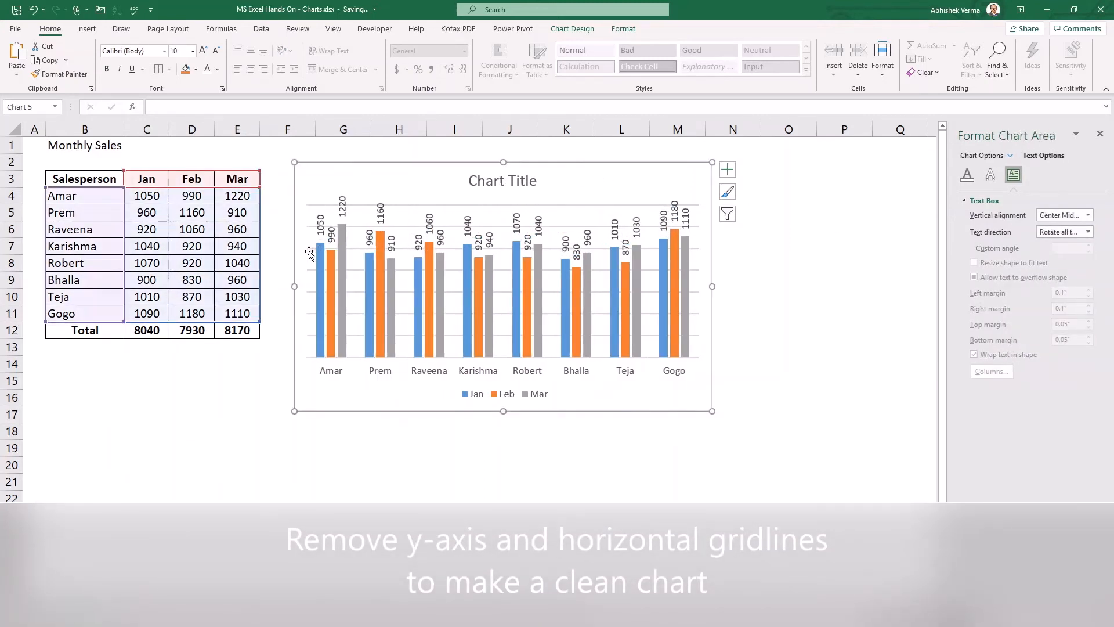
pyautogui.click(409, 270)
pyautogui.press('Delete')
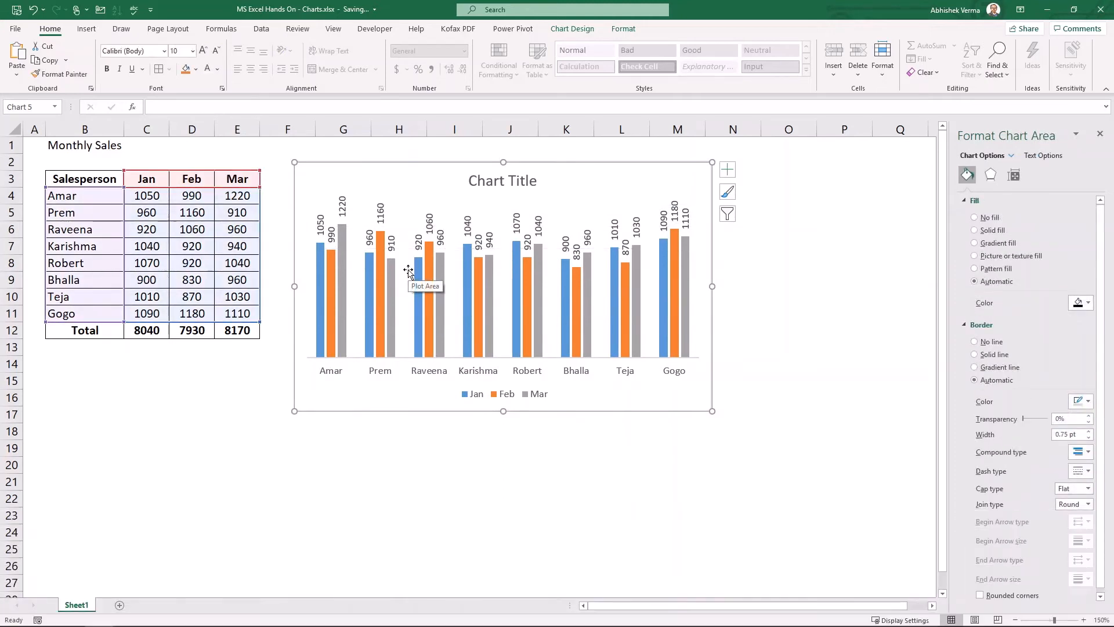
# Step: Add Primary Major Vertical gridlines to the chart to separate the salespersons
pyautogui.click(728, 172)
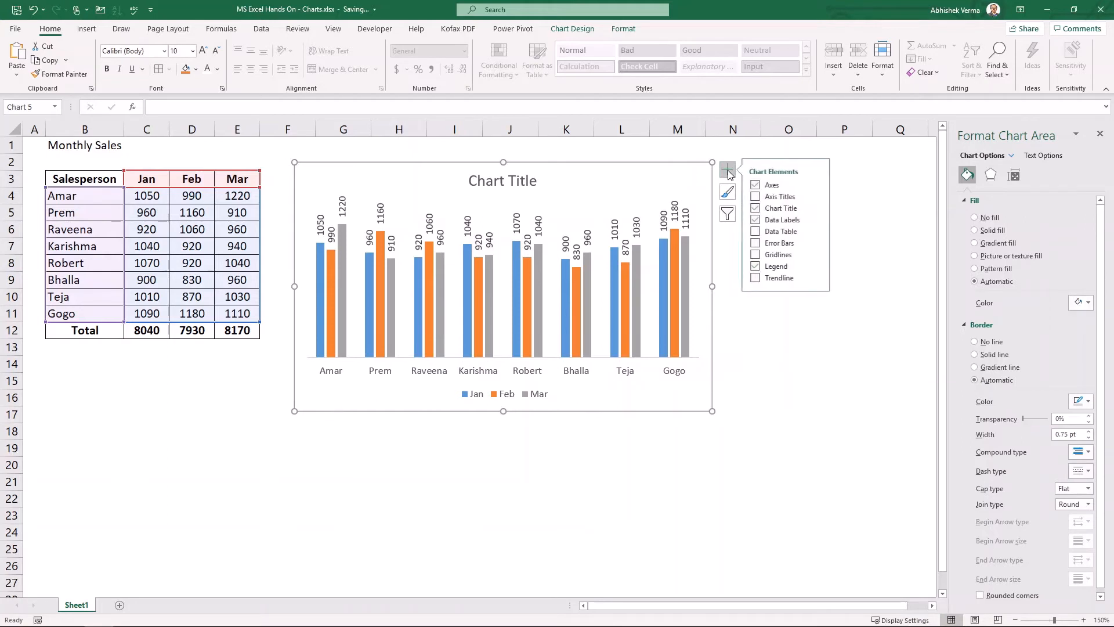
pyautogui.click(818, 255)
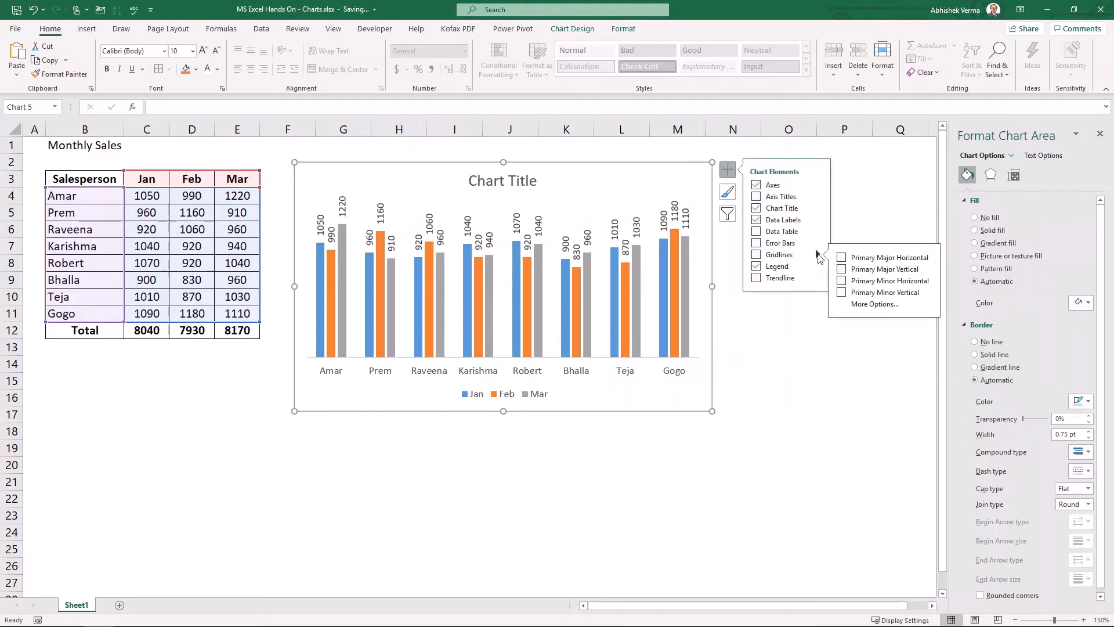
pyautogui.click(842, 270)
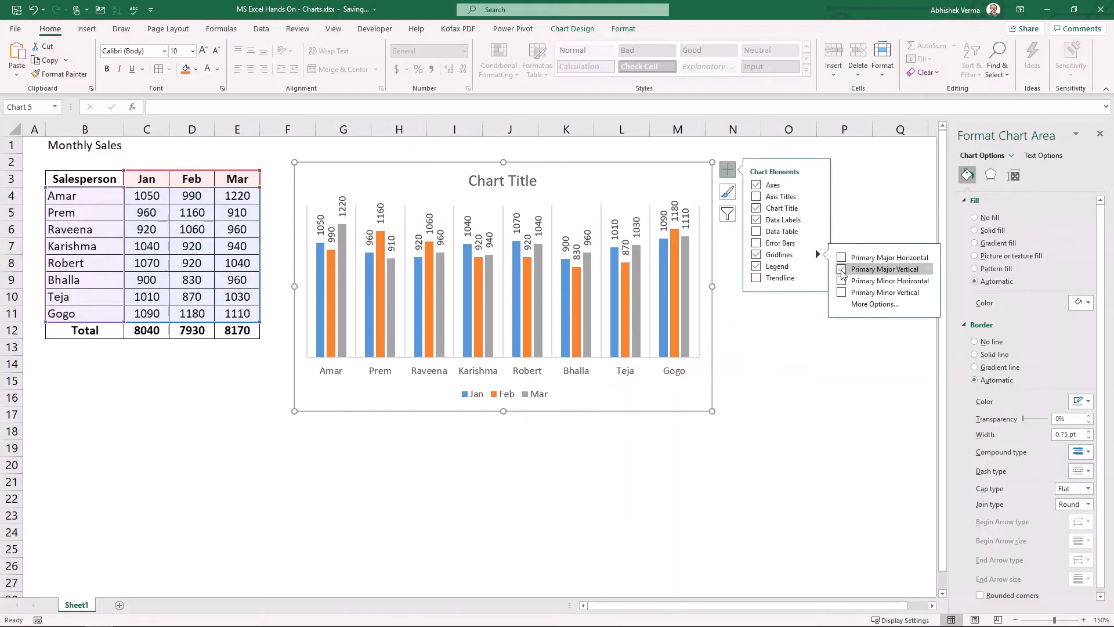
pyautogui.click(786, 376)
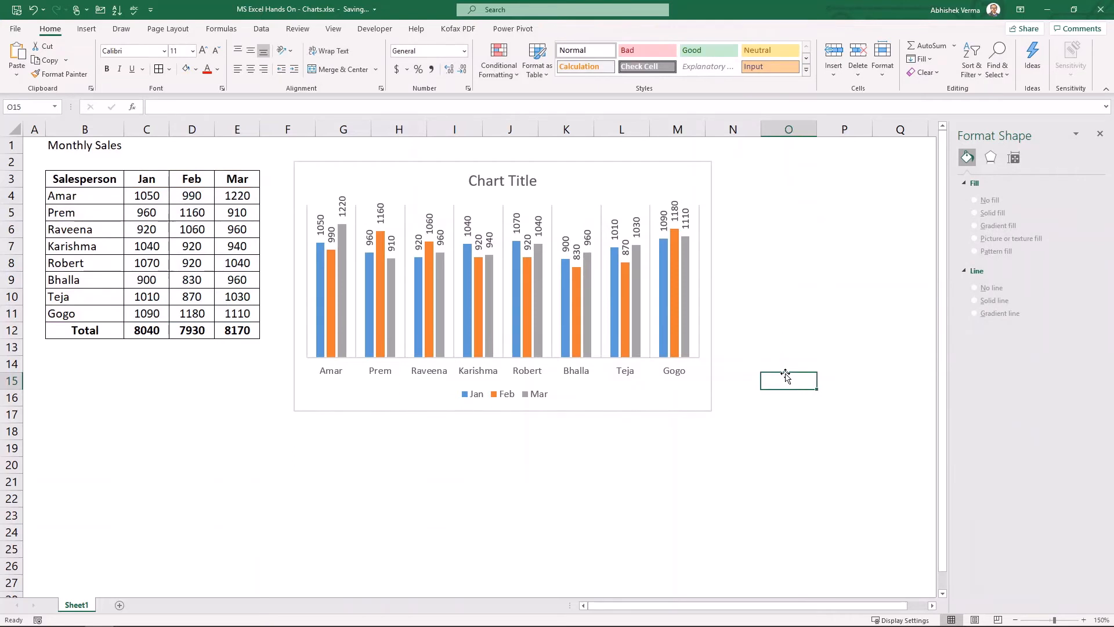
pyautogui.click(734, 396)
# Step: Remove the data labels from the chart and show a data table beneath the columns instead
pyautogui.click(663, 403)
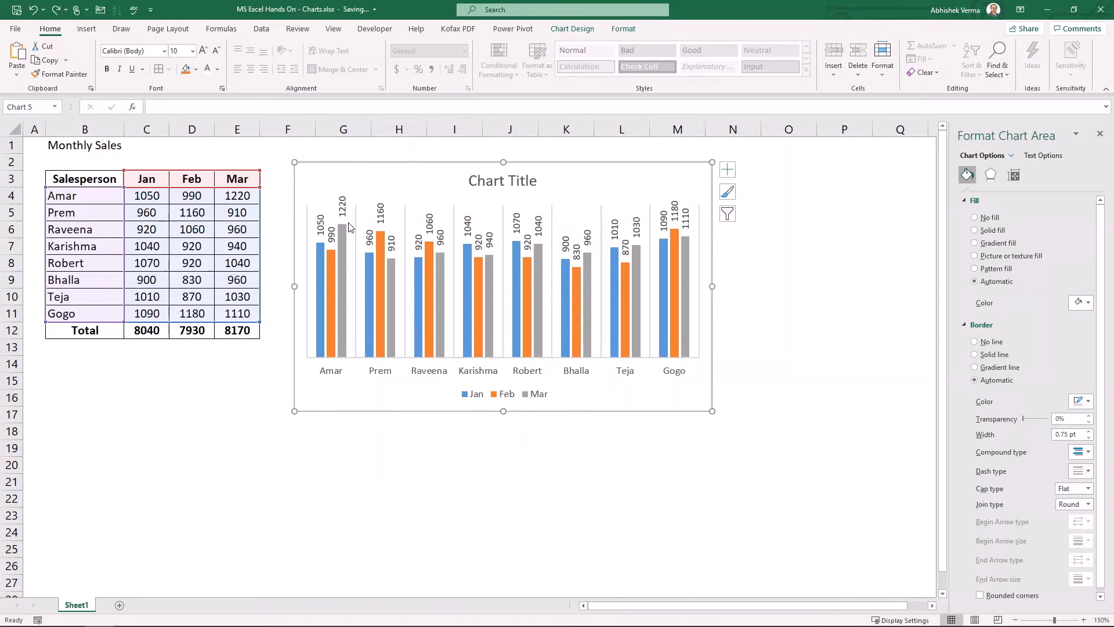
pyautogui.click(728, 169)
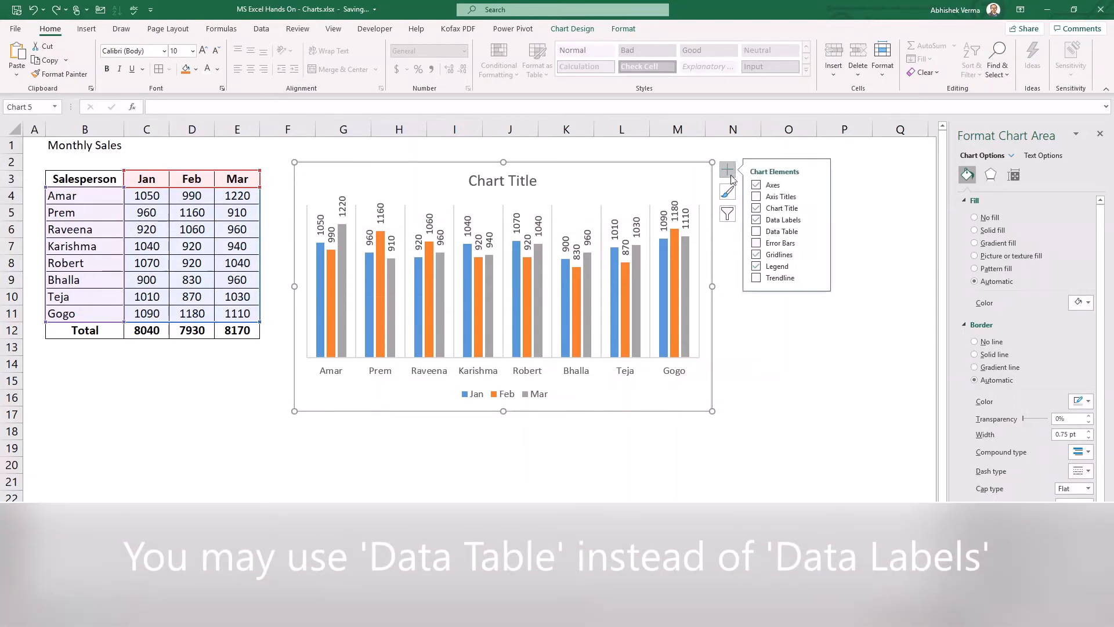
pyautogui.click(756, 220)
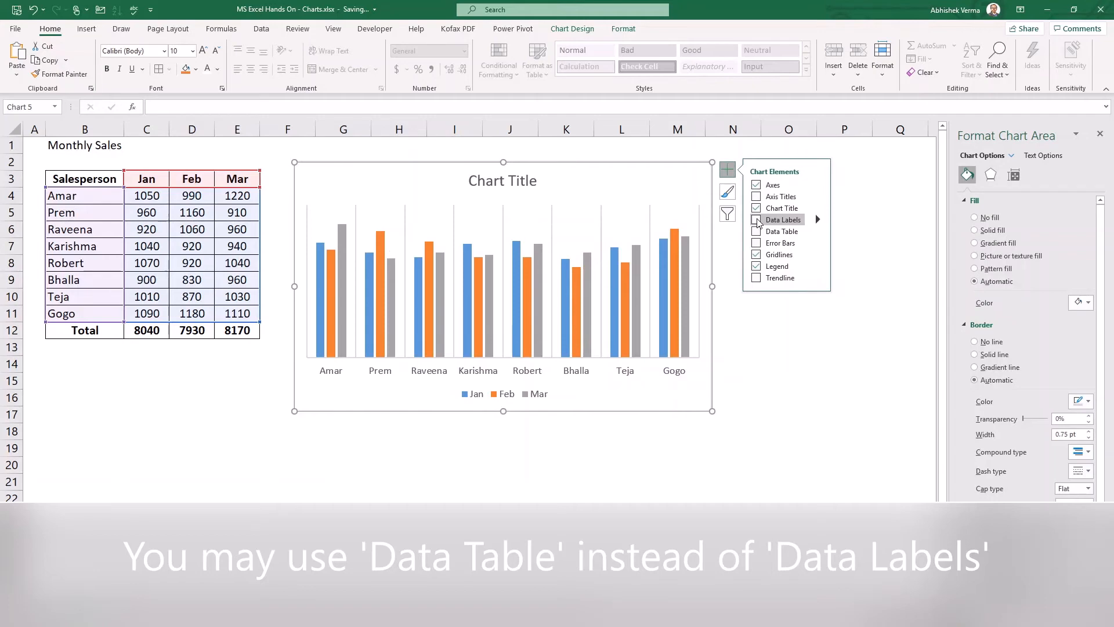
pyautogui.click(757, 232)
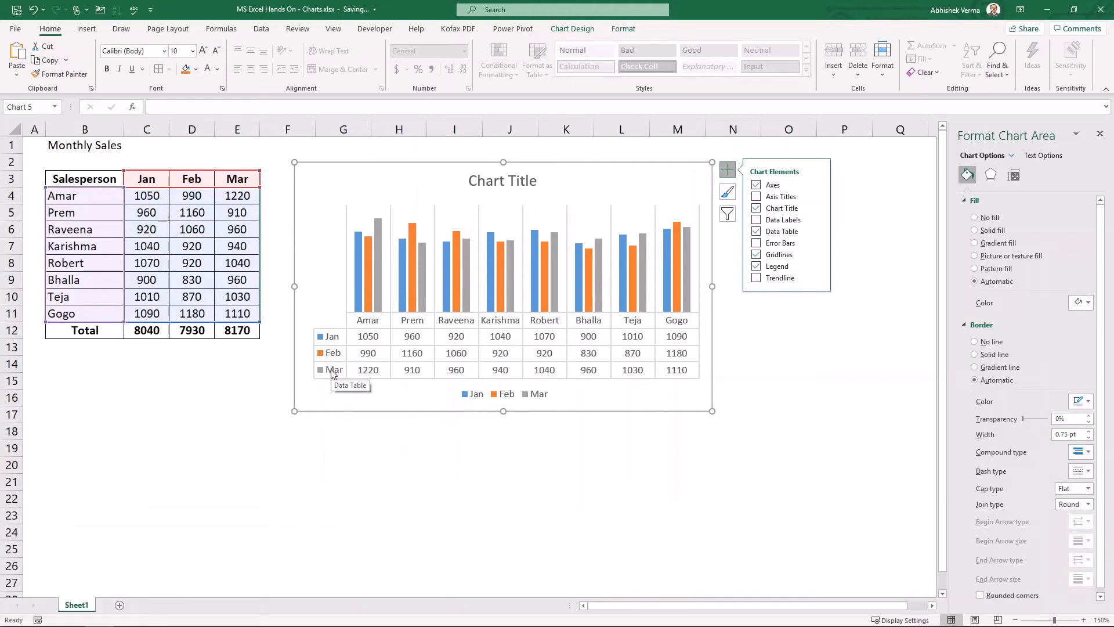
# Step: Delete the chart's separate legend below the data table
pyautogui.click(491, 395)
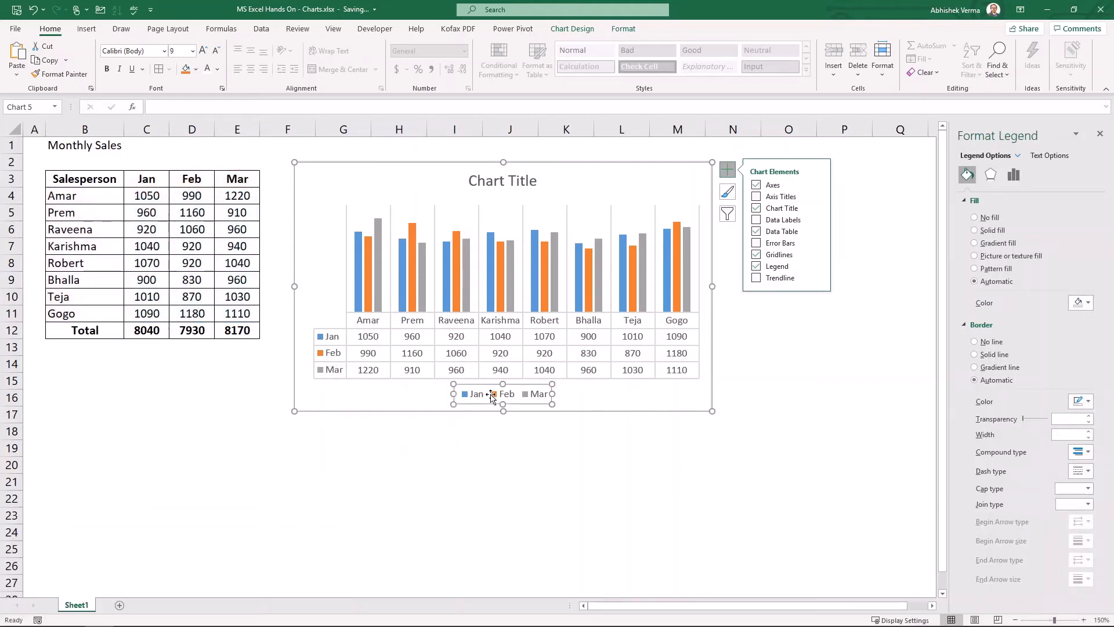
pyautogui.press('Delete')
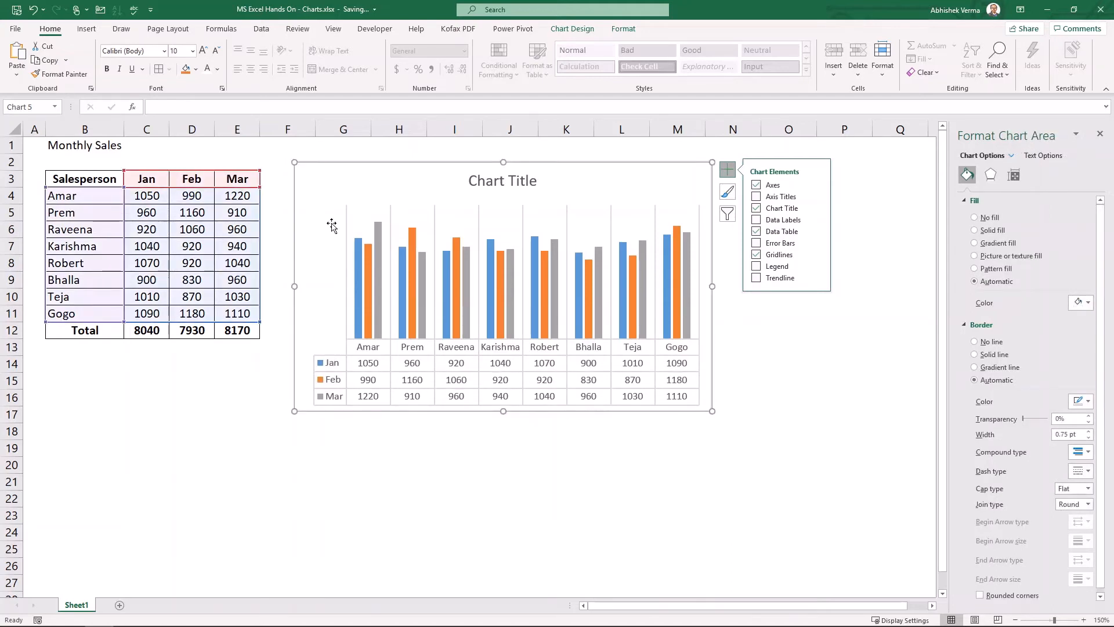
# Step: Replace the column chart's placeholder title with "Monthly Sales Trend"
pyautogui.click(293, 480)
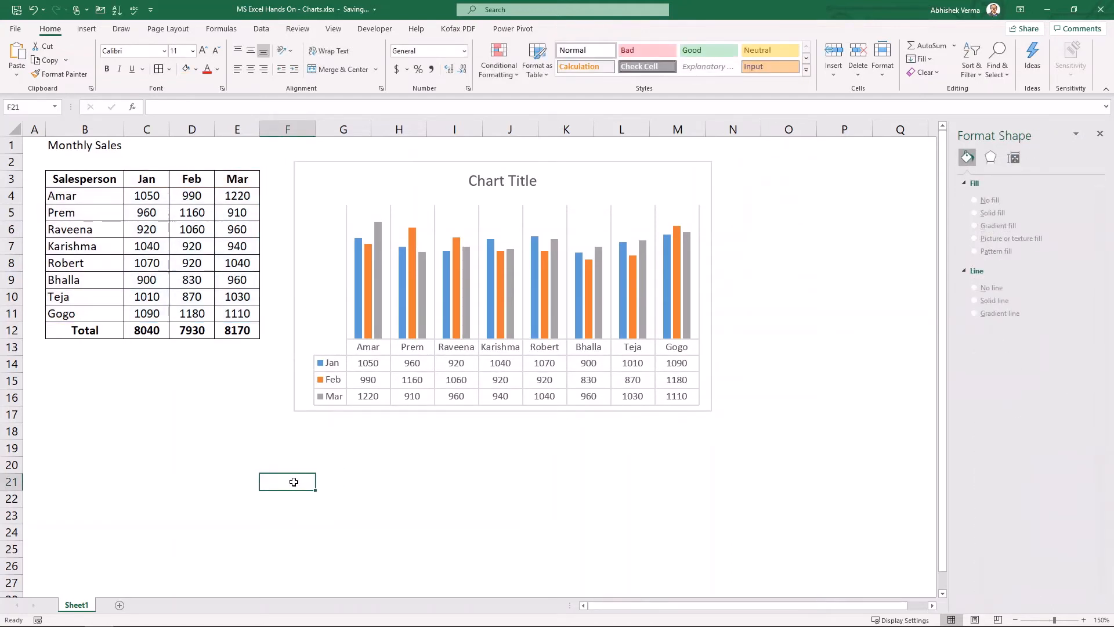
pyautogui.click(341, 298)
pyautogui.click(495, 181)
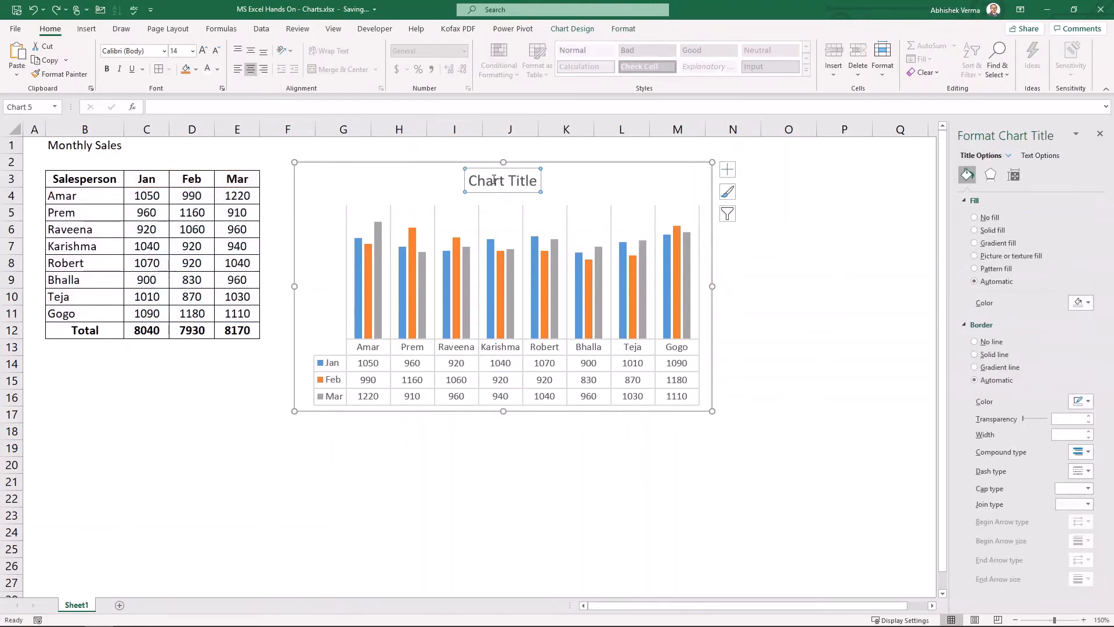
pyautogui.doubleClick(495, 182)
pyautogui.hotkey('ctrl', 'a')
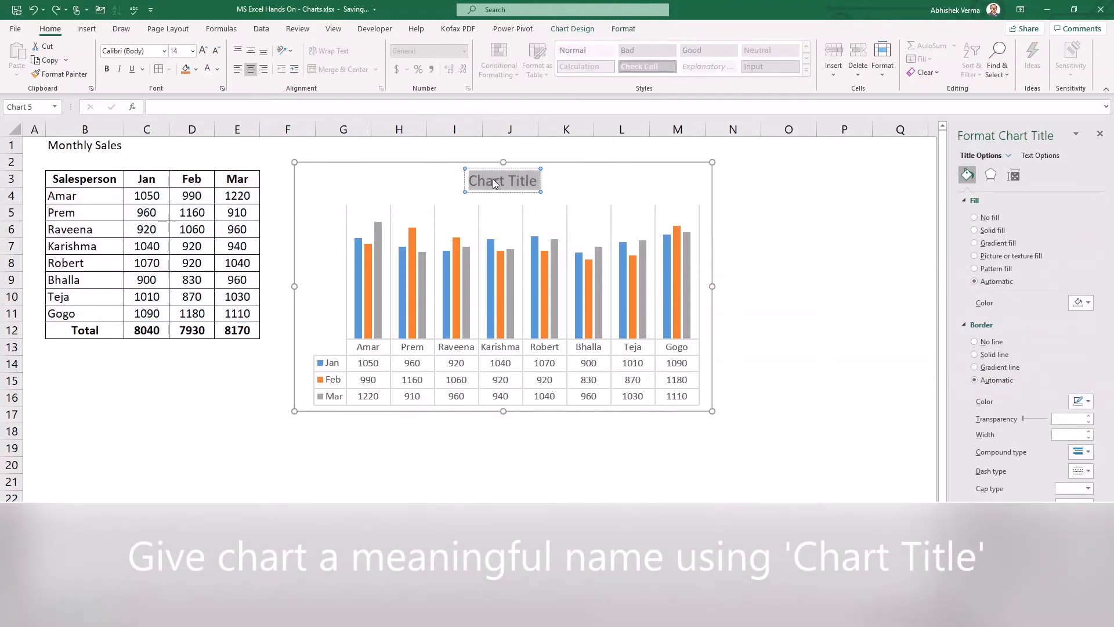
pyautogui.write('Monthly')
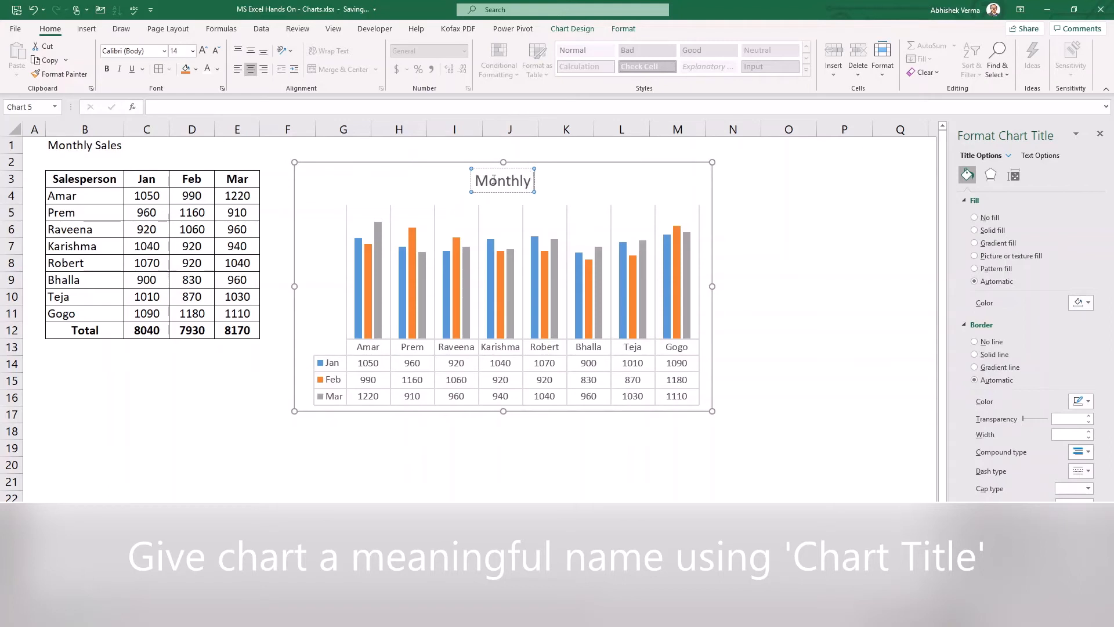
pyautogui.write(' Sales Trend')
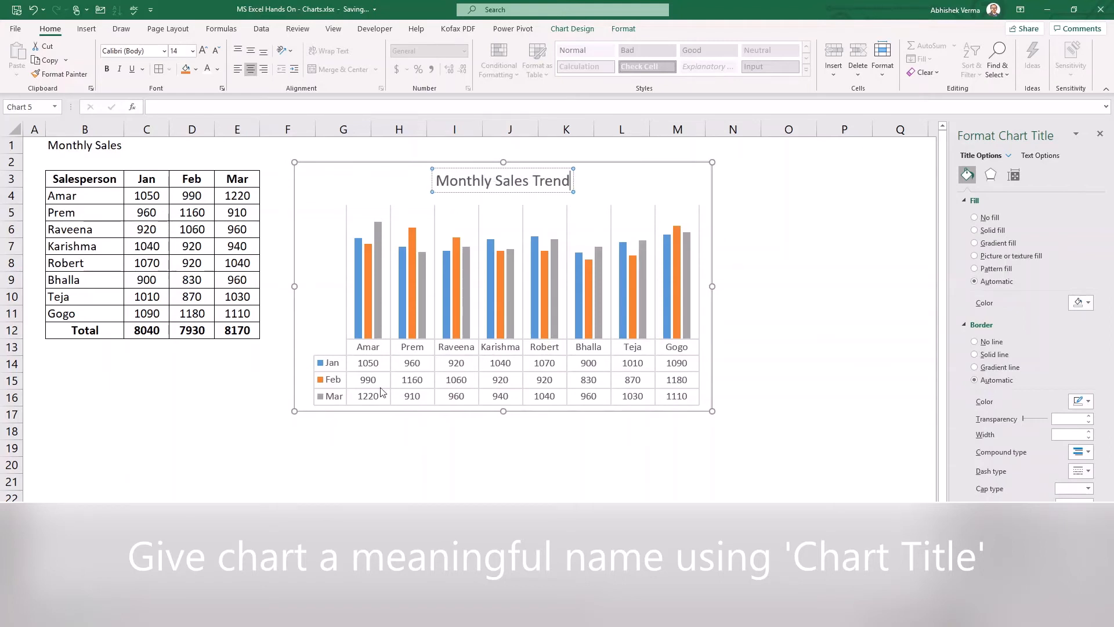
pyautogui.click(367, 435)
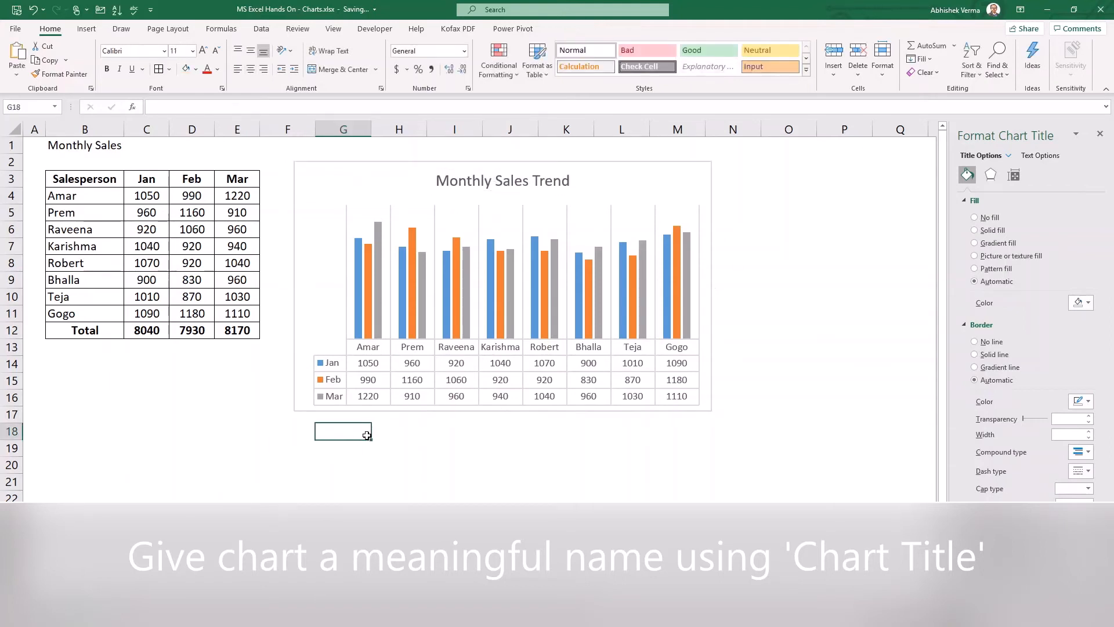
pyautogui.click(305, 466)
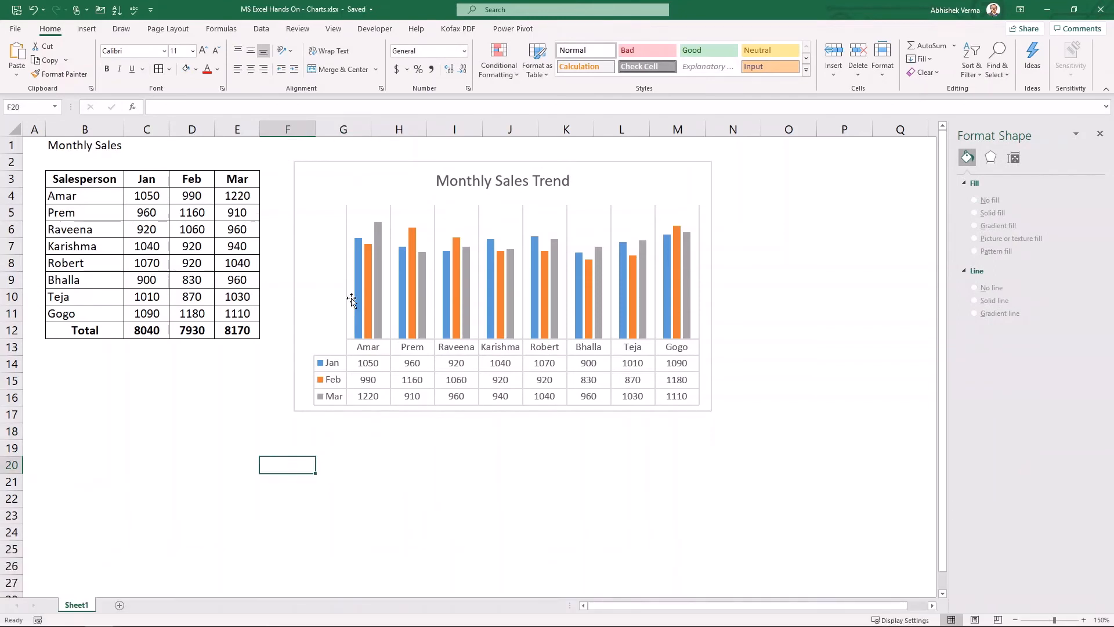
# Step: Change the fill of the Mar series columns to the standard light green
pyautogui.click(378, 166)
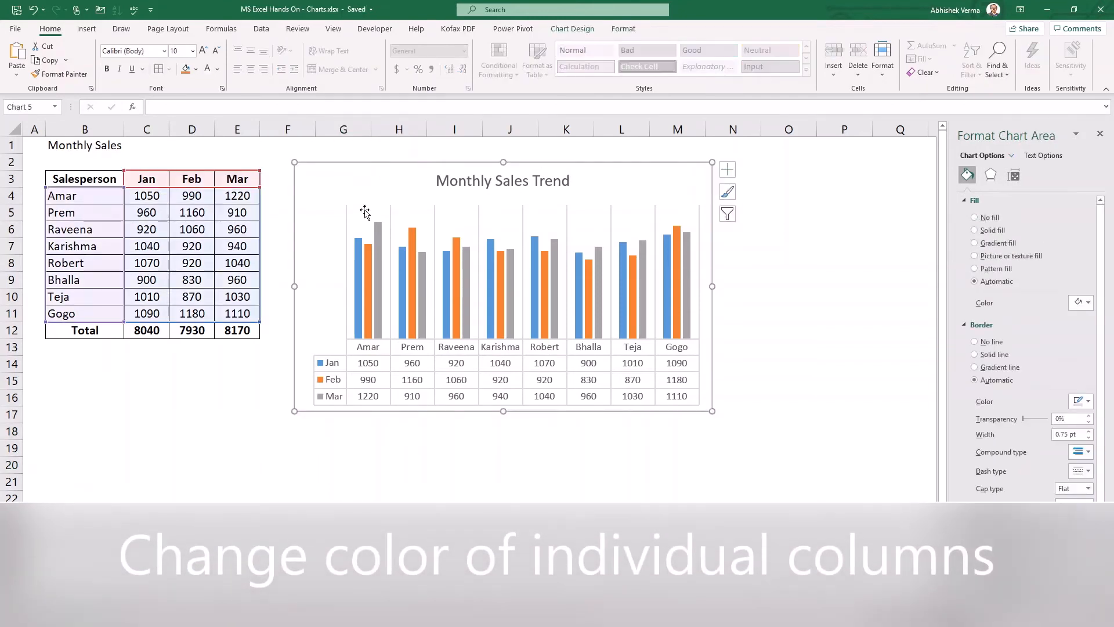
pyautogui.click(378, 232)
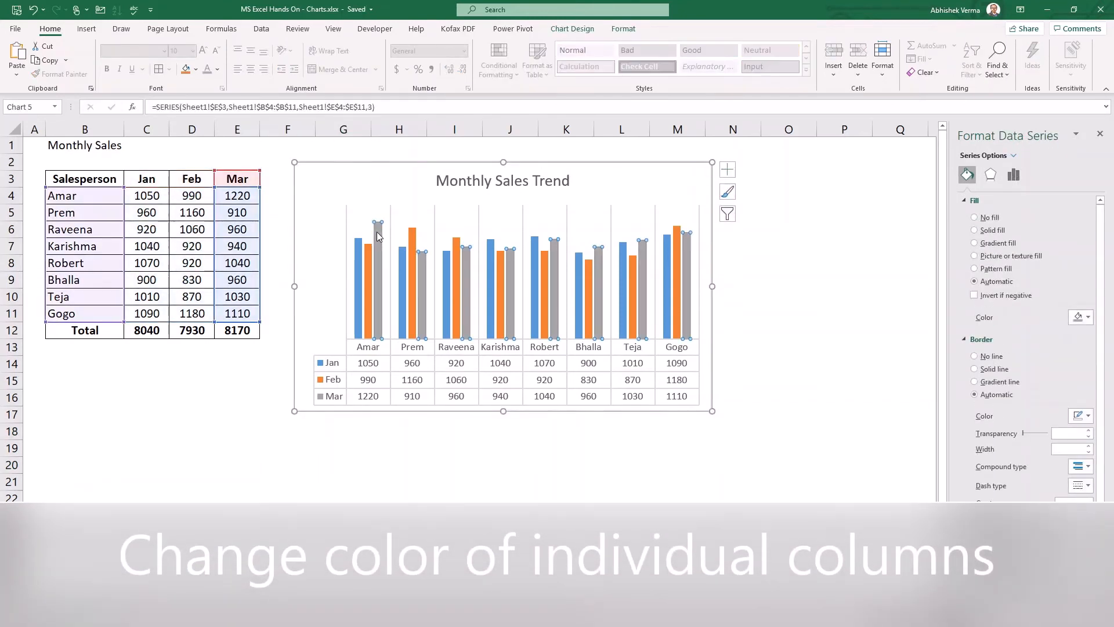
pyautogui.click(196, 69)
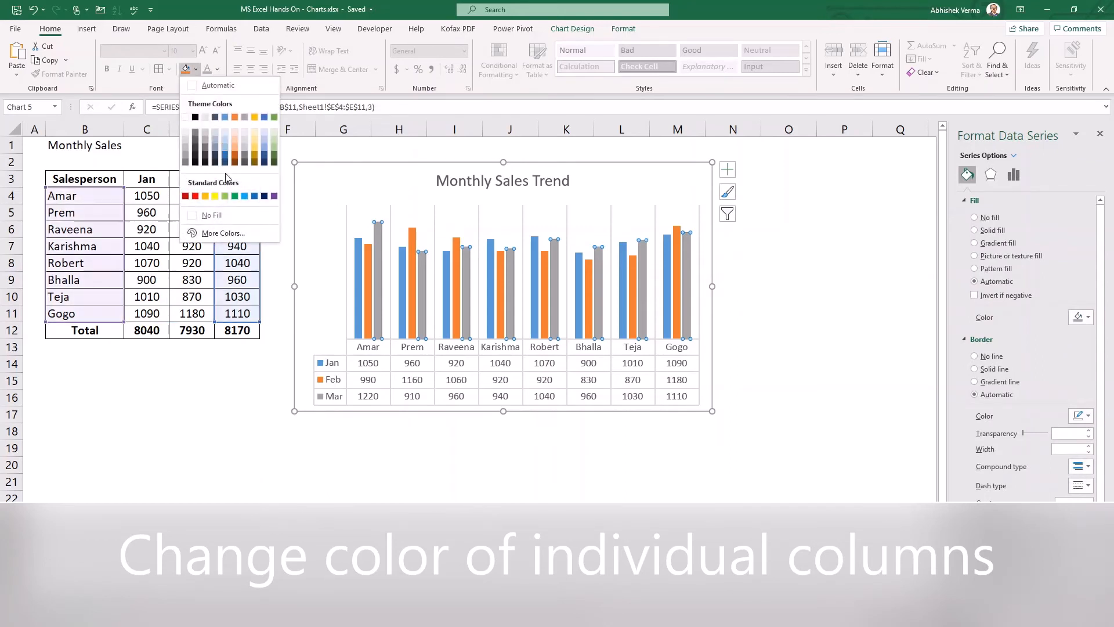
pyautogui.click(224, 196)
pyautogui.click(237, 464)
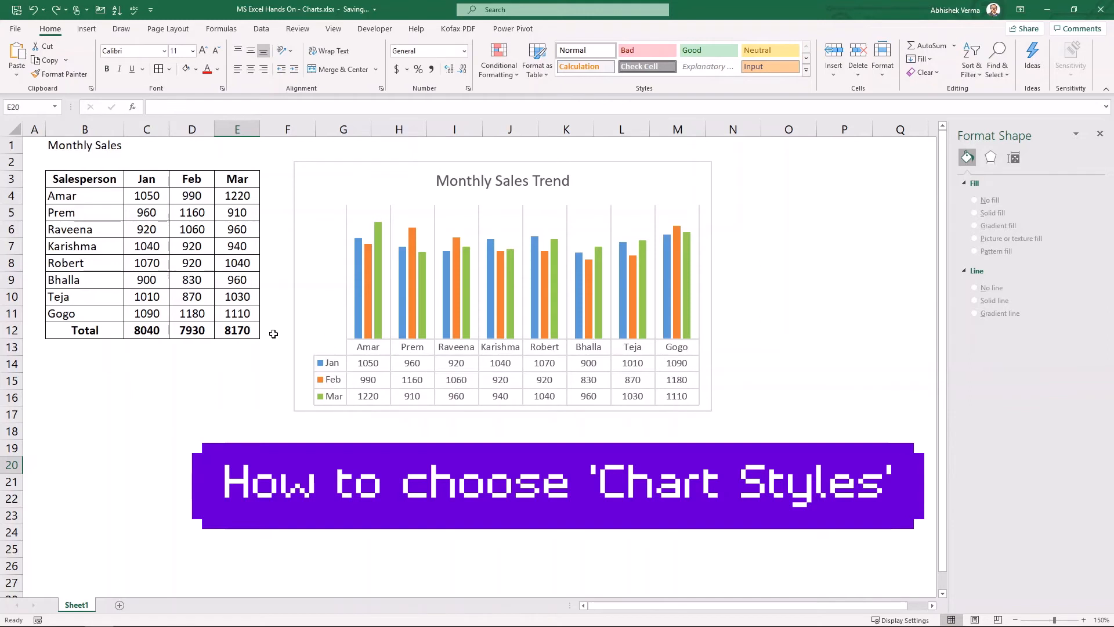
# Step: Delete the Monthly Sales Trend chart from the sheet
pyautogui.click(295, 288)
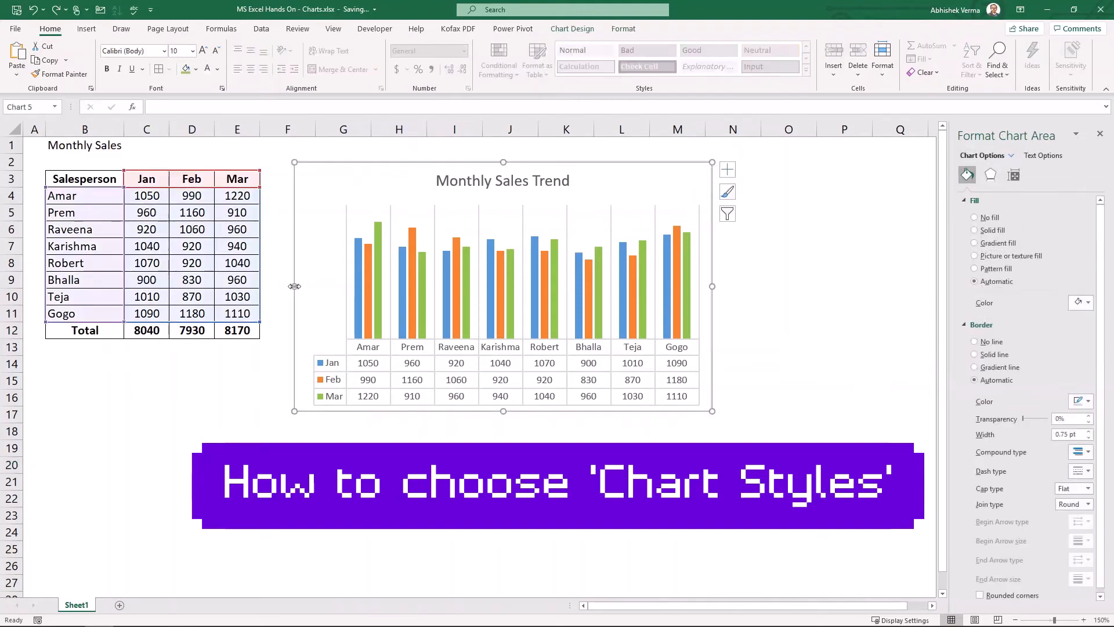
pyautogui.press('Delete')
pyautogui.click(291, 284)
# Step: Insert a clustered column chart from the monthly sales range B3:E11 and place it beside the table
pyautogui.moveTo(103, 183); pyautogui.dragTo(243, 313)
pyautogui.click(86, 29)
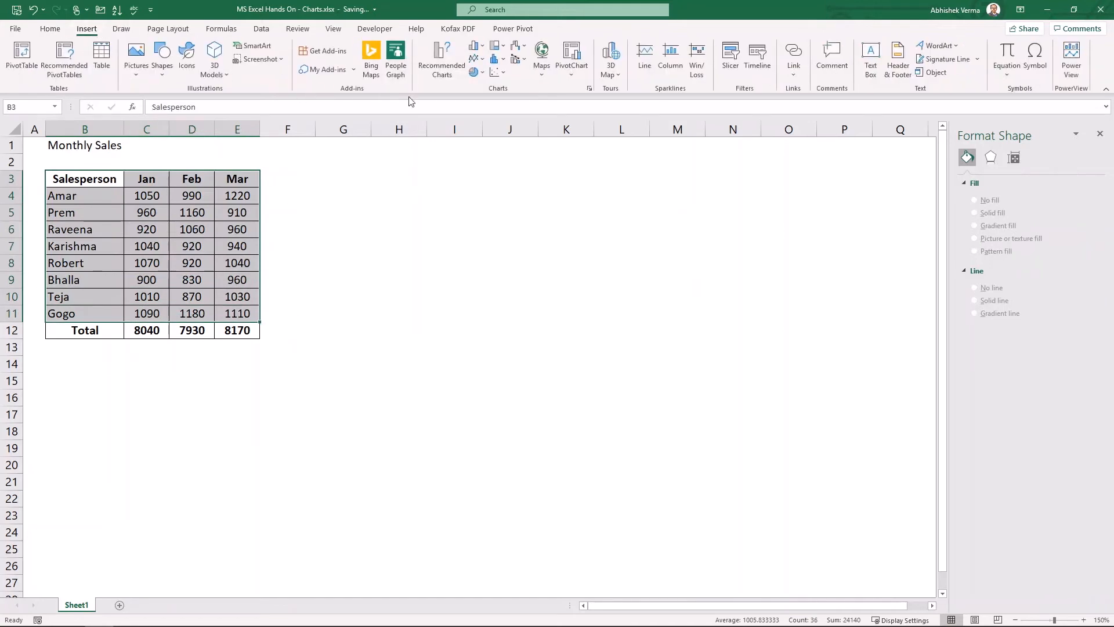
pyautogui.click(480, 49)
pyautogui.click(484, 86)
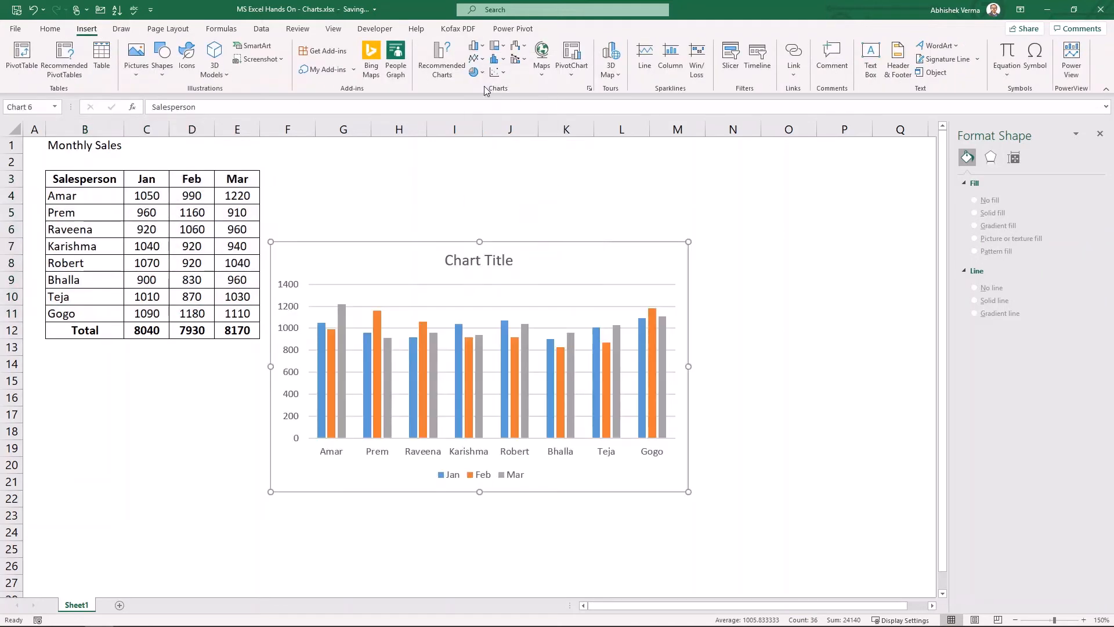
pyautogui.moveTo(395, 246); pyautogui.dragTo(448, 206)
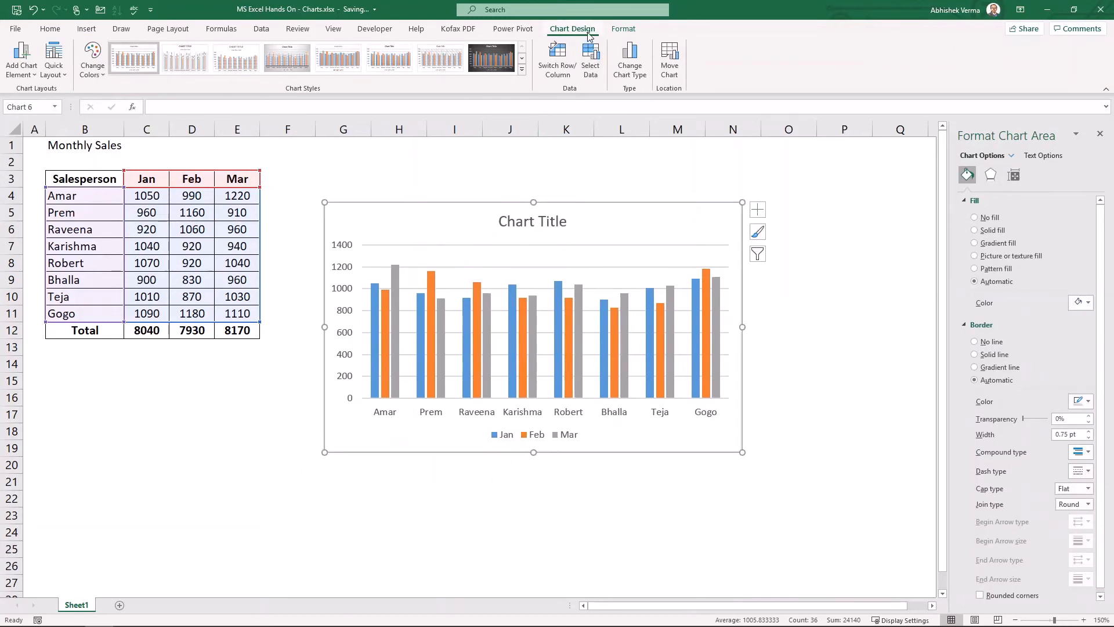
# Step: Apply the Style 3 chart style to the new column chart
pyautogui.click(522, 70)
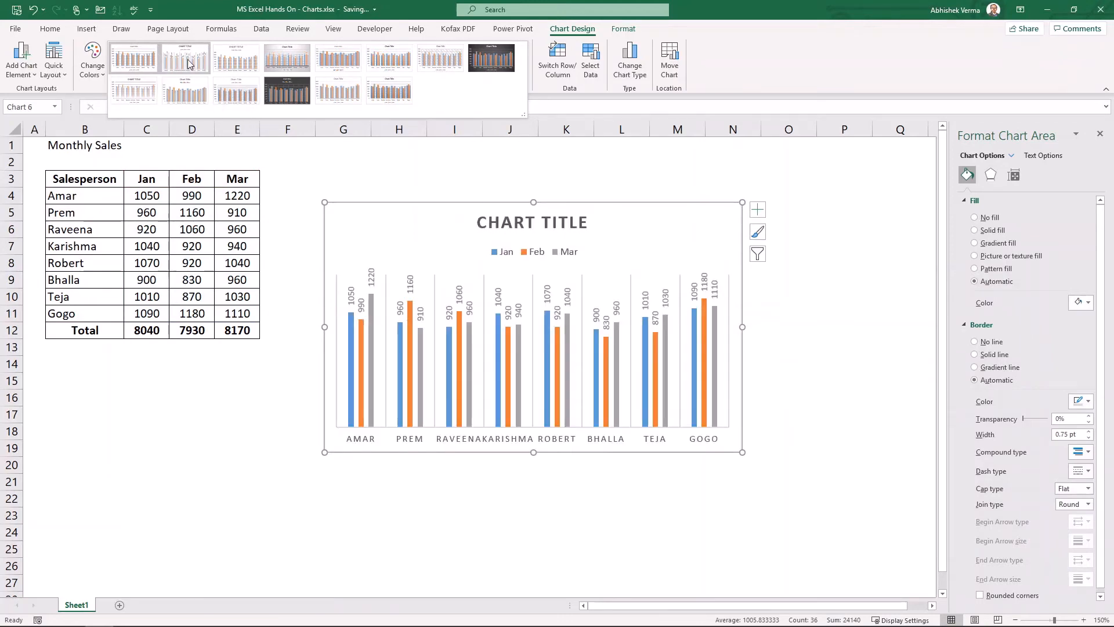
pyautogui.click(238, 63)
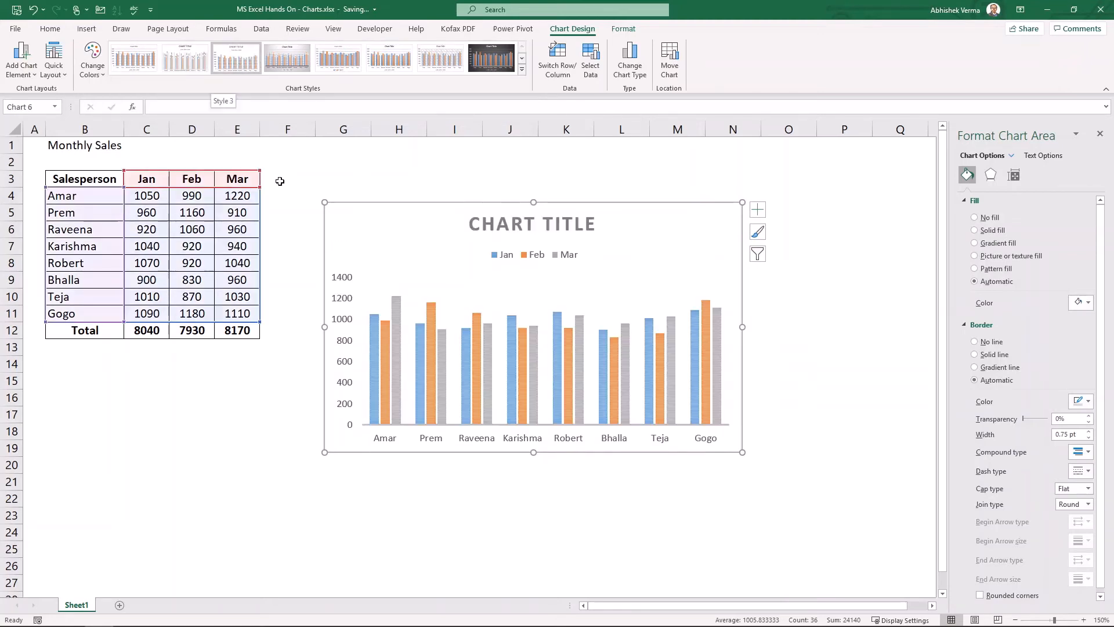
pyautogui.click(280, 181)
# Step: Recolour the chart's series with the colorful palette that starts with orange, yellow and green
pyautogui.click(355, 207)
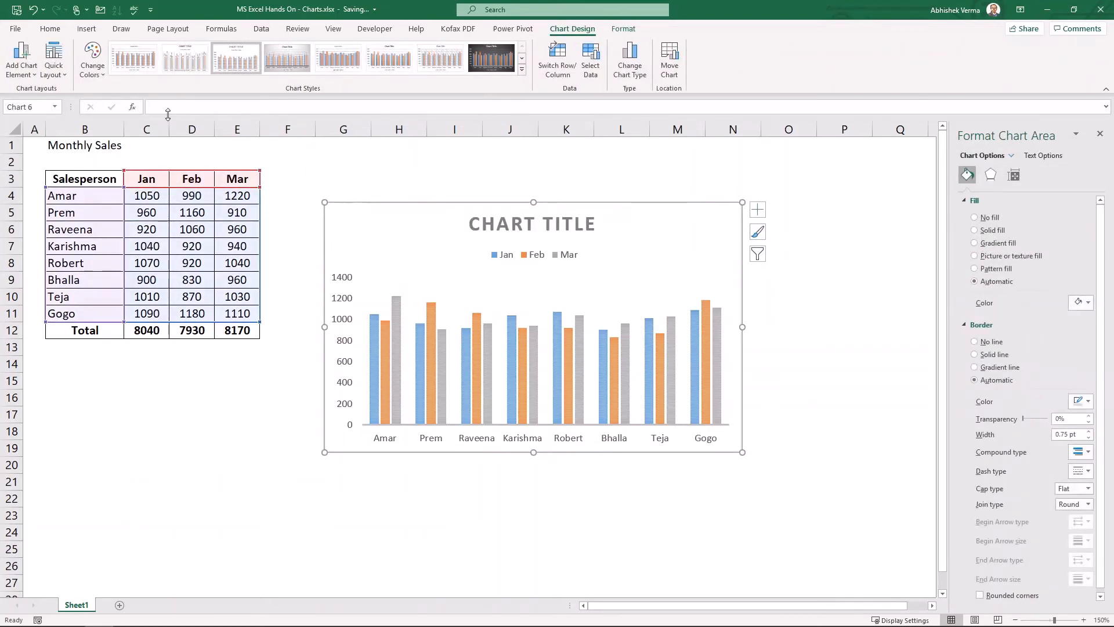
pyautogui.click(96, 72)
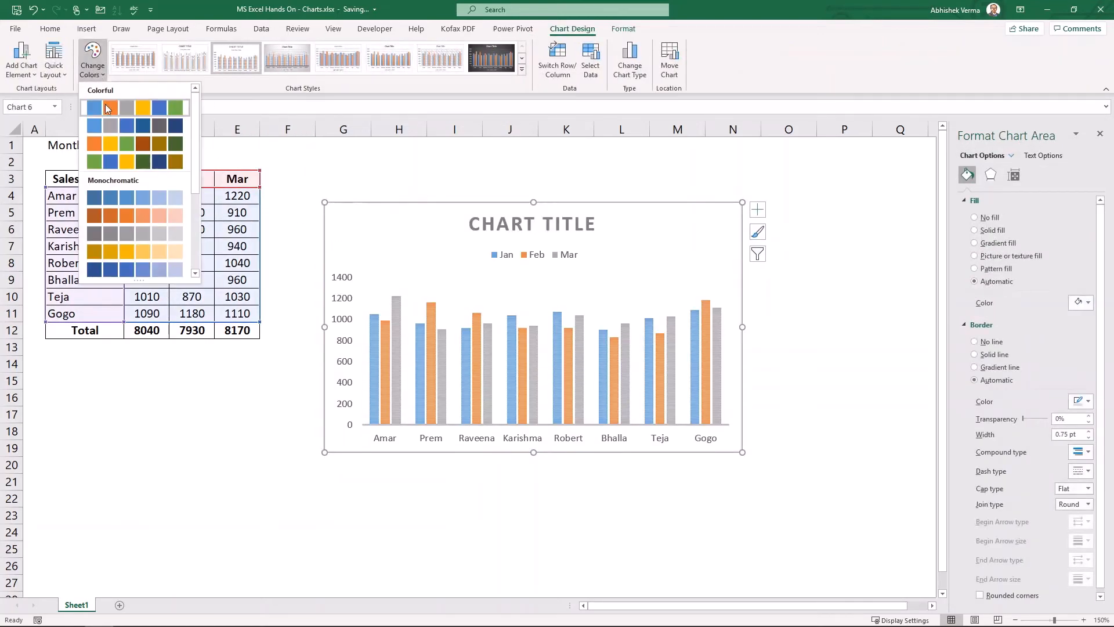
pyautogui.click(120, 148)
pyautogui.click(226, 468)
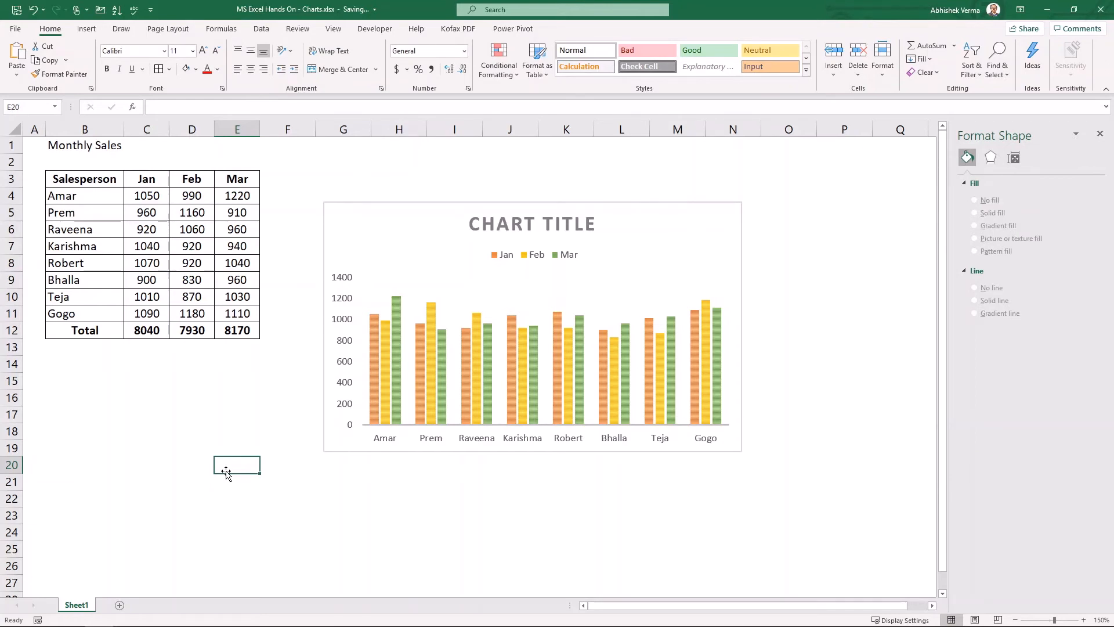
# Step: Delete the recoloured column chart and unhide the column between E and G
pyautogui.hotkey('ctrl', 'z')
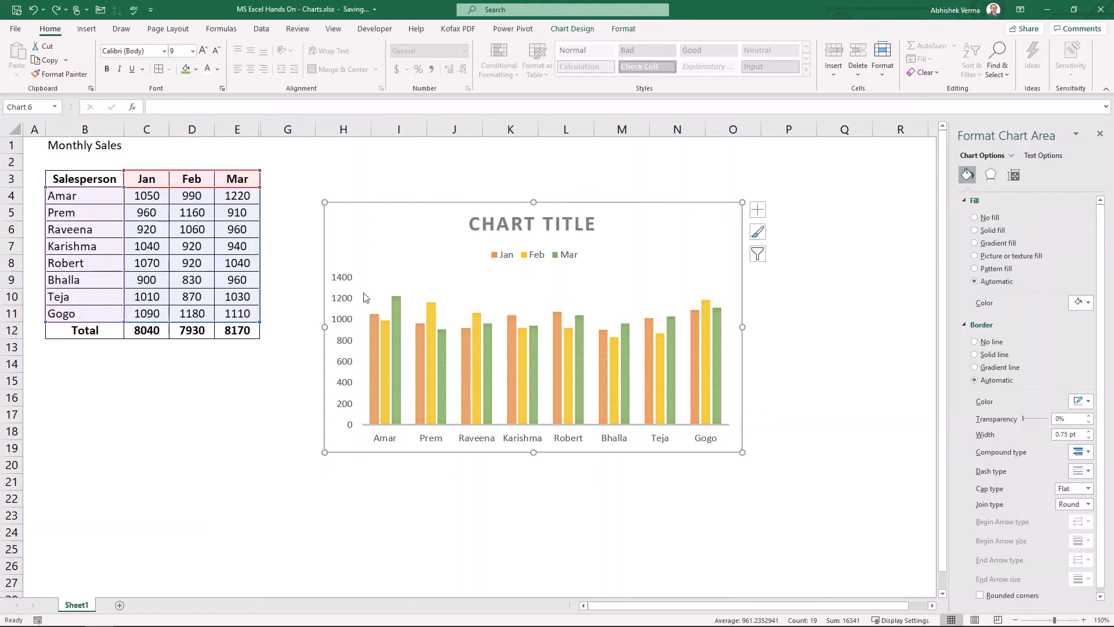
pyautogui.press('Delete')
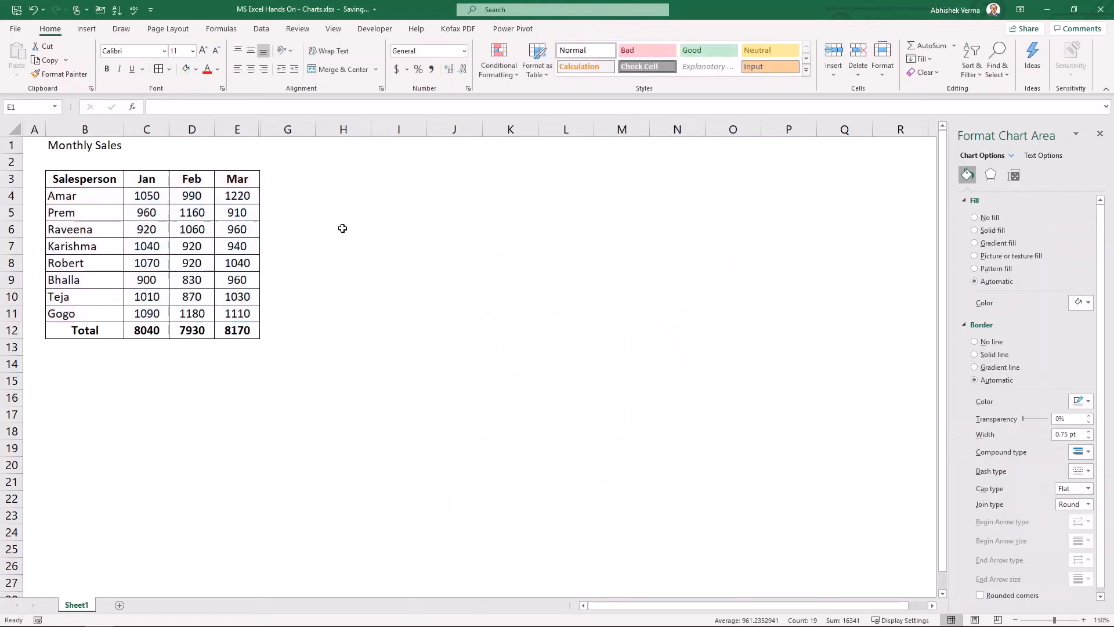
pyautogui.moveTo(248, 127); pyautogui.dragTo(288, 128)
pyautogui.rightClick(287, 128)
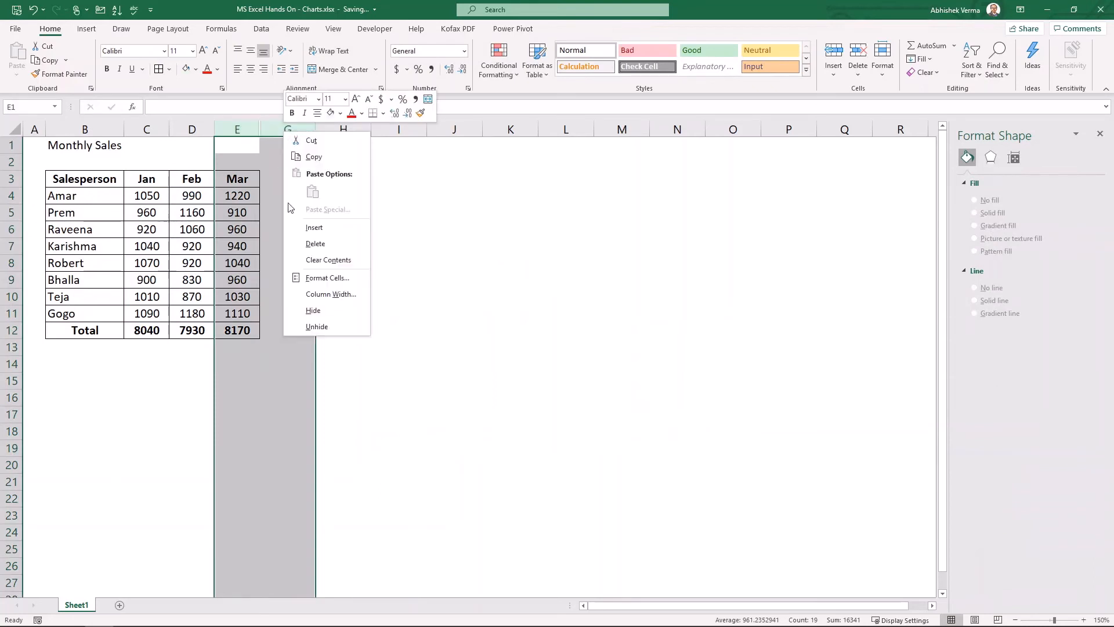
pyautogui.click(316, 328)
pyautogui.click(388, 295)
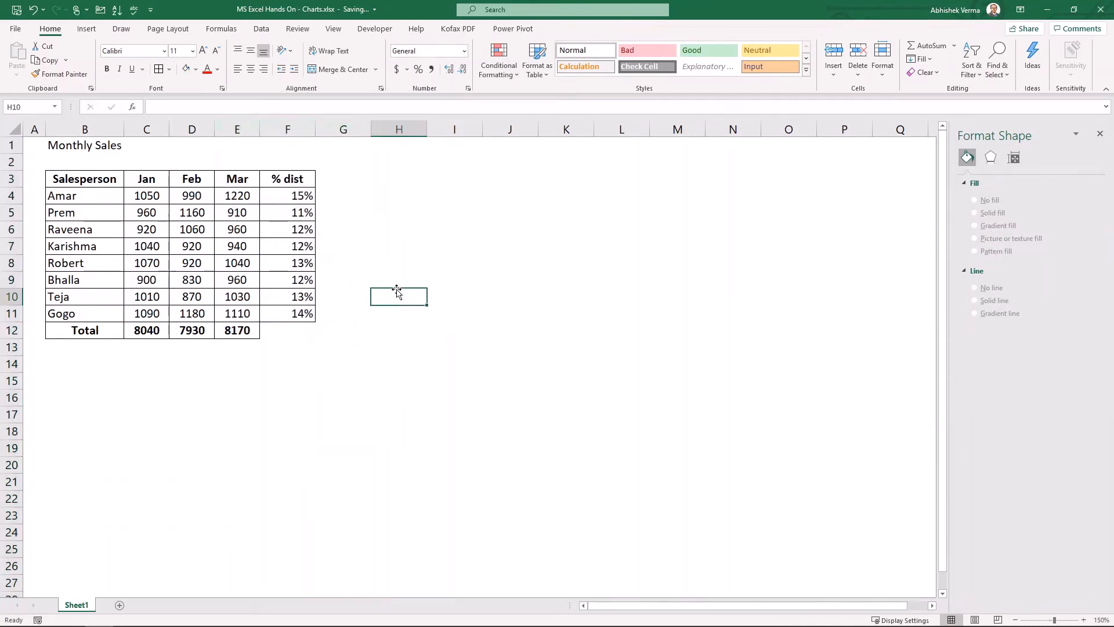
# Step: Examine the % dist column and how its first formula relates to the March sales figures
pyautogui.click(290, 179)
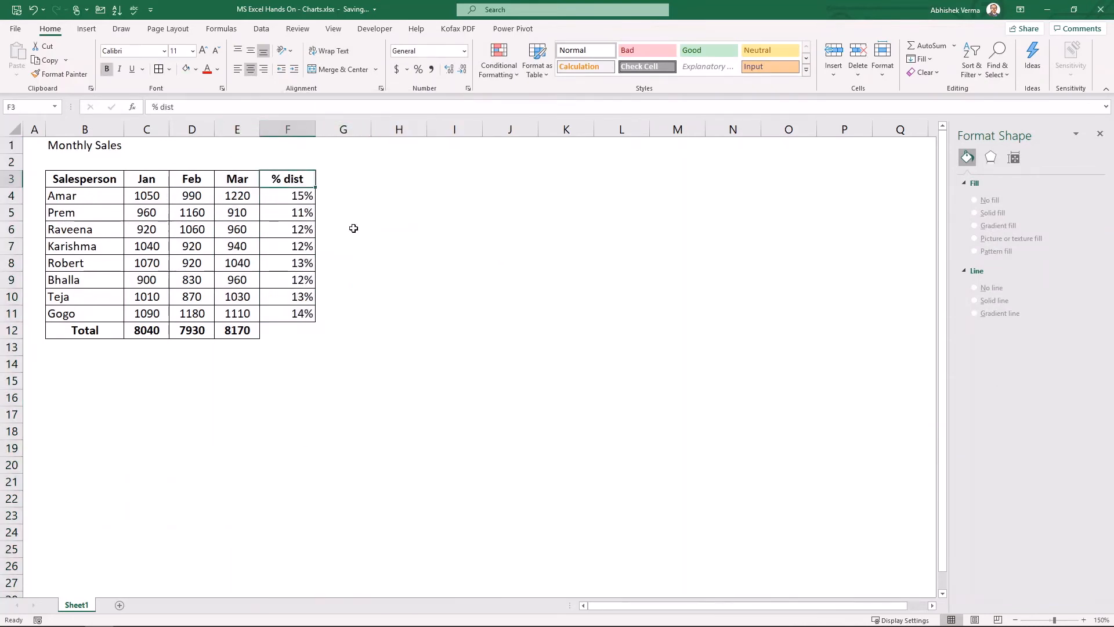
pyautogui.click(249, 197)
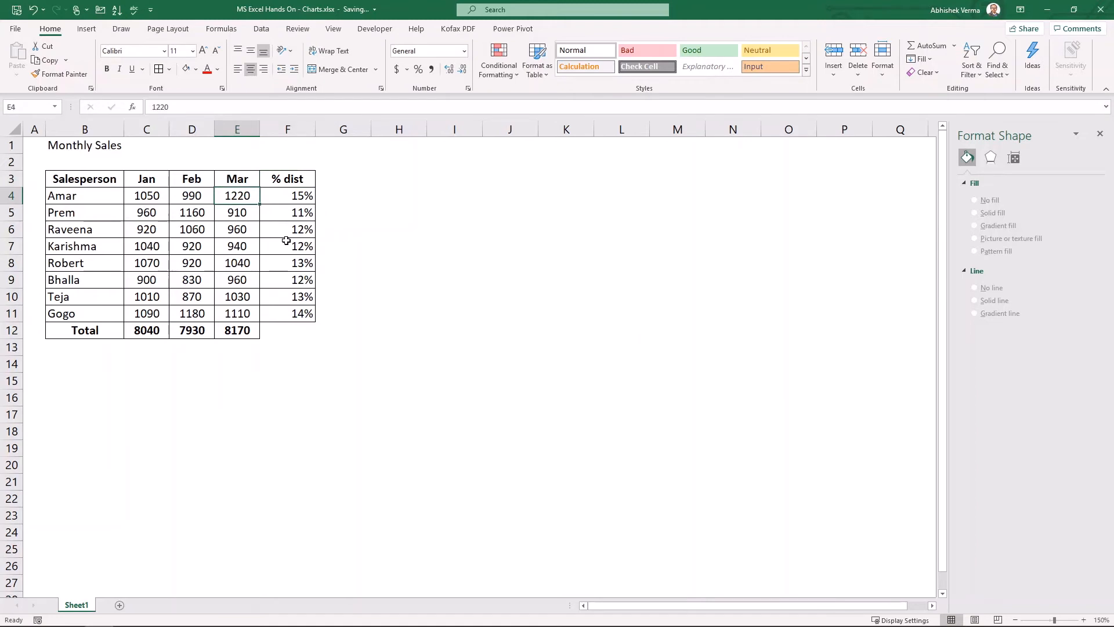
pyautogui.press('Right')
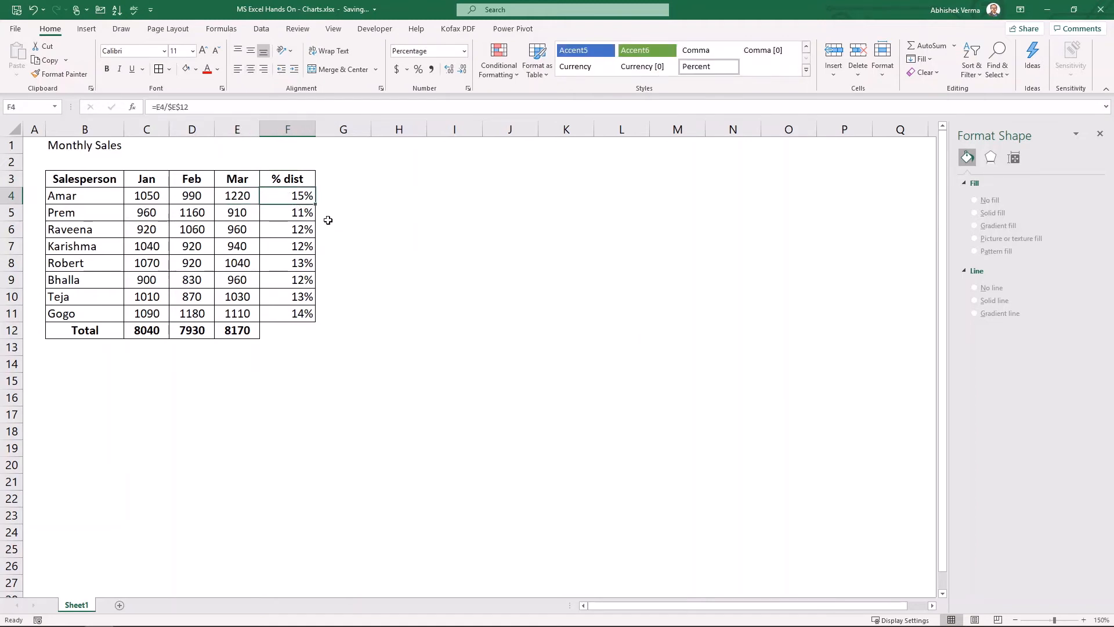
pyautogui.moveTo(244, 129); pyautogui.dragTo(302, 123)
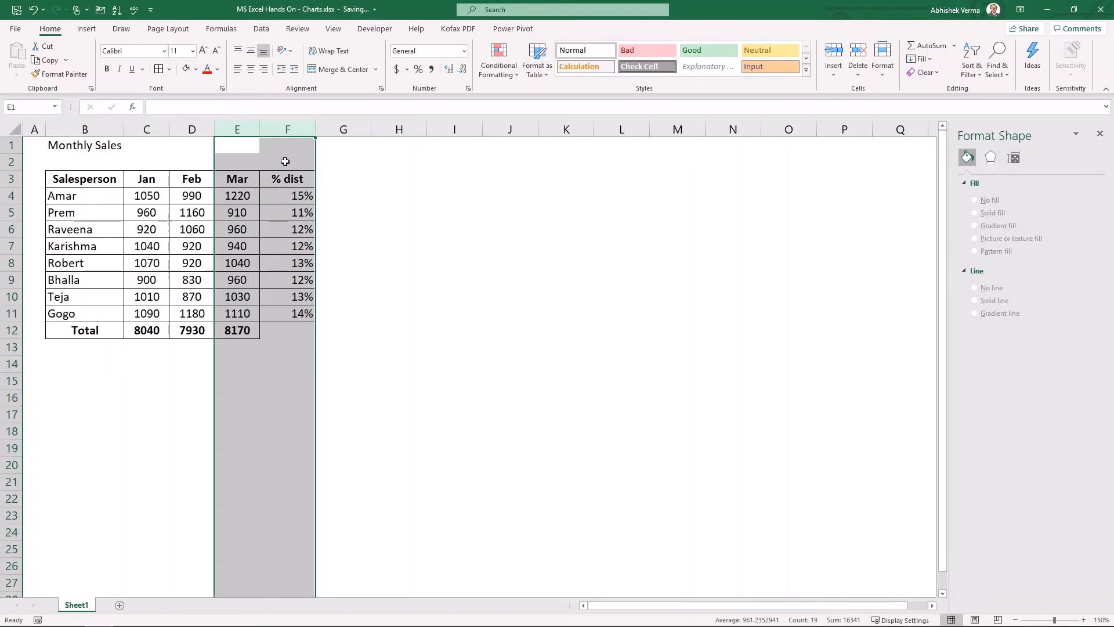
pyautogui.click(273, 184)
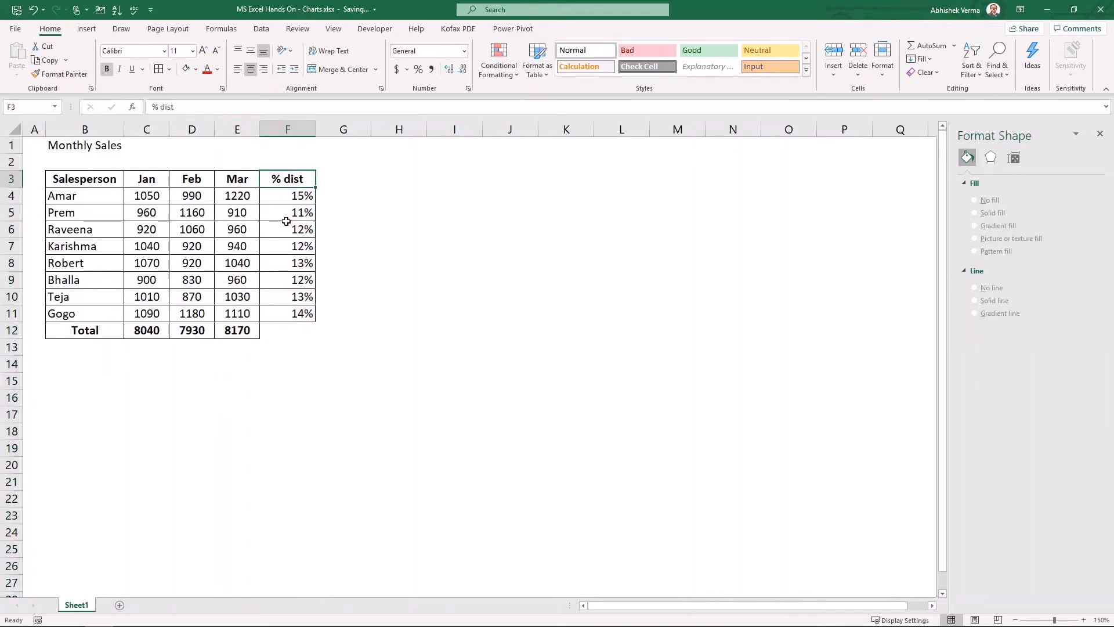
pyautogui.click(380, 295)
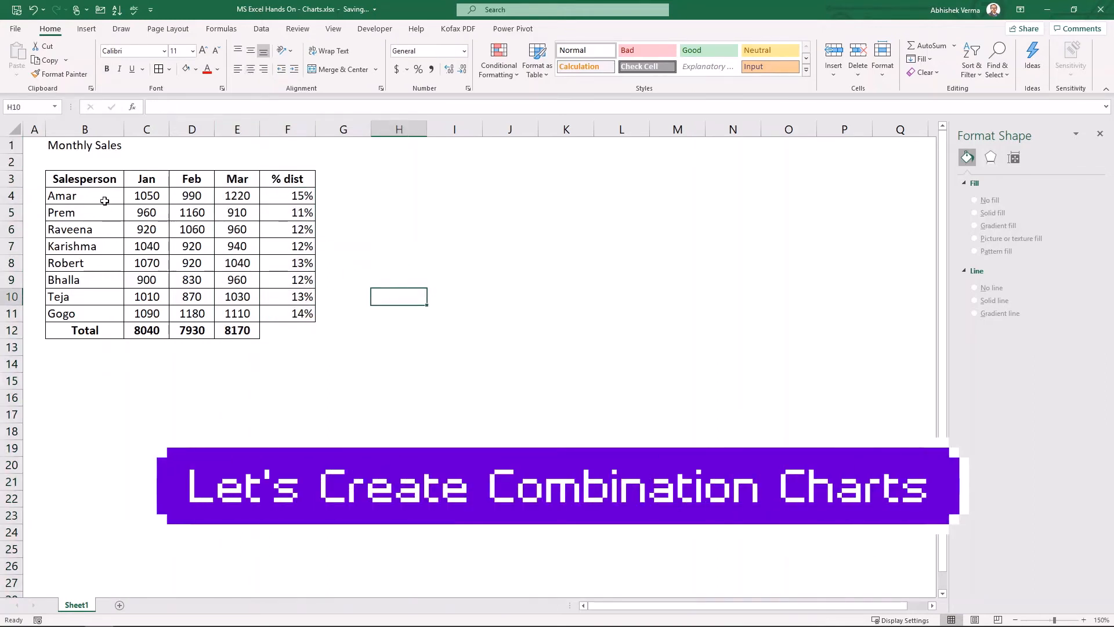
# Step: Insert a Clustered Column - Line combo chart from the Salesperson, Mar and % dist columns, excluding totals, and place it beside the table
pyautogui.click(104, 178)
pyautogui.moveTo(104, 178); pyautogui.dragTo(90, 316)
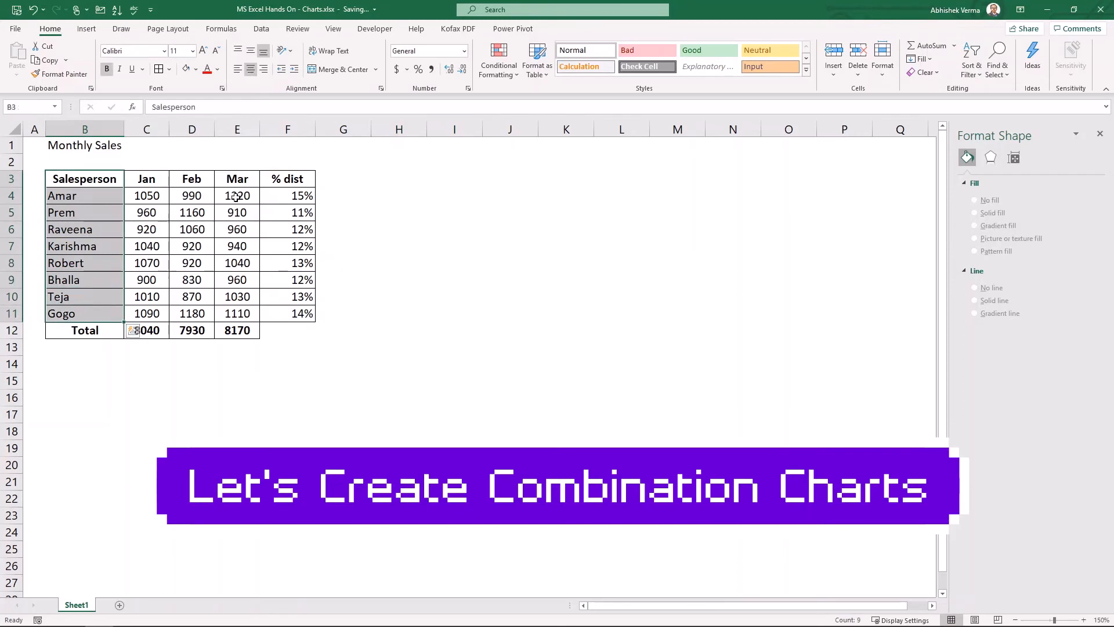
pyautogui.moveTo(237, 180); pyautogui.dragTo(299, 313)
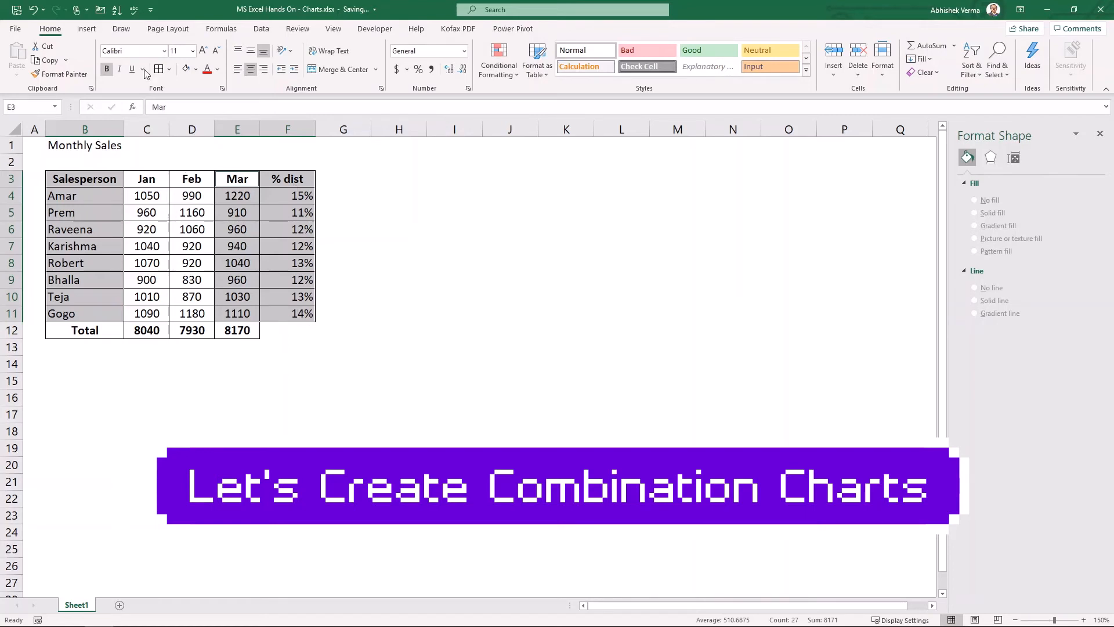
pyautogui.click(87, 29)
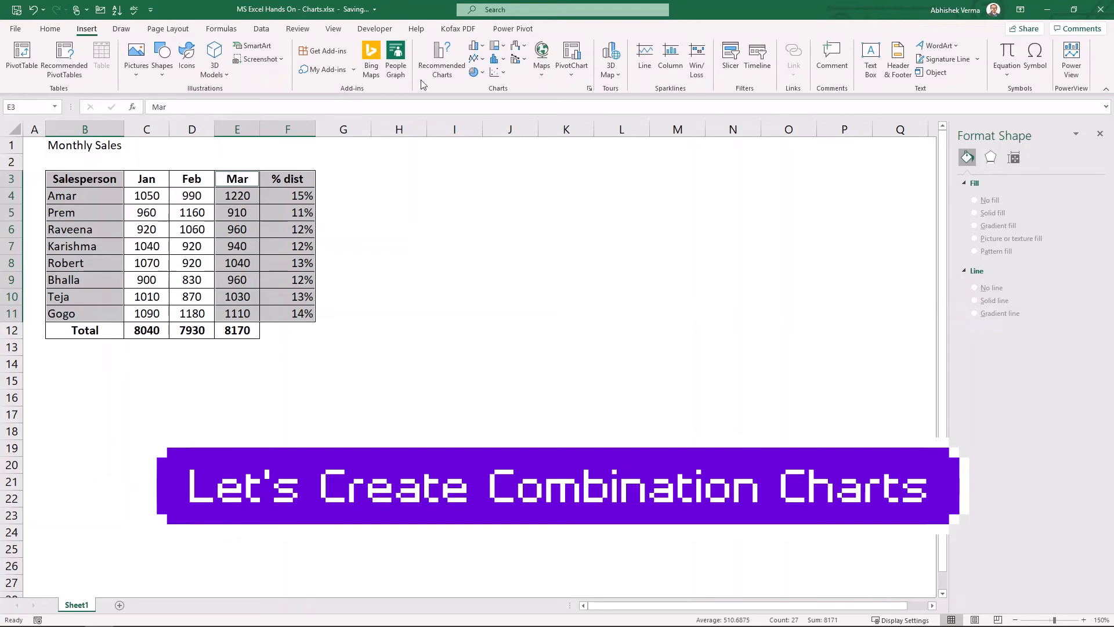
pyautogui.click(591, 88)
pyautogui.click(469, 168)
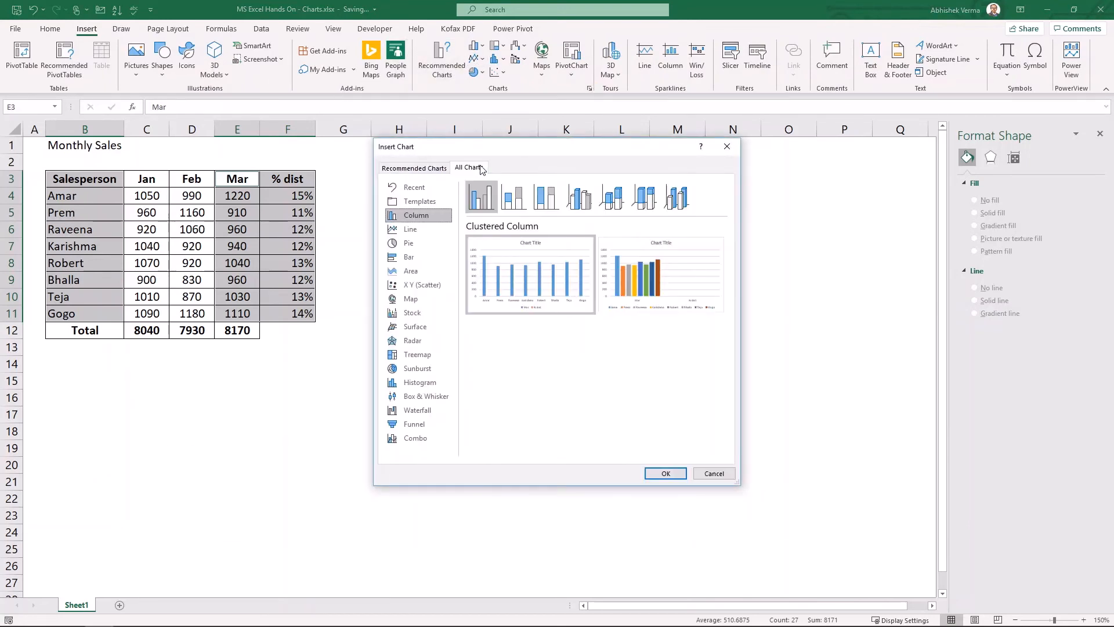
pyautogui.click(428, 438)
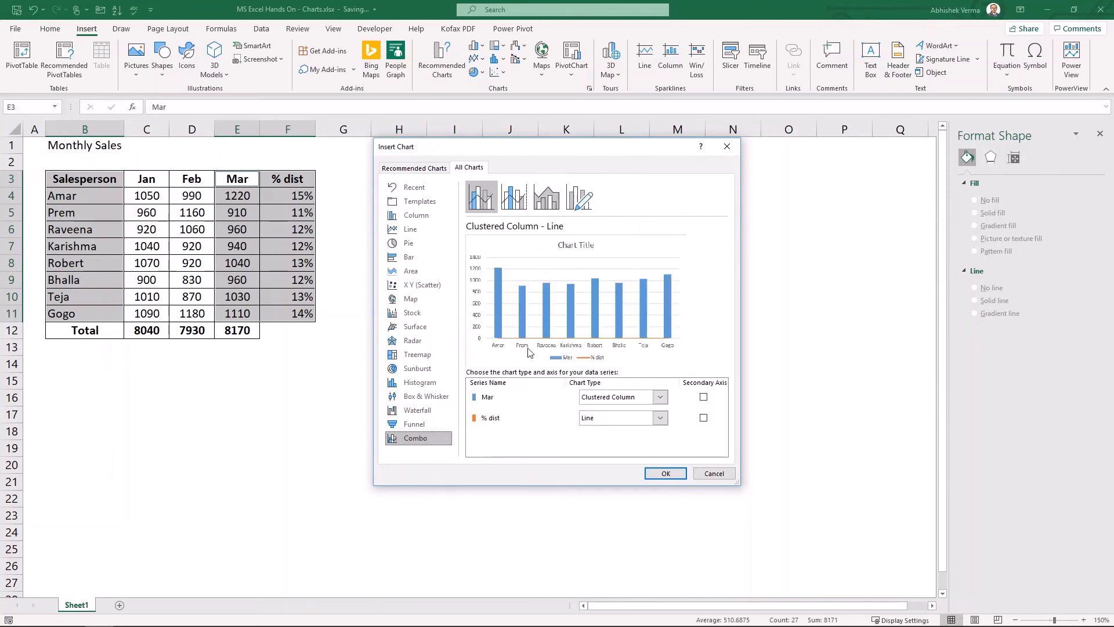
pyautogui.click(665, 473)
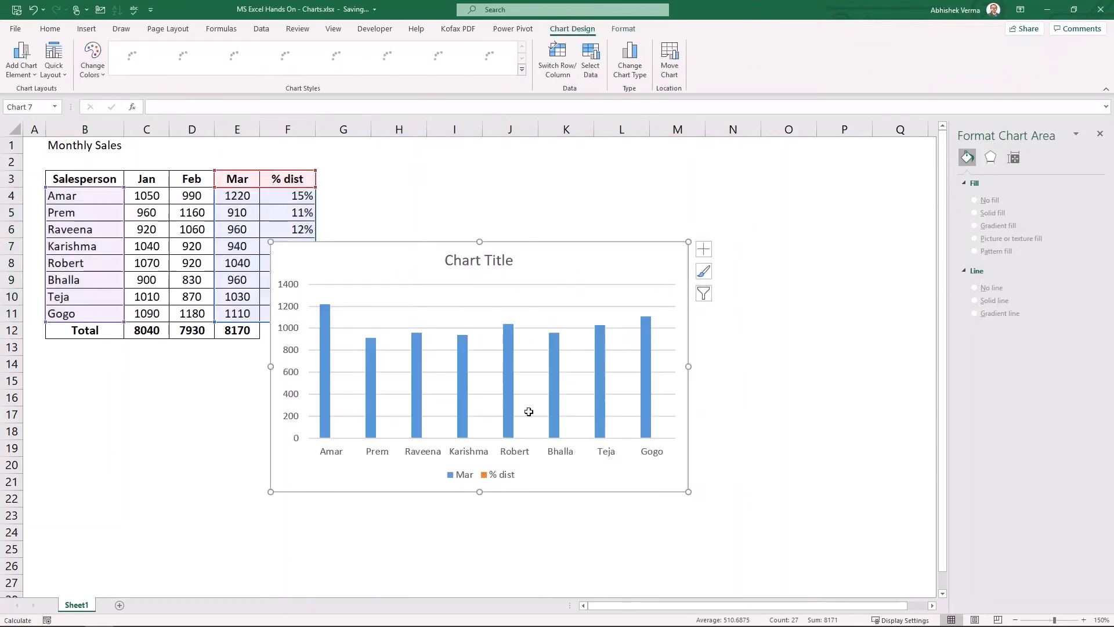
pyautogui.moveTo(533, 262); pyautogui.dragTo(614, 165)
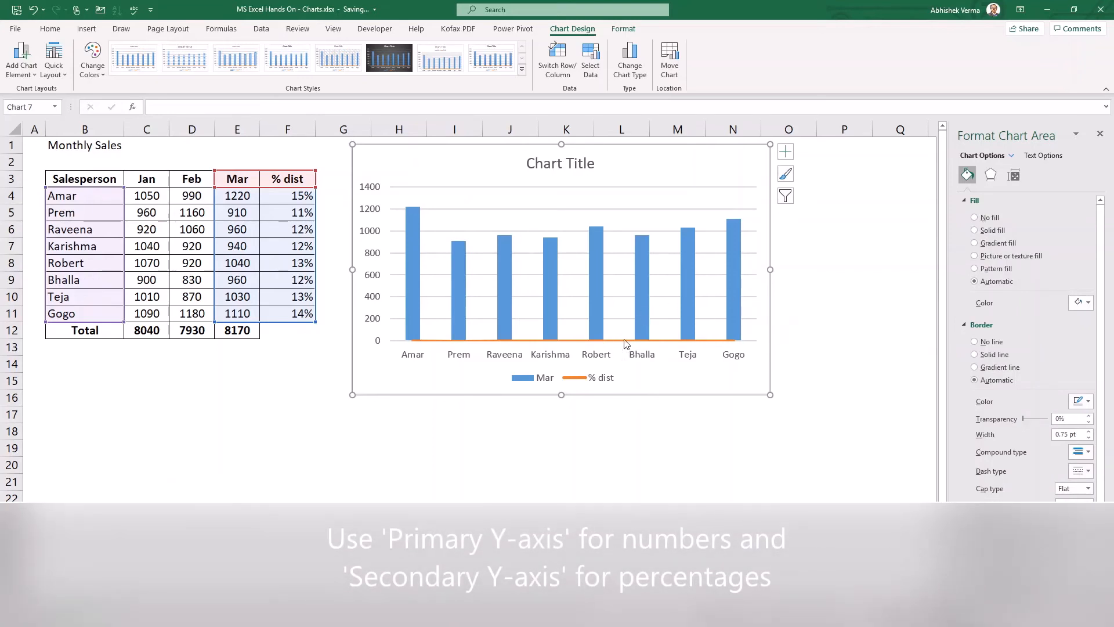
# Step: Plot the combo chart's % dist line on the secondary axis
pyautogui.click(622, 340)
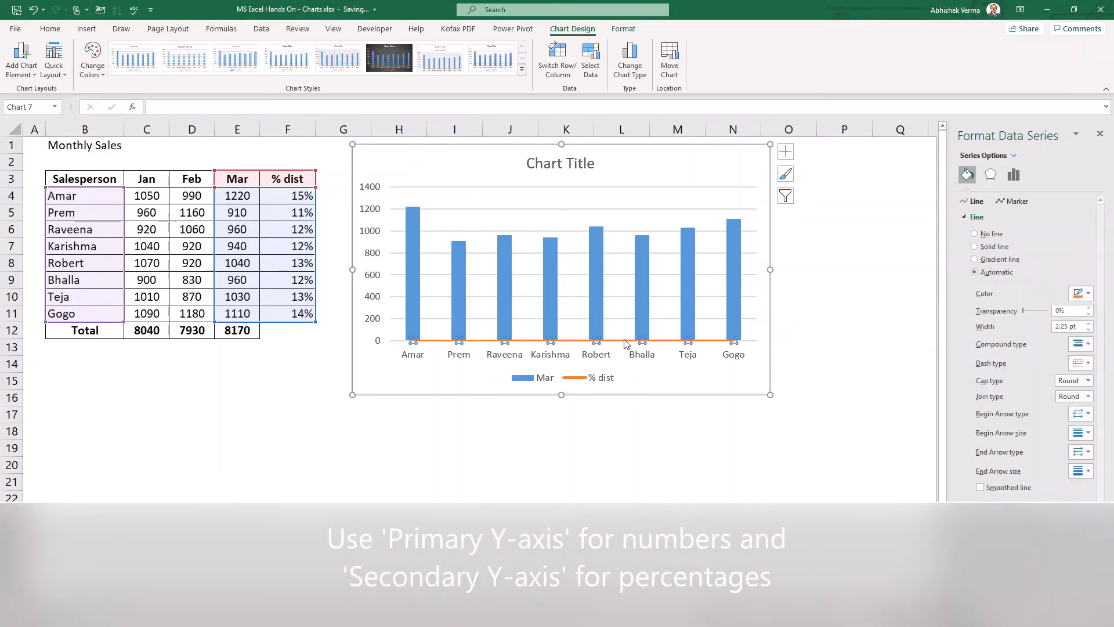
pyautogui.click(629, 81)
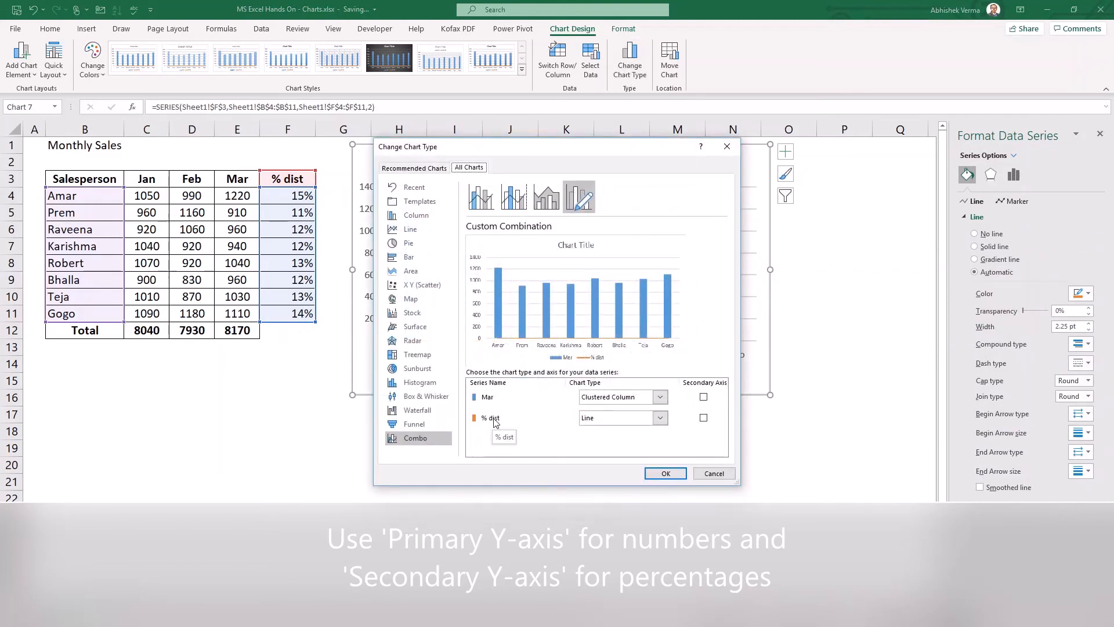
pyautogui.click(704, 418)
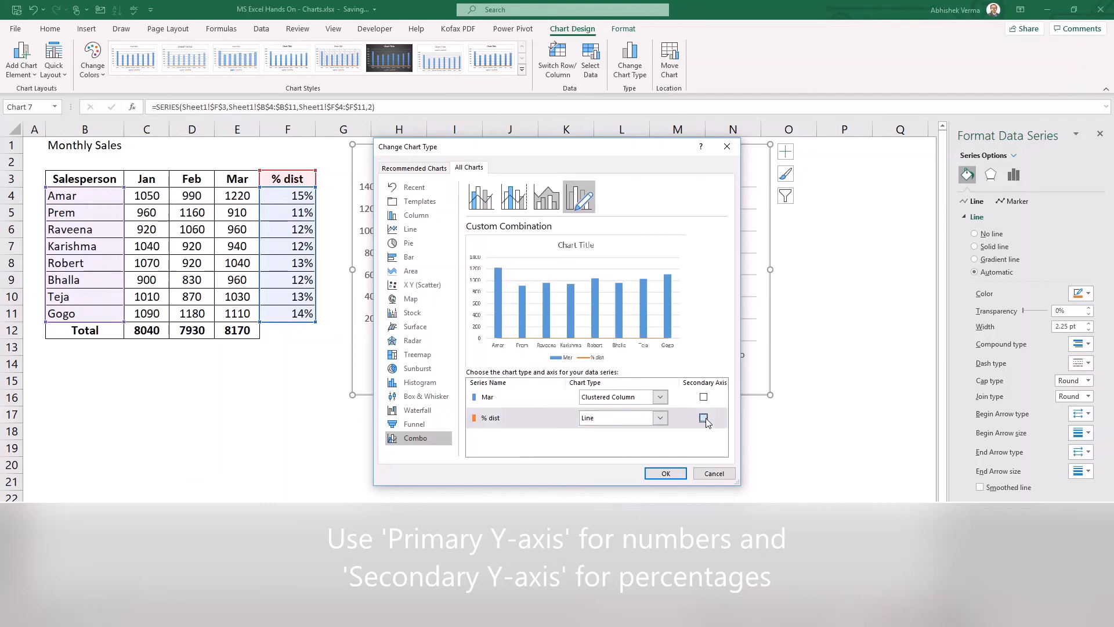
pyautogui.click(665, 473)
pyautogui.click(731, 452)
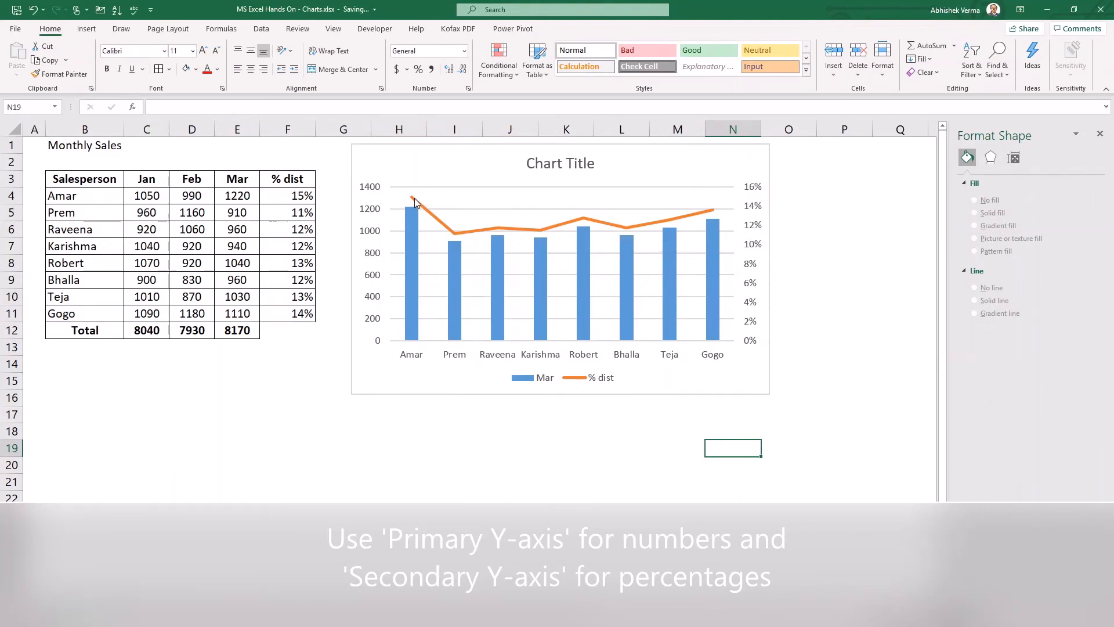
# Step: Compare the Mar columns and the % dist line against the chart's primary and secondary vertical axes
pyautogui.moveTo(412, 203)
pyautogui.moveTo(456, 242)
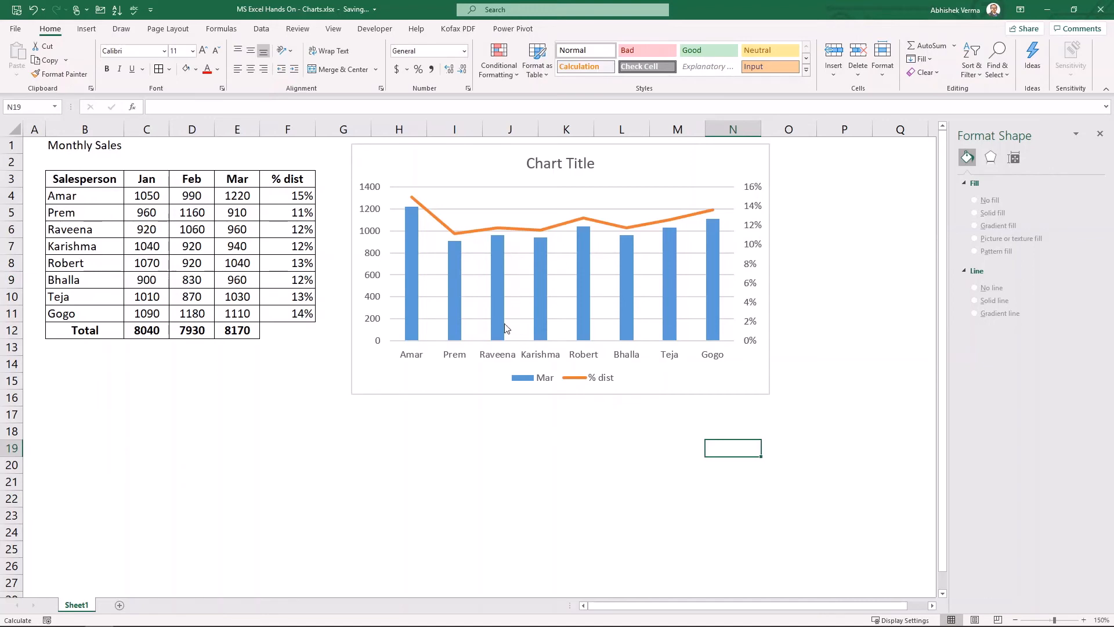
pyautogui.moveTo(585, 246)
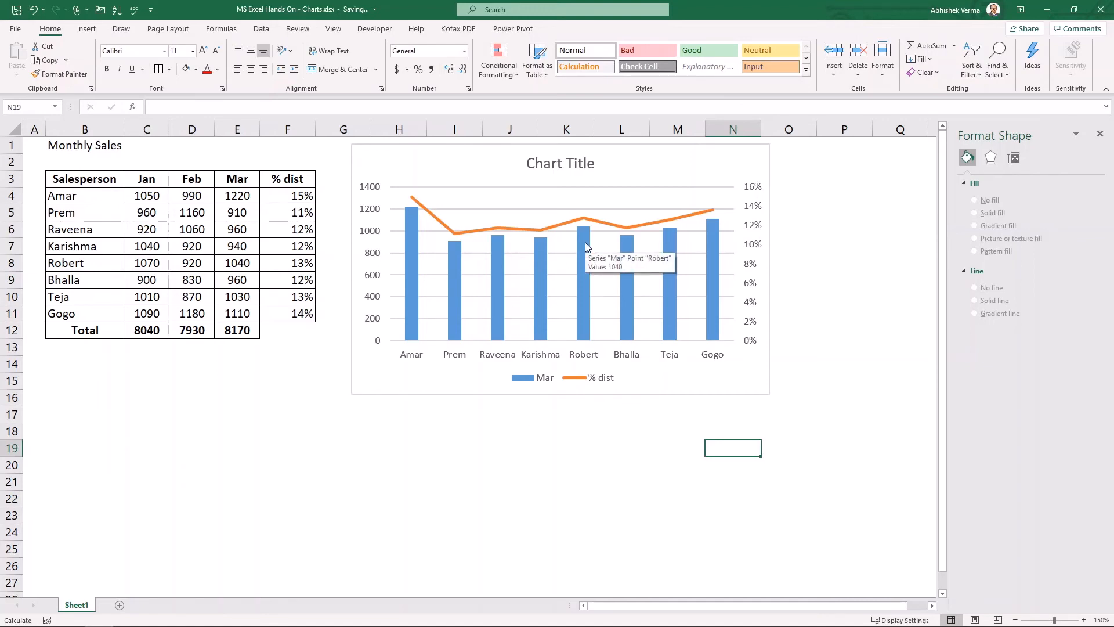
pyautogui.click(371, 232)
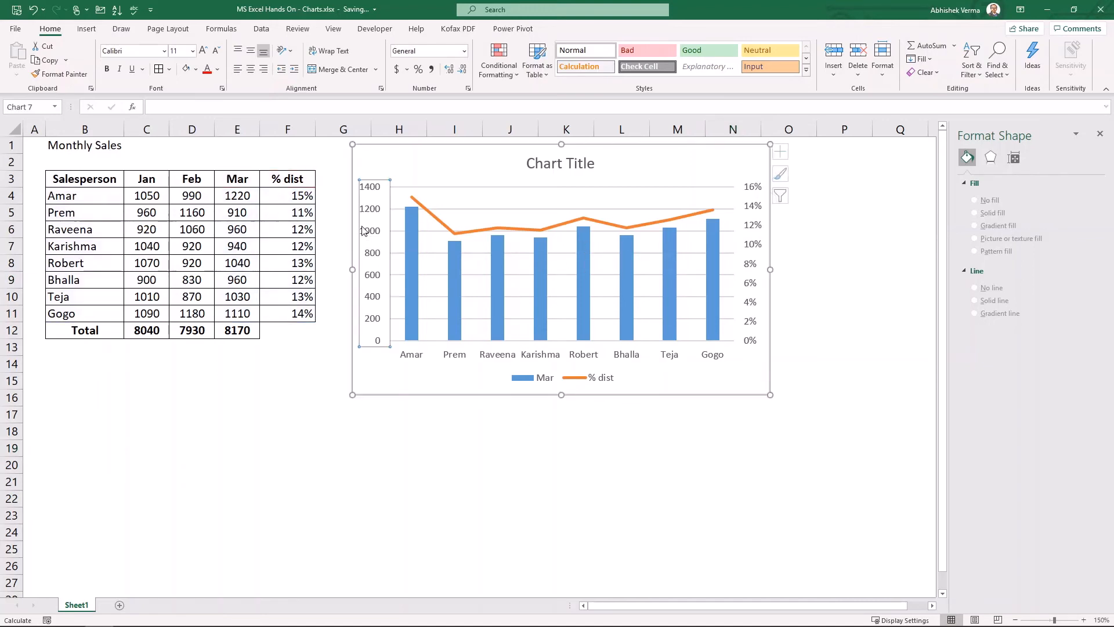
pyautogui.click(760, 259)
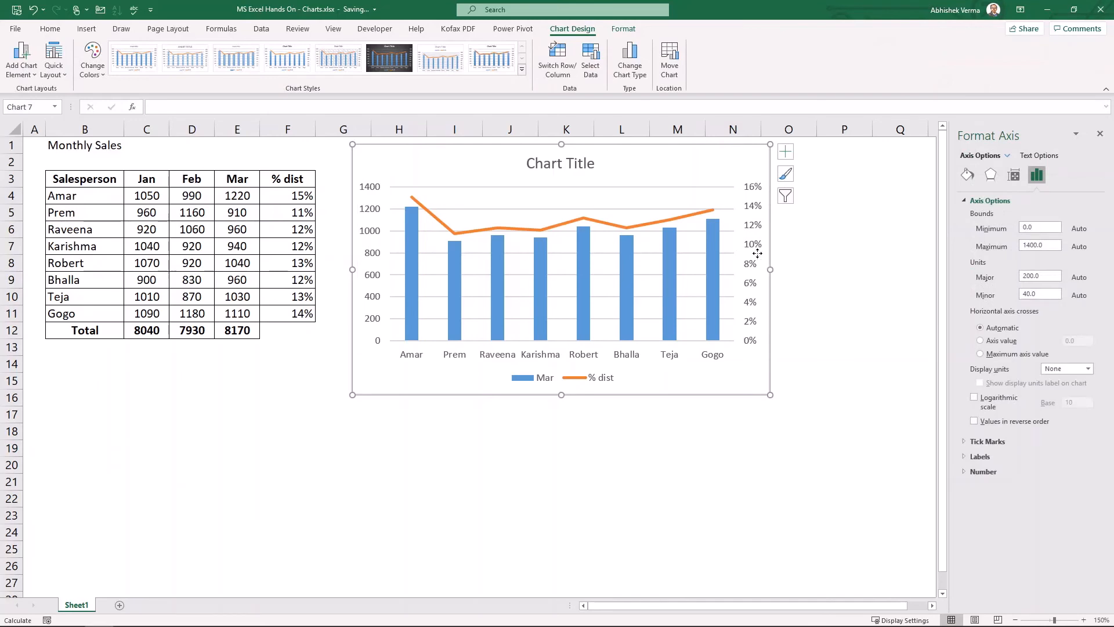
pyautogui.click(644, 402)
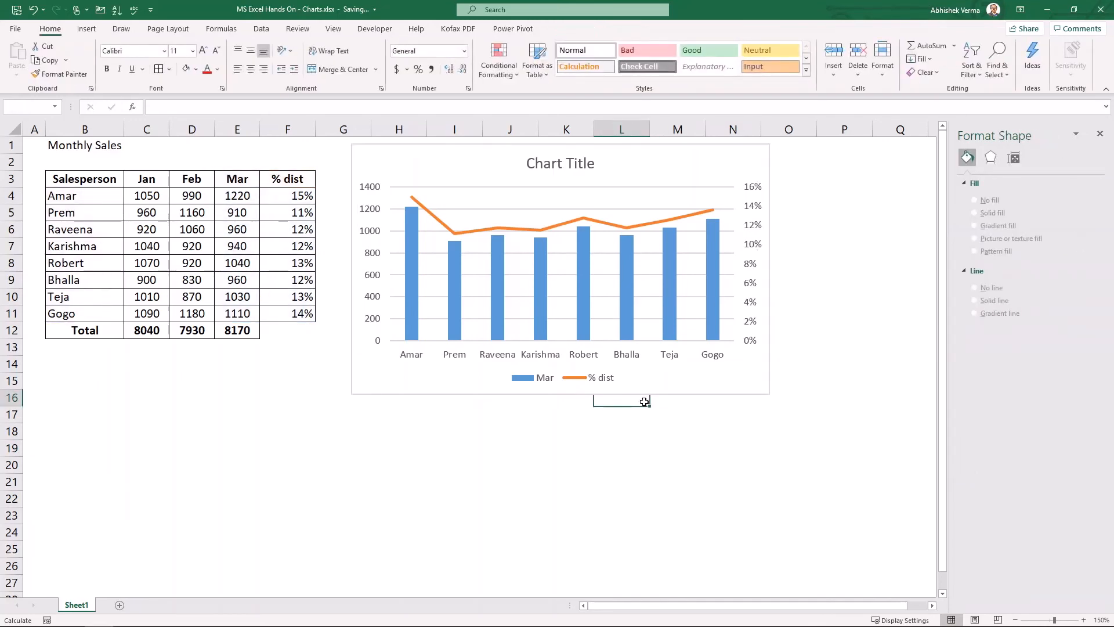
# Step: Change the combo chart's title to "Salesperson Sales Distribution"
pyautogui.click(571, 164)
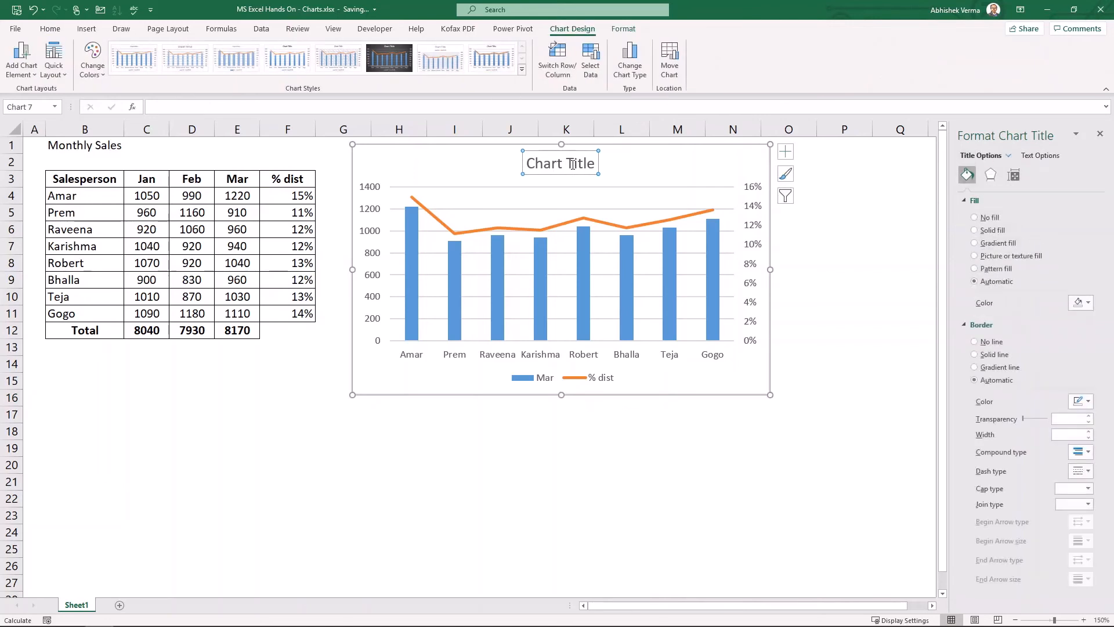
pyautogui.tripleClick(572, 166)
pyautogui.write('S')
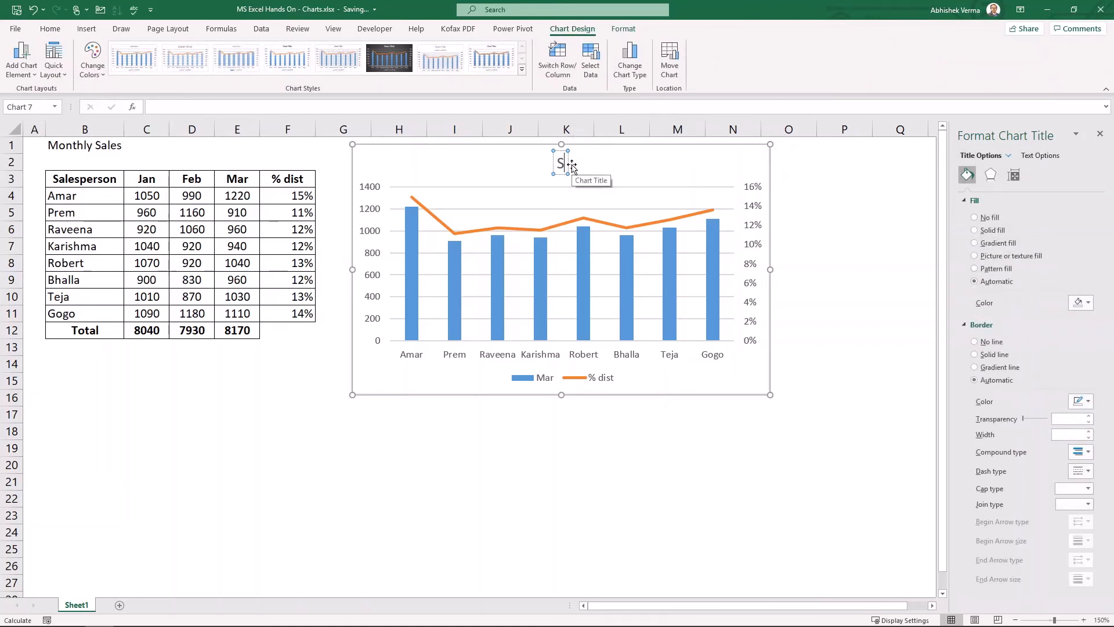
pyautogui.write('alesperso')
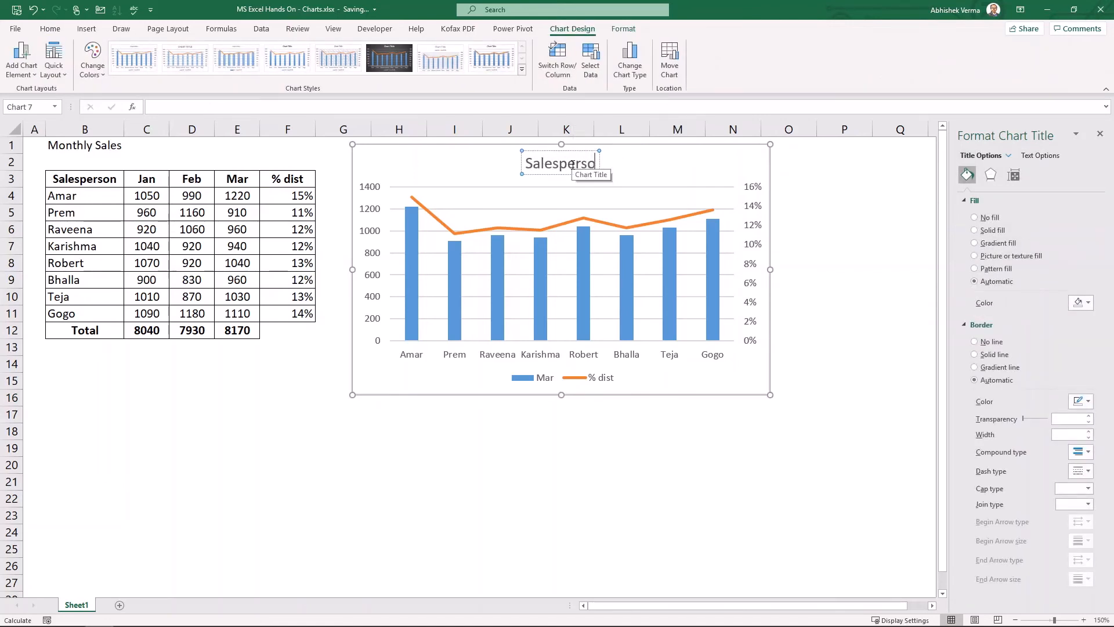
pyautogui.write('n Sales')
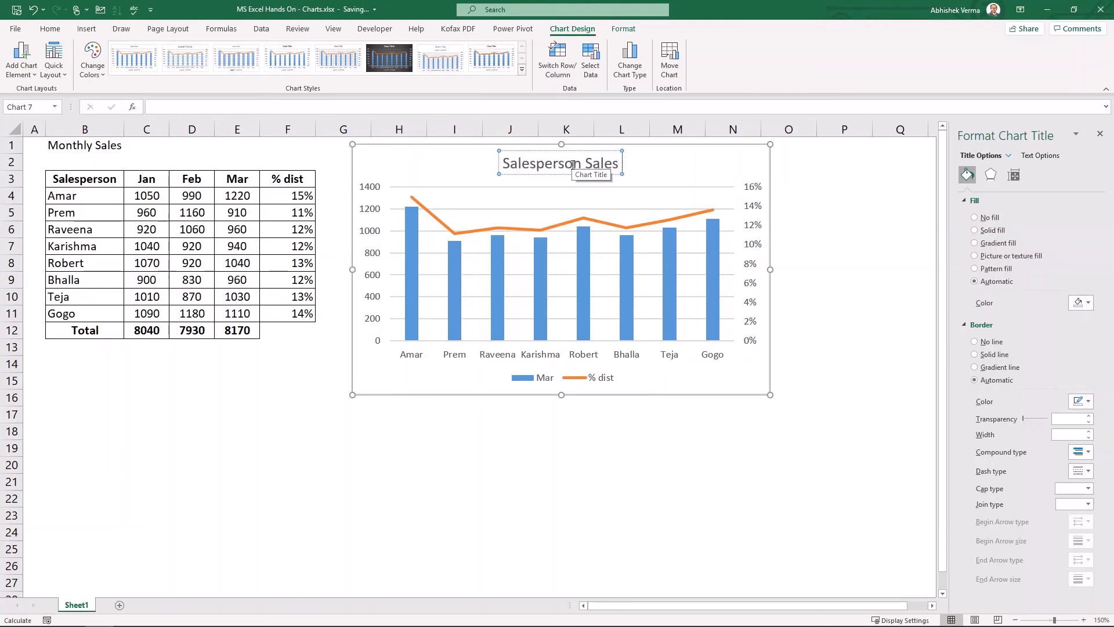
pyautogui.write(' Distributi')
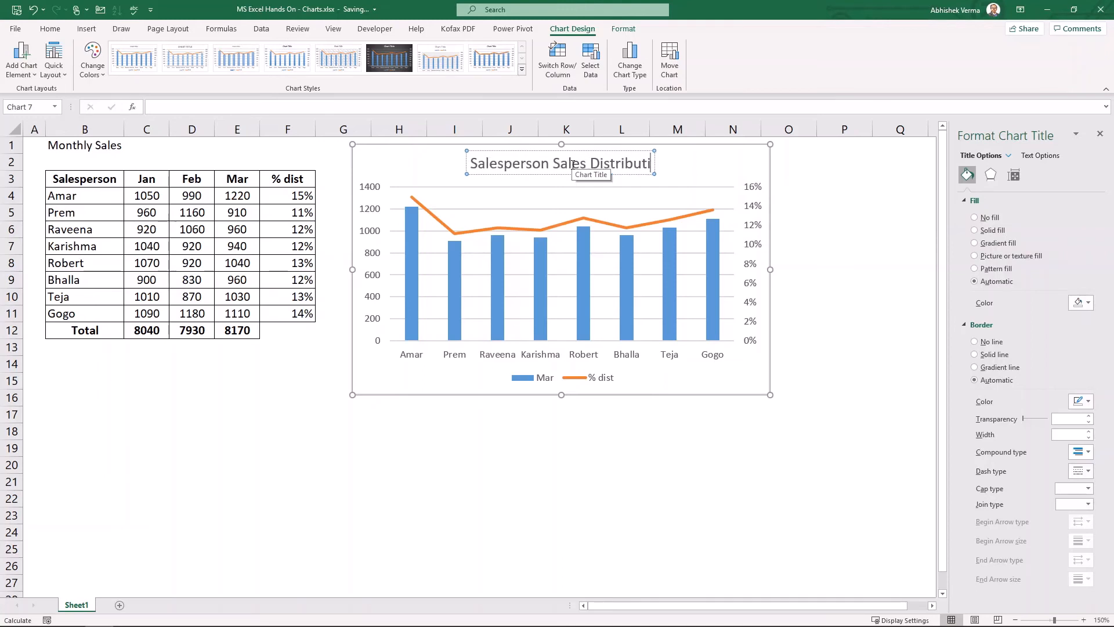
pyautogui.write('on')
pyautogui.click(468, 432)
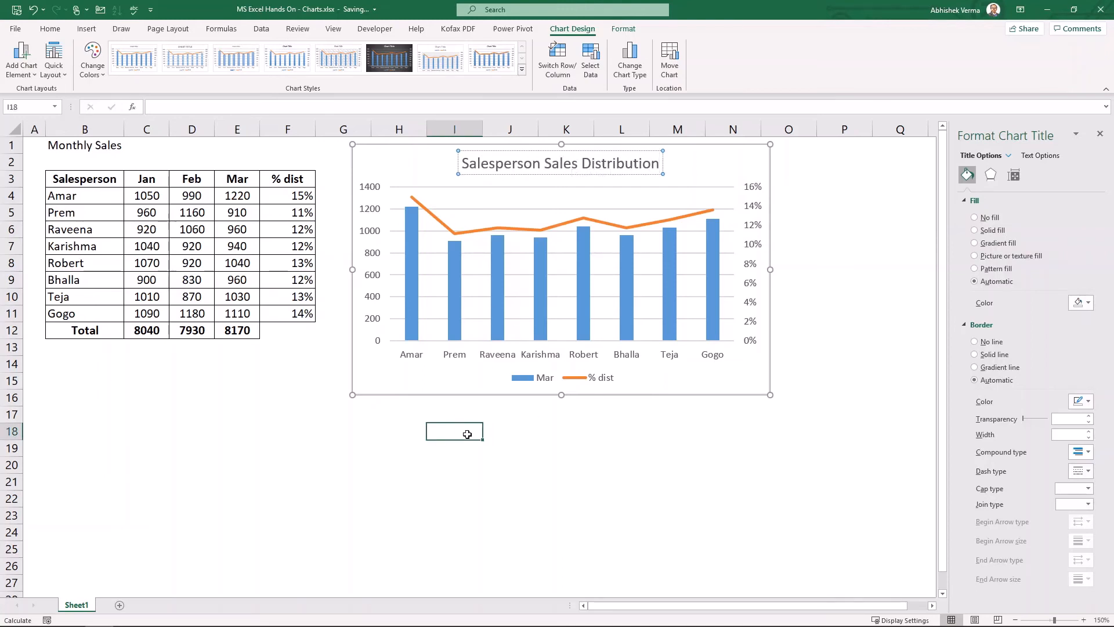
# Step: Give the % dist line built-in diamond markers with a size of 8
pyautogui.click(502, 270)
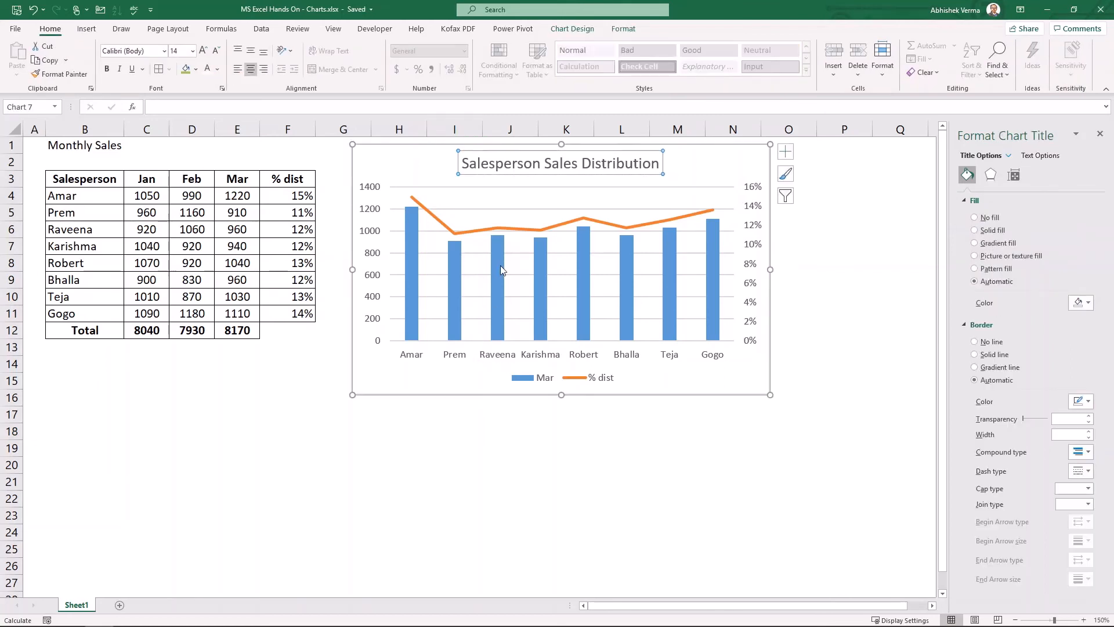
pyautogui.click(509, 229)
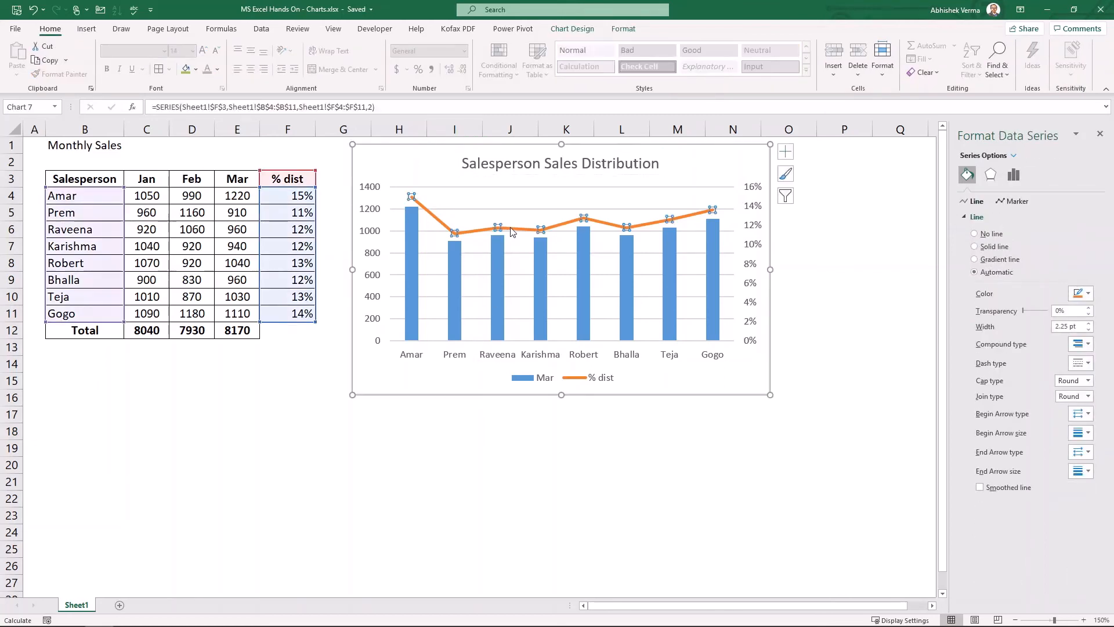
pyautogui.click(1018, 202)
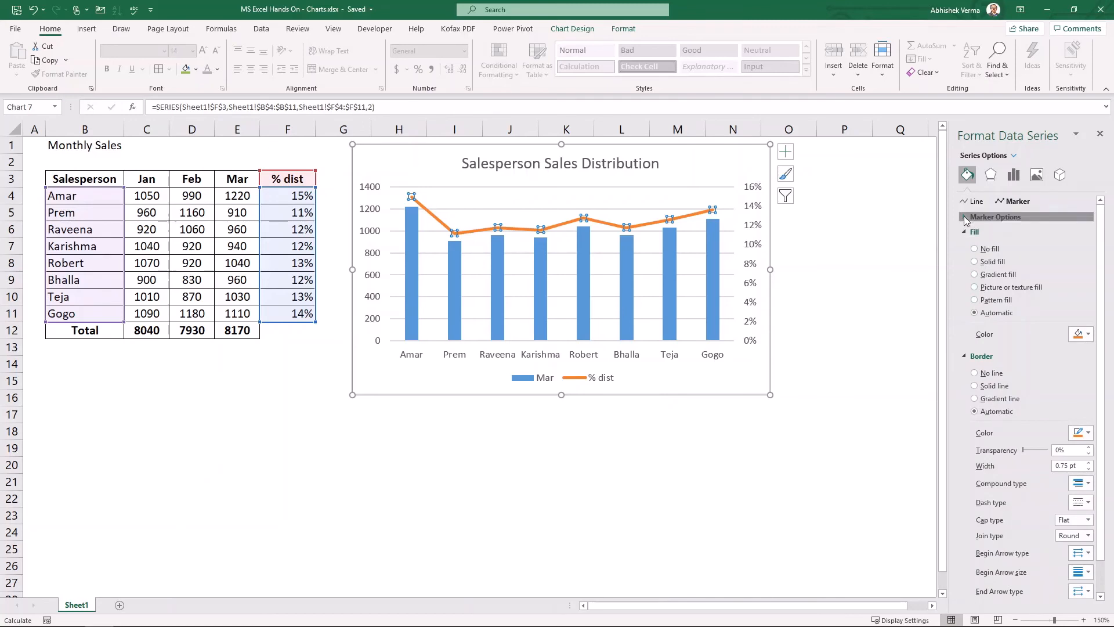
pyautogui.click(987, 217)
pyautogui.click(977, 259)
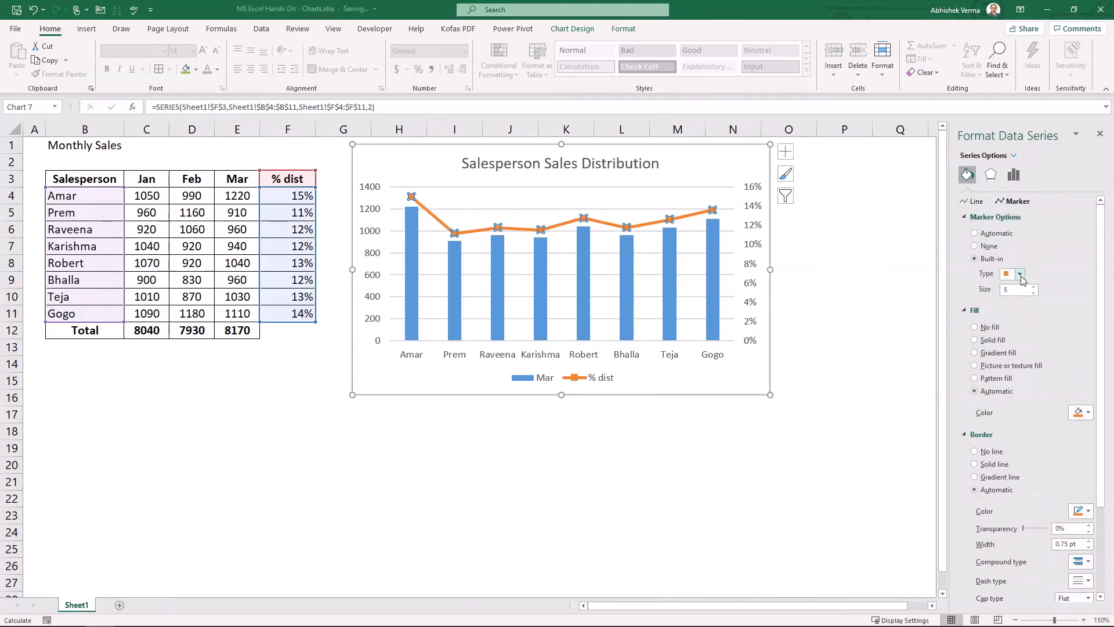
pyautogui.click(1020, 274)
pyautogui.click(1014, 299)
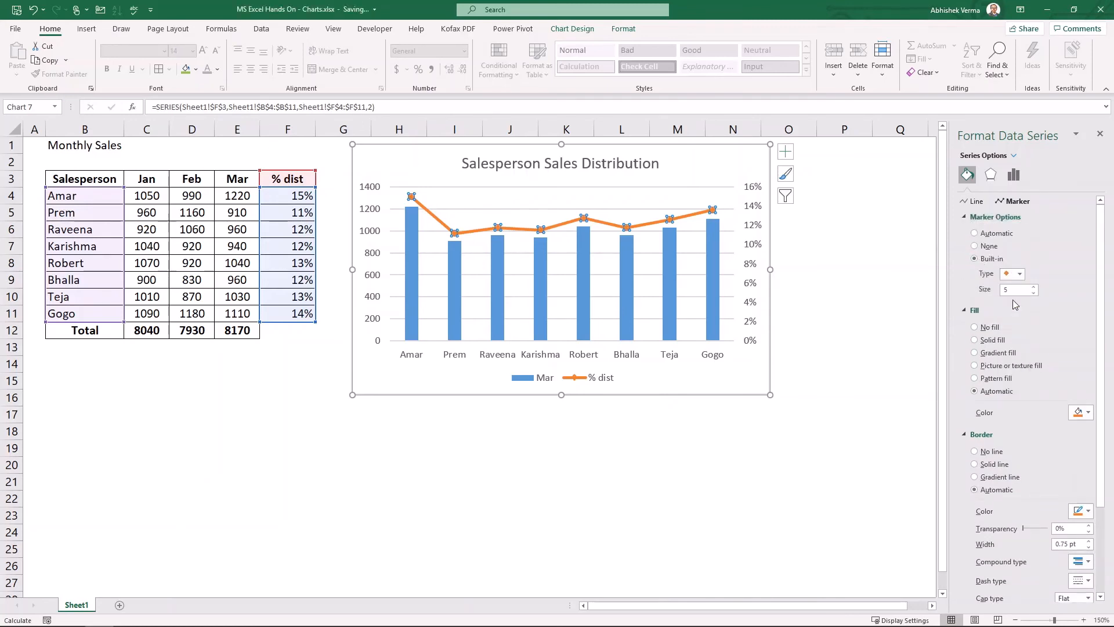
pyautogui.click(1033, 286)
pyautogui.click(1032, 286)
pyautogui.click(1033, 286)
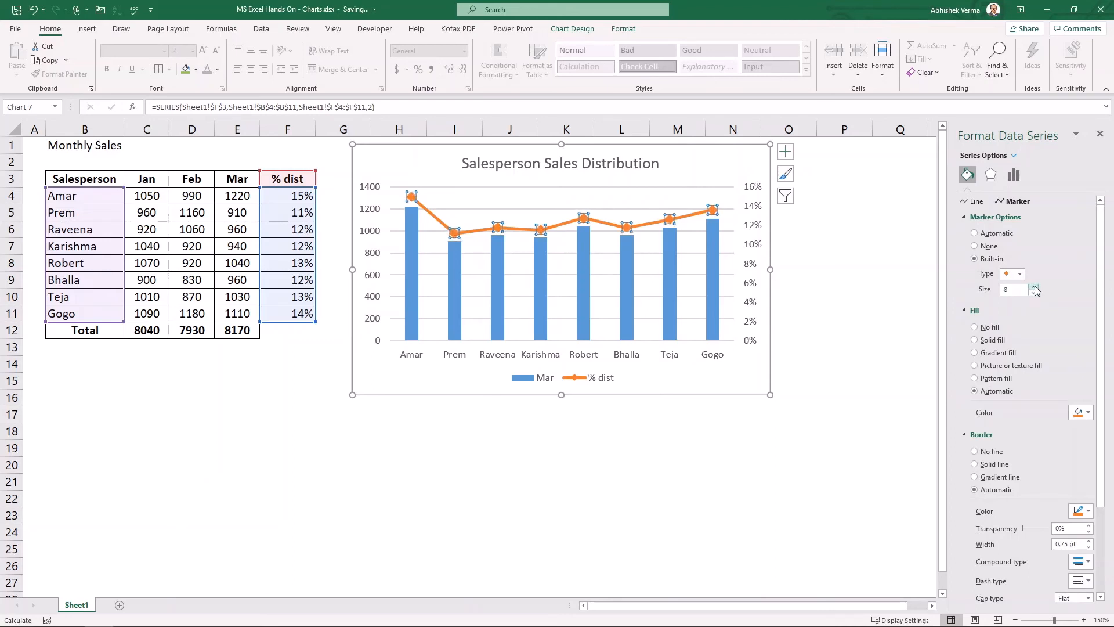
# Step: Set the % dist series to no line so that only its markers are drawn
pyautogui.click(975, 202)
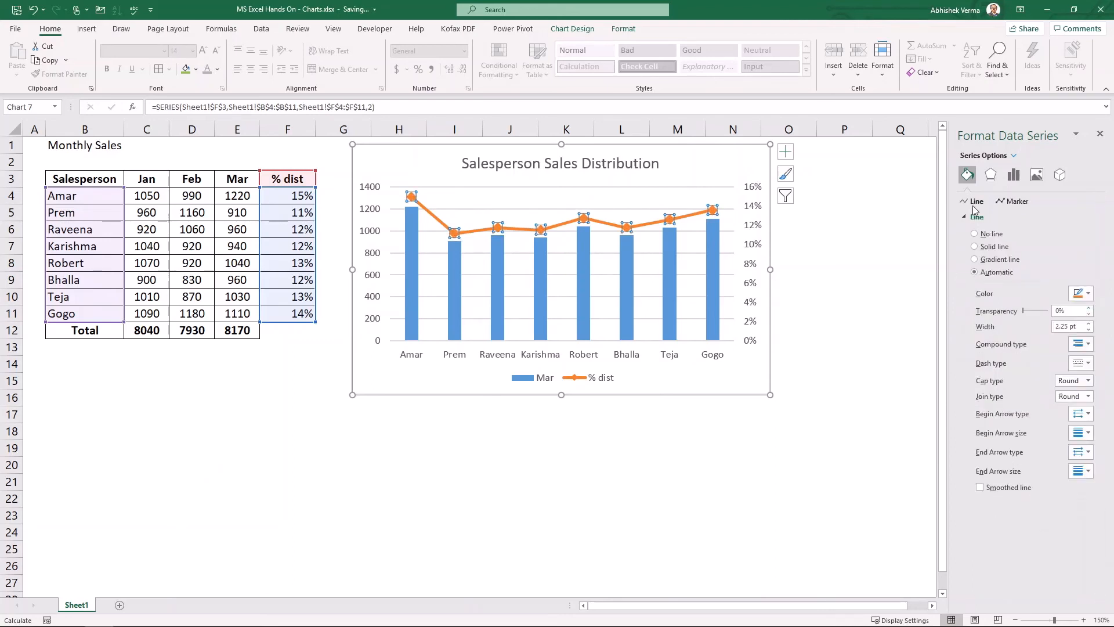
pyautogui.click(974, 233)
pyautogui.click(846, 278)
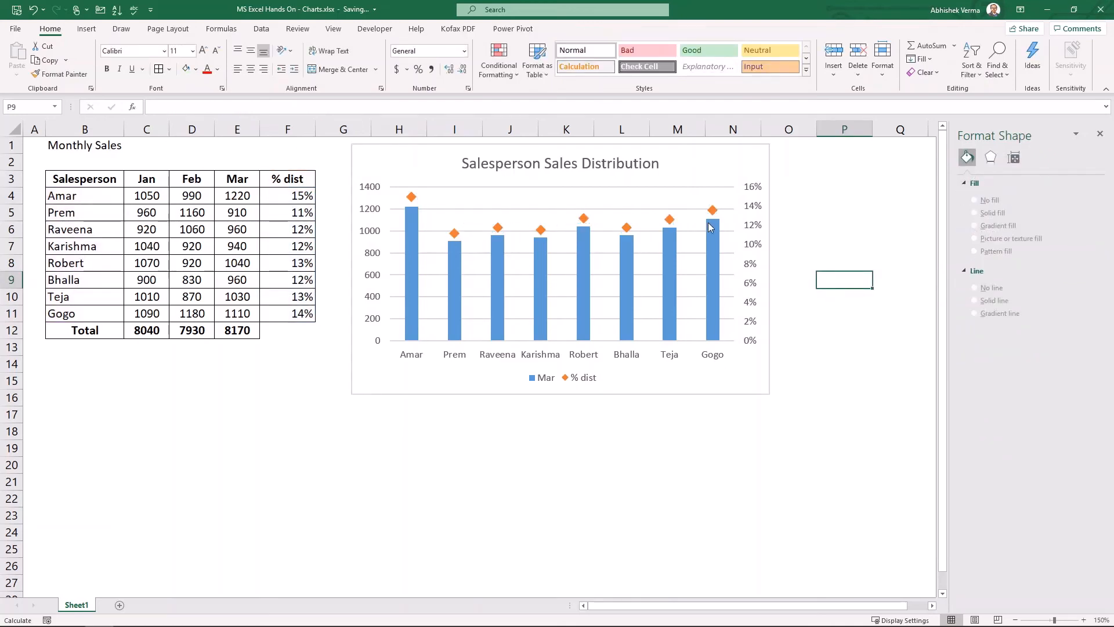
# Step: Add data labels to the % dist markers
pyautogui.click(670, 220)
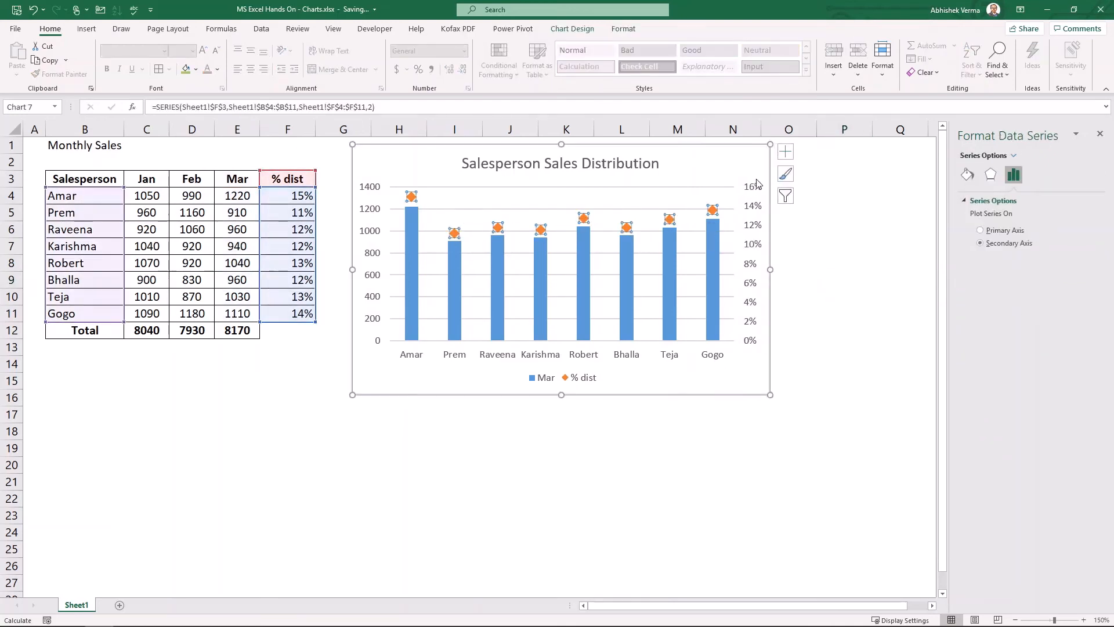
pyautogui.click(788, 155)
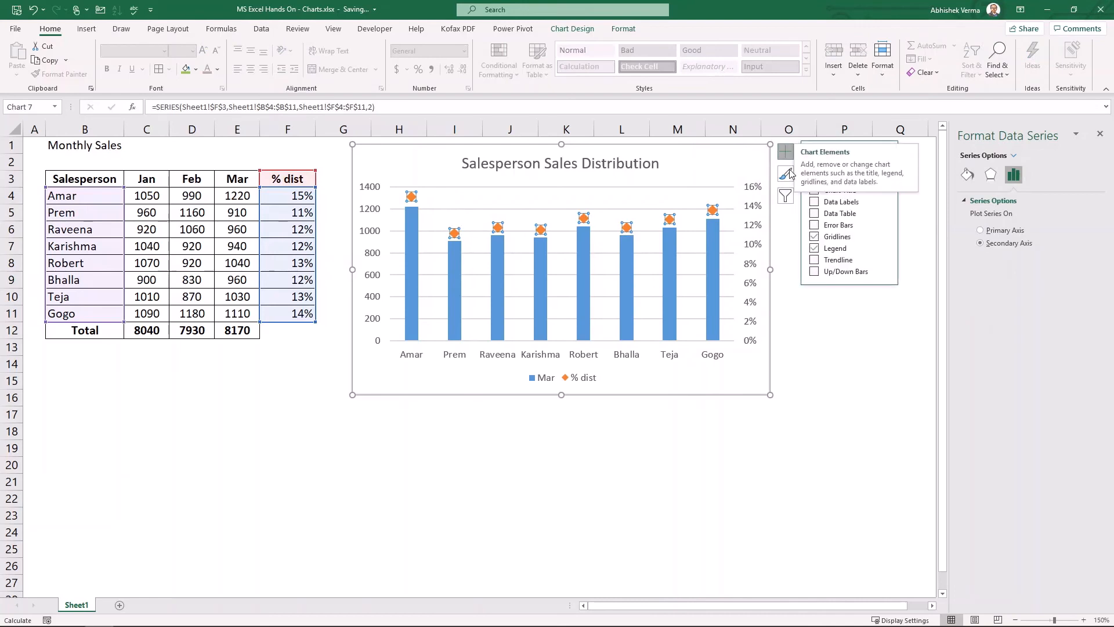
pyautogui.click(888, 215)
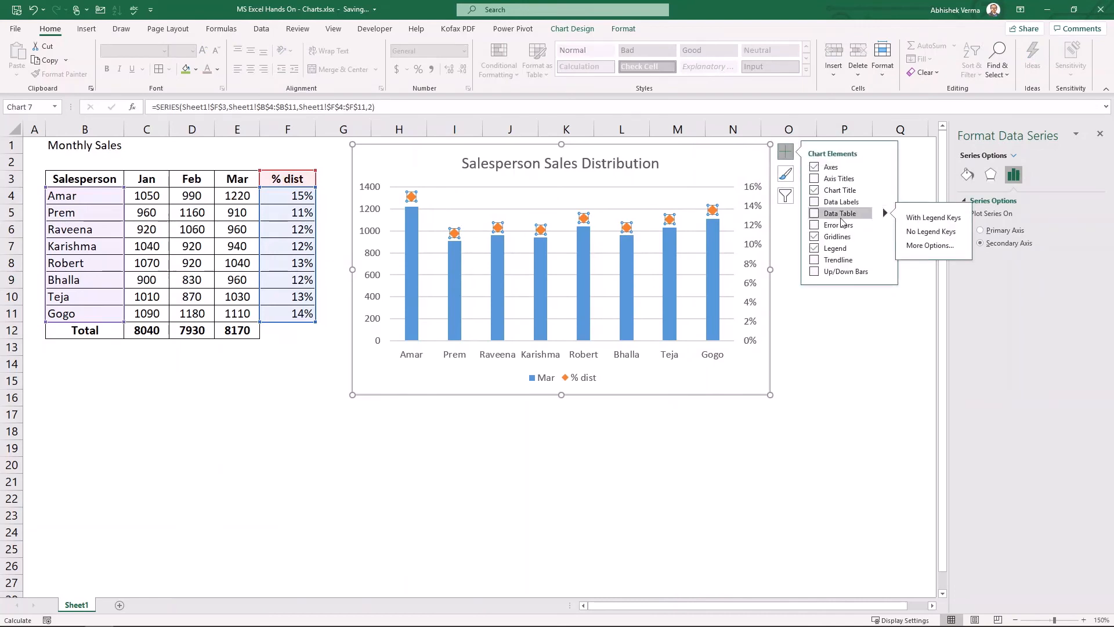
pyautogui.click(815, 202)
pyautogui.click(811, 283)
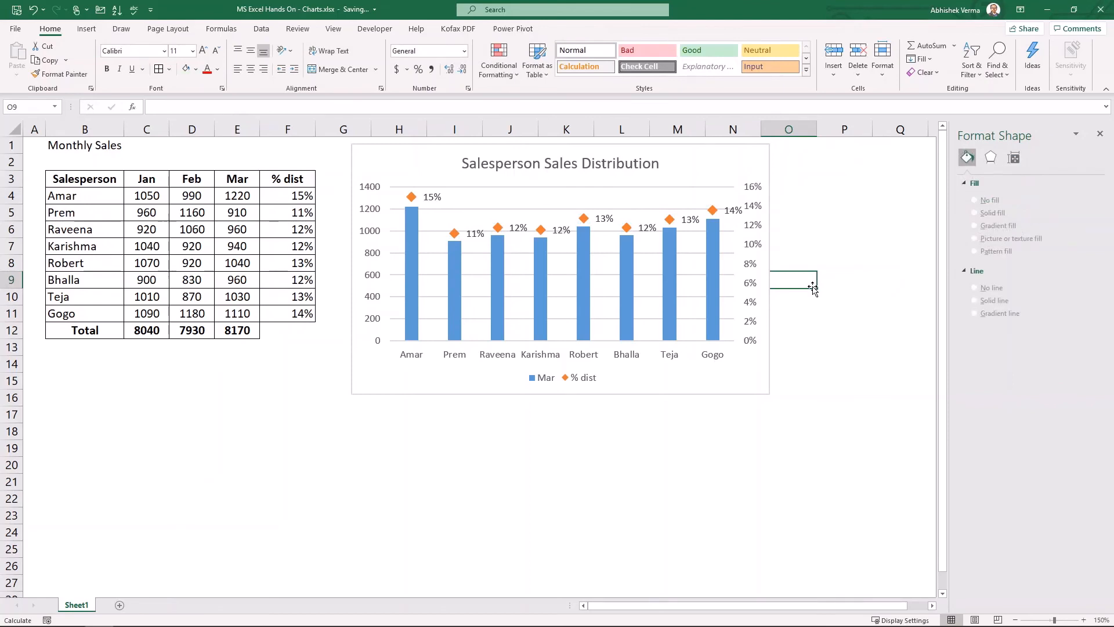
# Step: Delete the major horizontal gridlines from the combo chart
pyautogui.click(700, 232)
pyautogui.press('Delete')
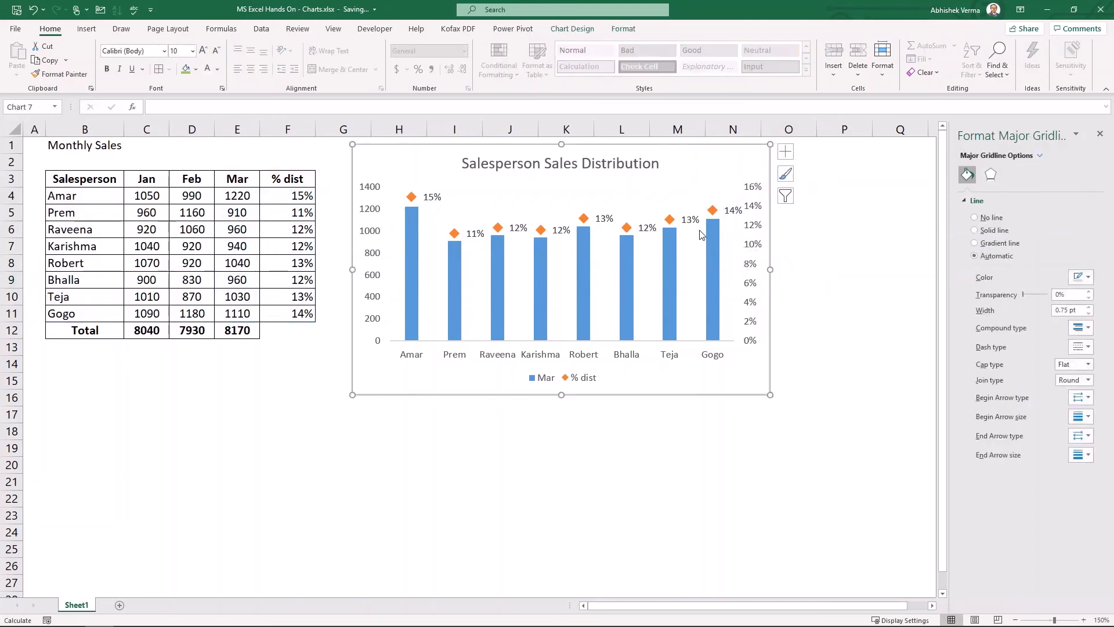
# Step: Add data labels to the Mar columns and position them at Inside Base
pyautogui.click(602, 410)
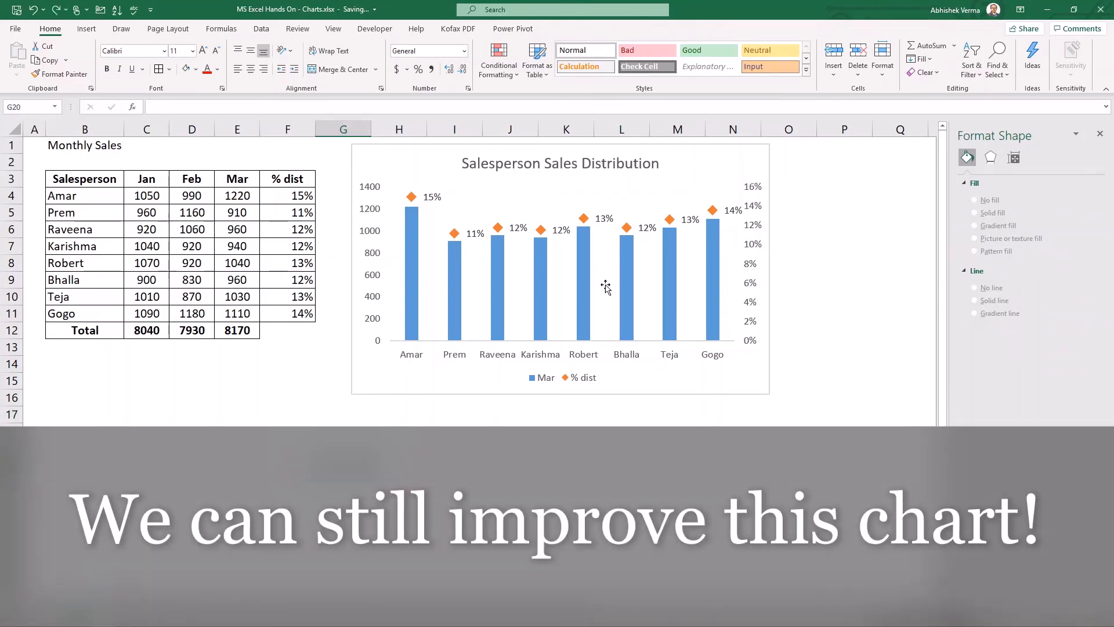
pyautogui.click(467, 376)
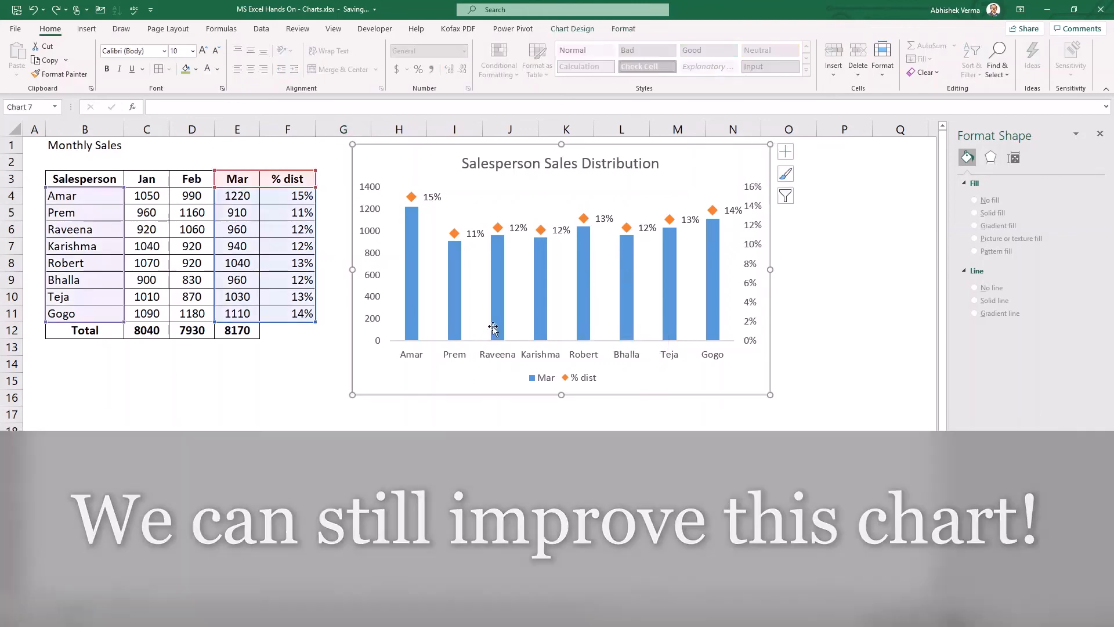
pyautogui.click(499, 308)
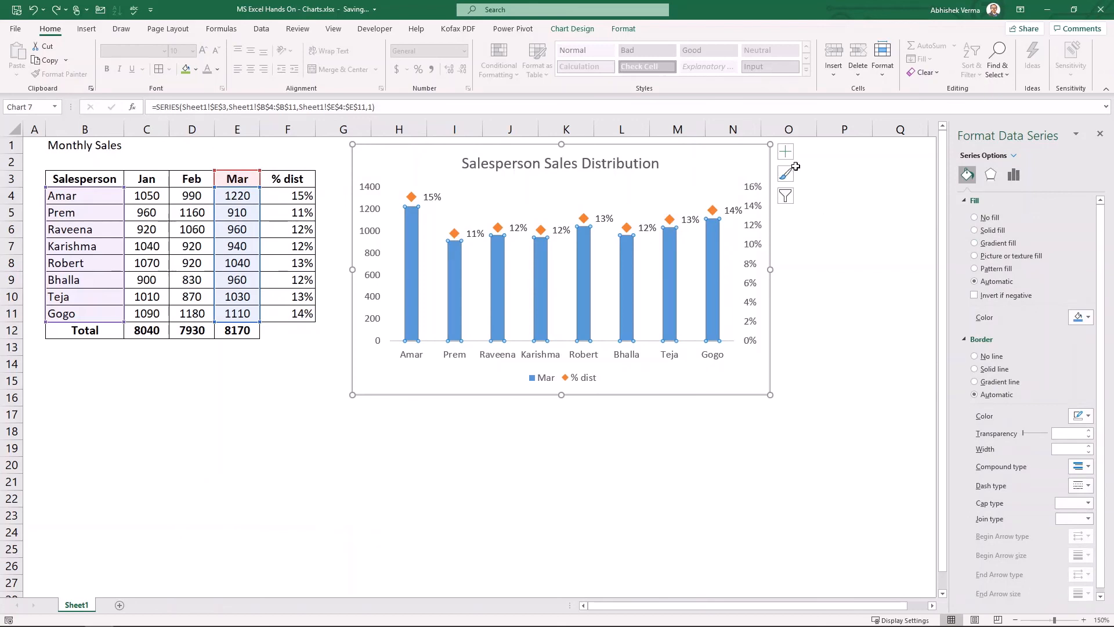
pyautogui.click(785, 151)
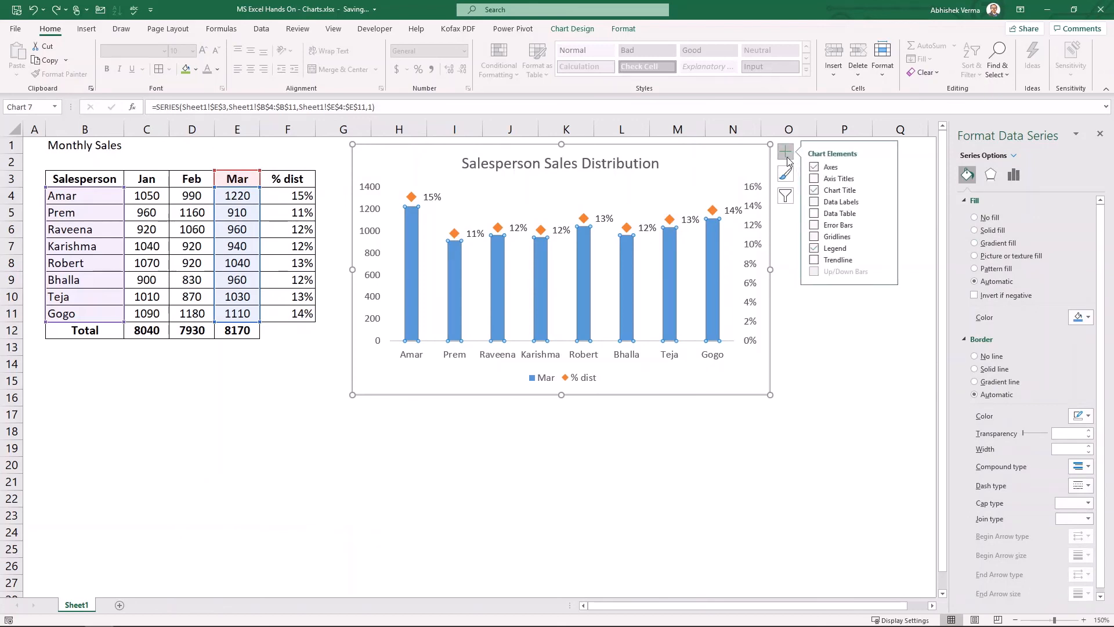
pyautogui.click(814, 202)
pyautogui.click(884, 201)
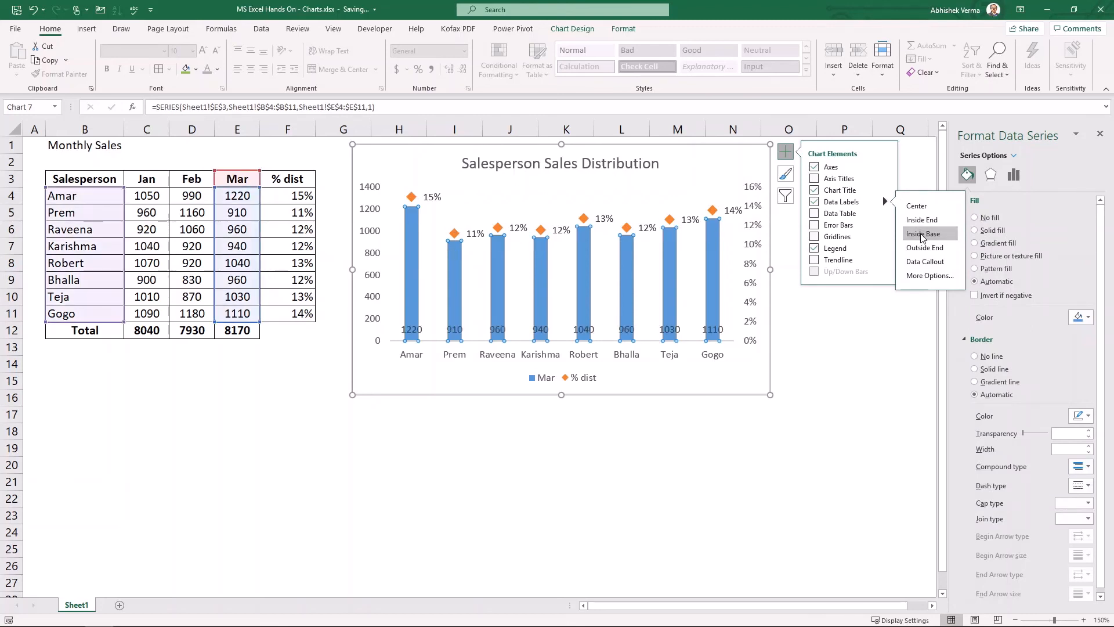
pyautogui.click(921, 235)
pyautogui.click(754, 373)
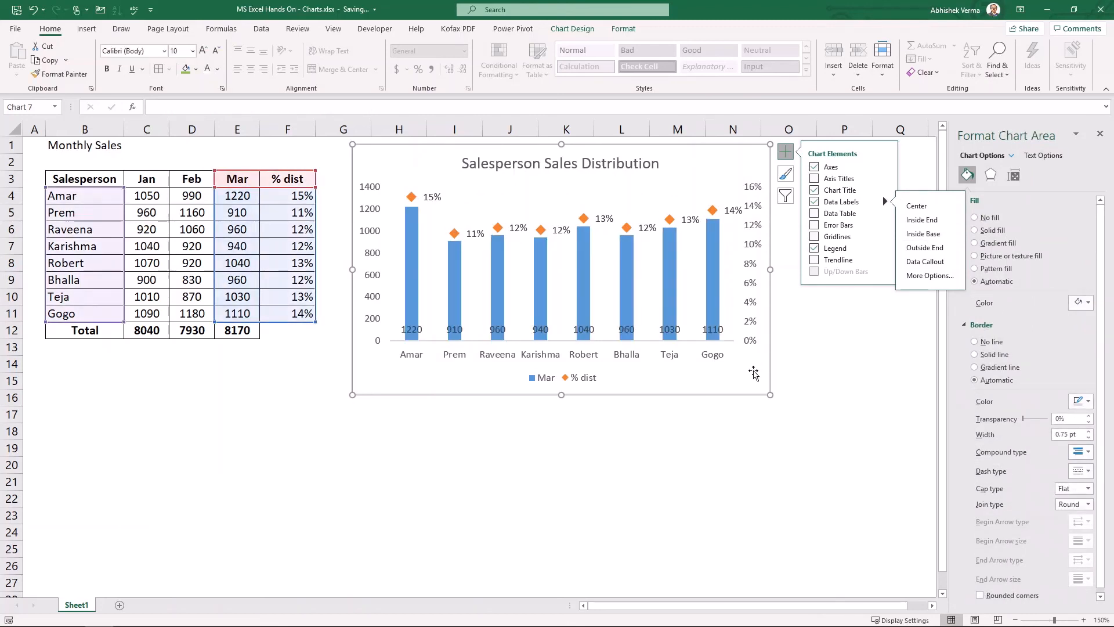
# Step: Widen the Mar columns by setting the series gap width to 66%
pyautogui.click(715, 302)
pyautogui.click(1014, 174)
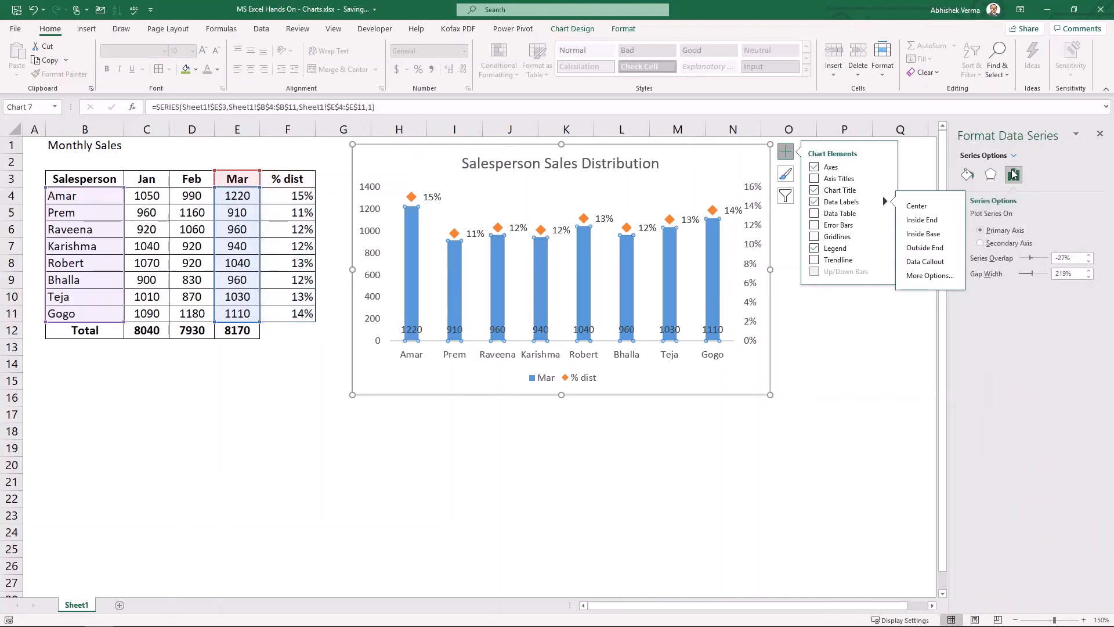
pyautogui.moveTo(1033, 274); pyautogui.dragTo(1025, 273)
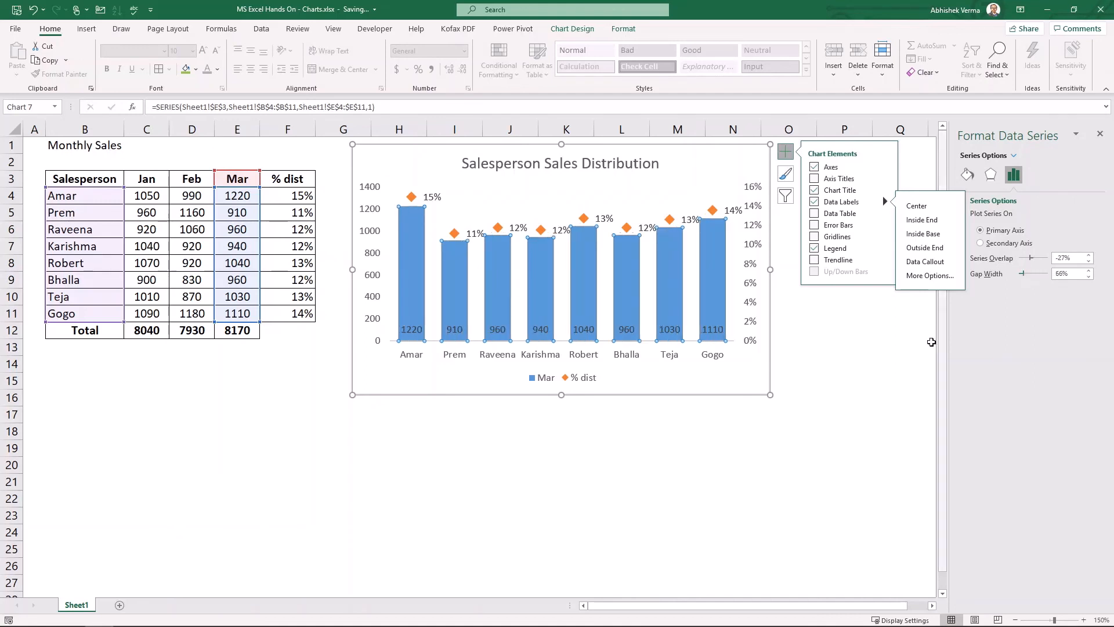
pyautogui.click(931, 347)
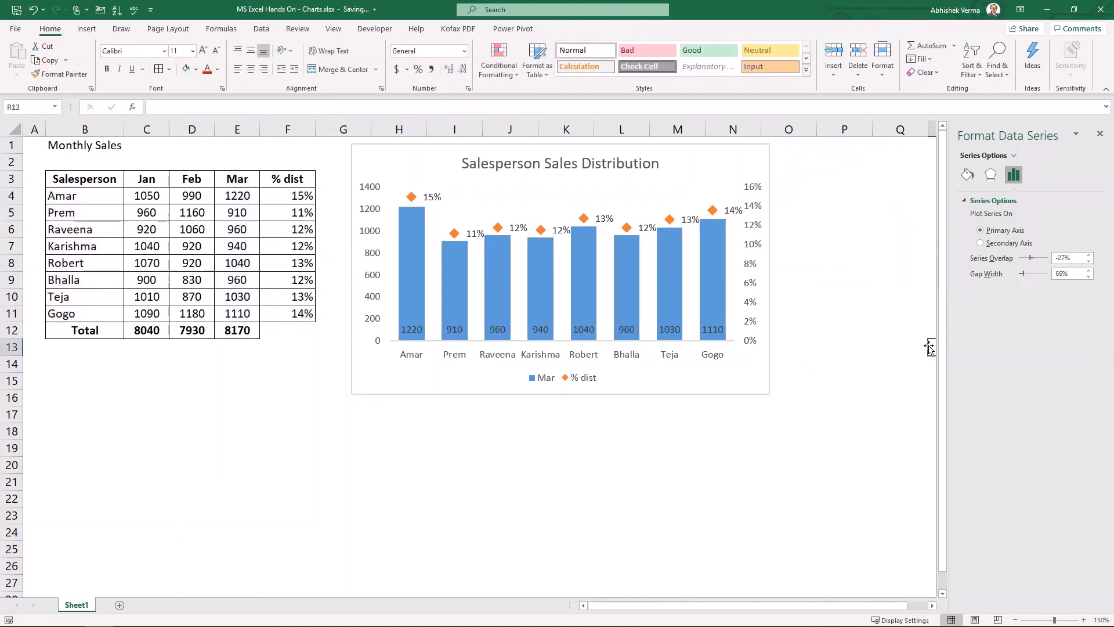
# Step: Hide the primary vertical axis values by setting their label position to None
pyautogui.click(376, 275)
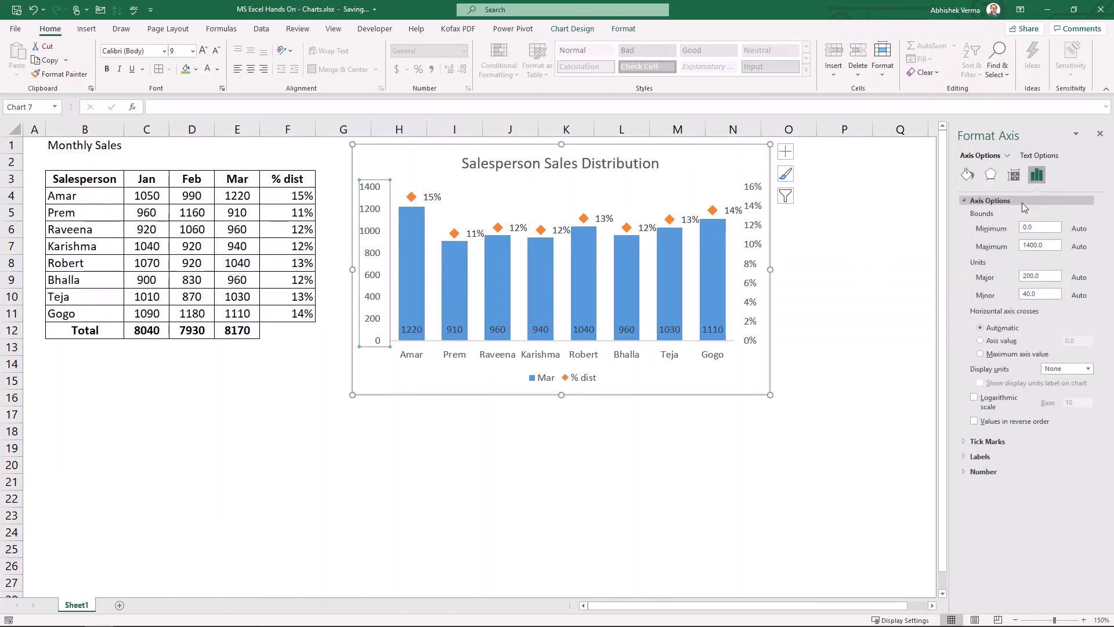
pyautogui.click(967, 456)
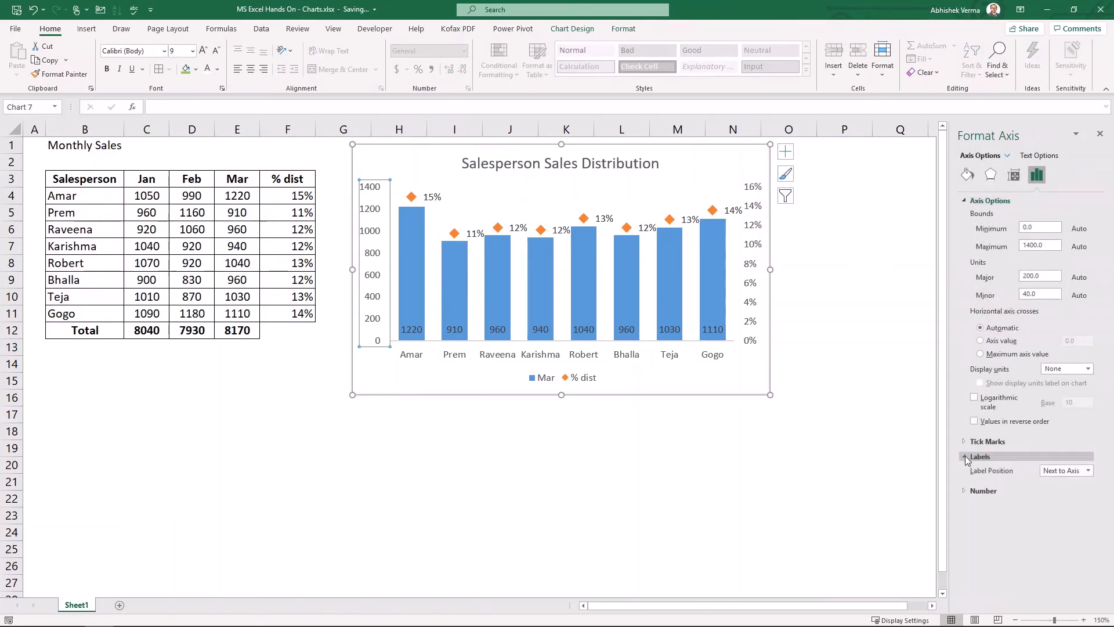
pyautogui.click(1088, 471)
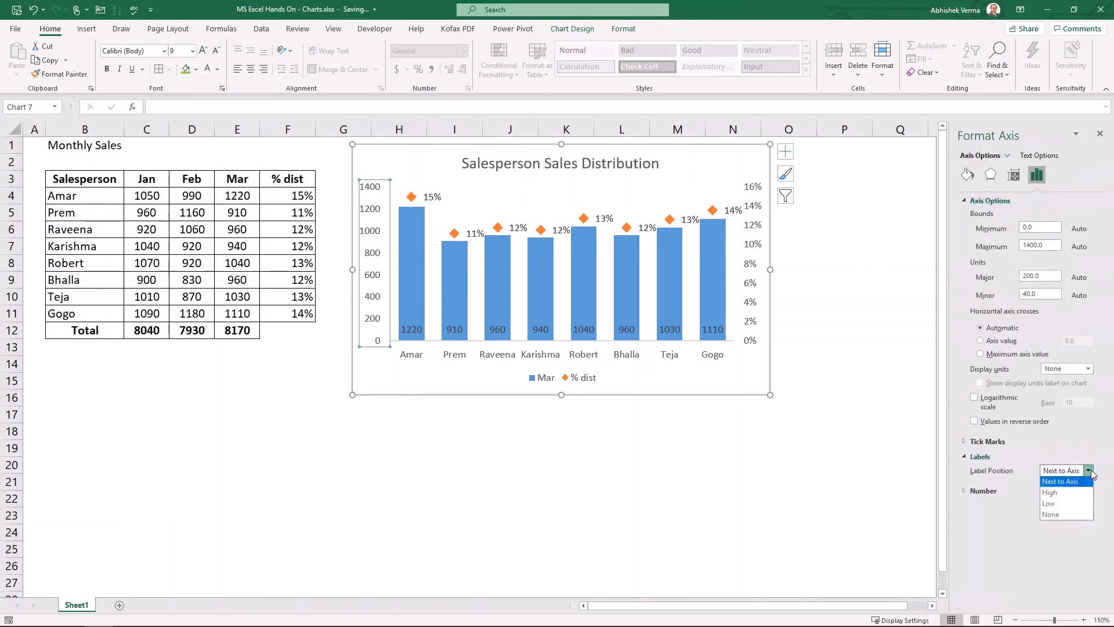
pyautogui.click(1074, 514)
pyautogui.click(912, 422)
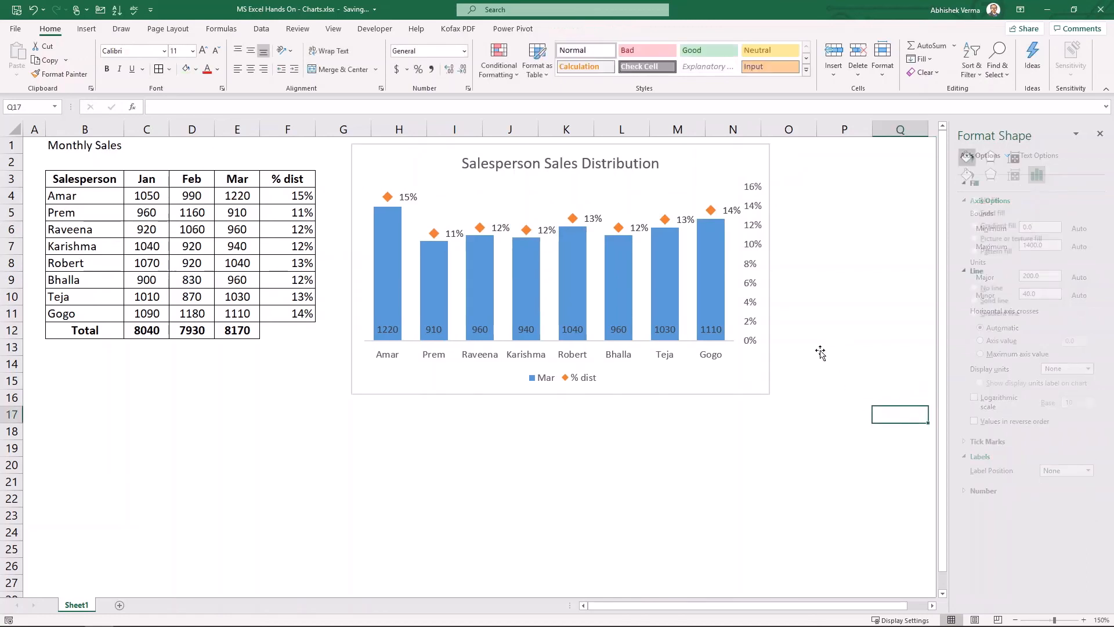
# Step: Set the label position of the secondary percentage axis to None
pyautogui.click(751, 283)
pyautogui.click(751, 283)
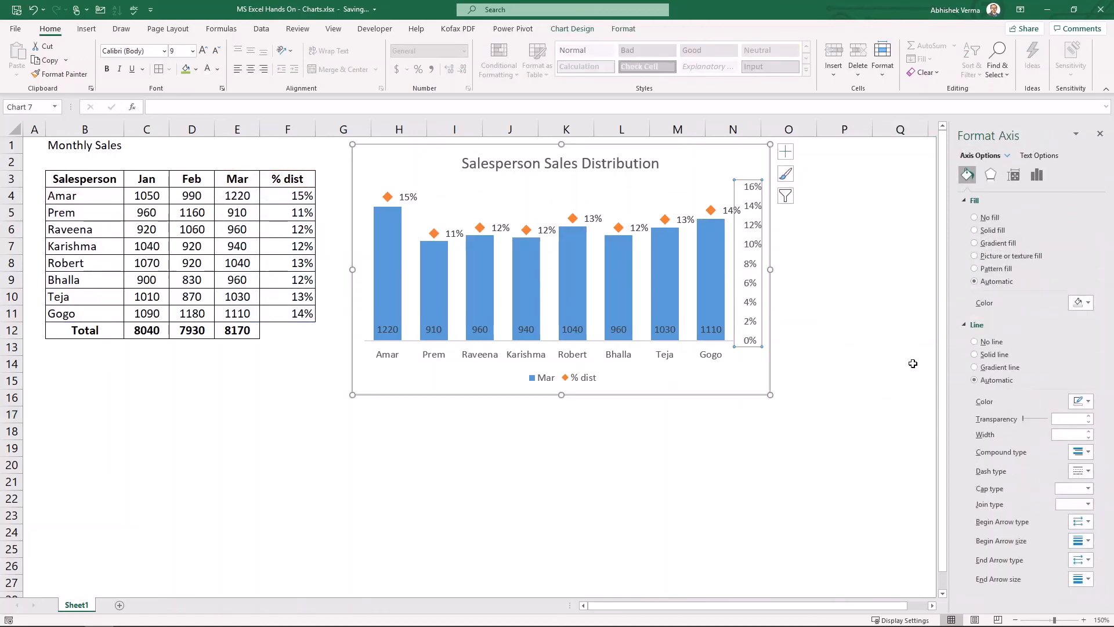
pyautogui.click(1041, 169)
pyautogui.click(966, 232)
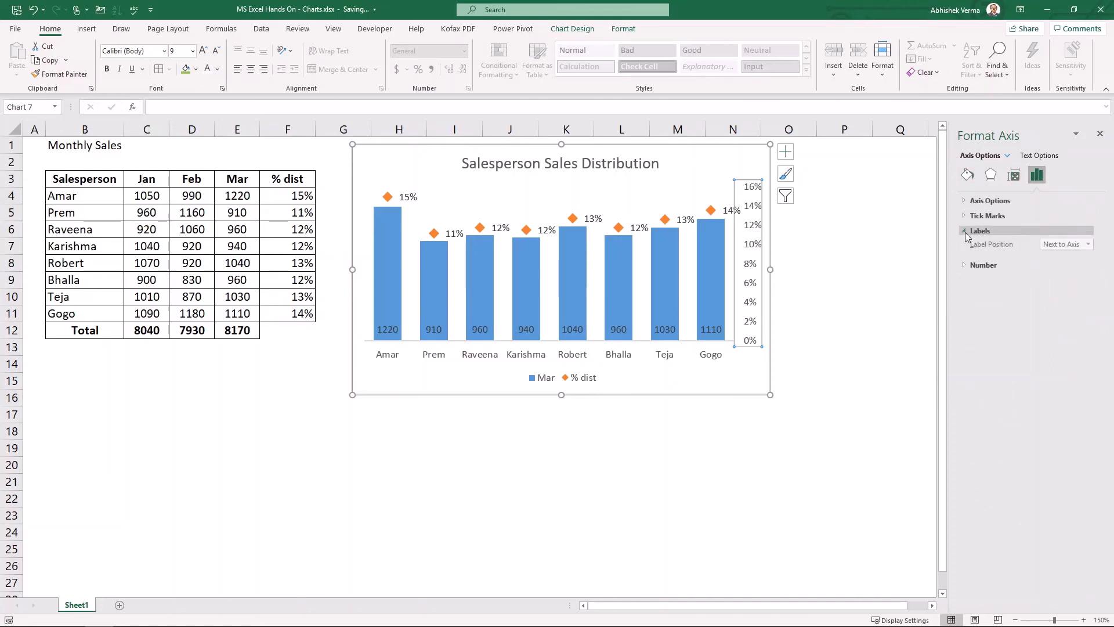
pyautogui.click(1090, 246)
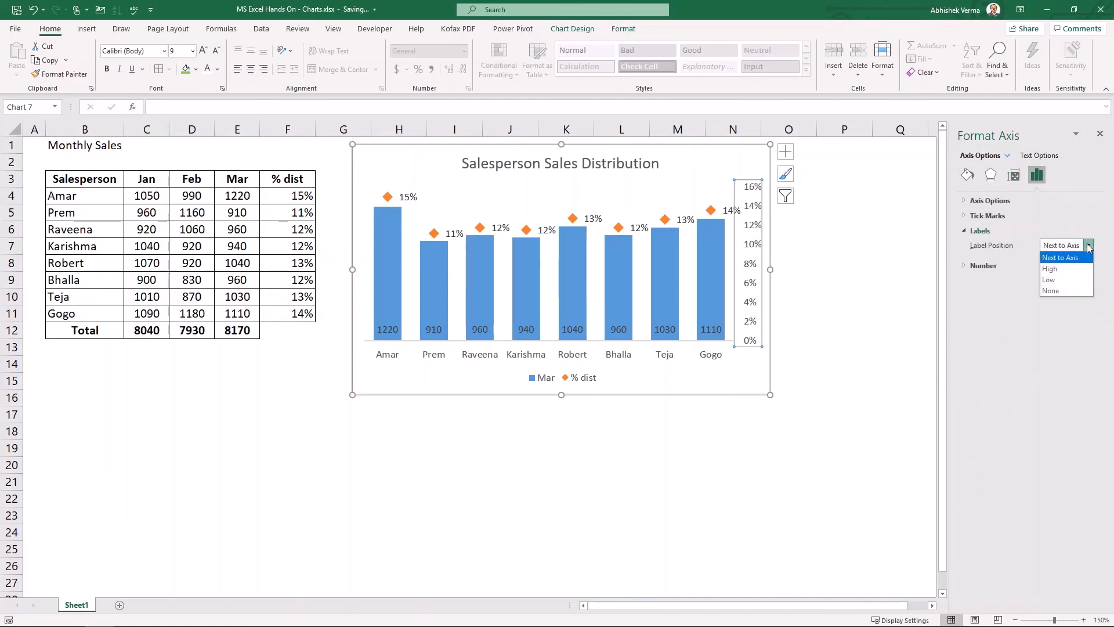
pyautogui.click(1070, 290)
pyautogui.click(911, 373)
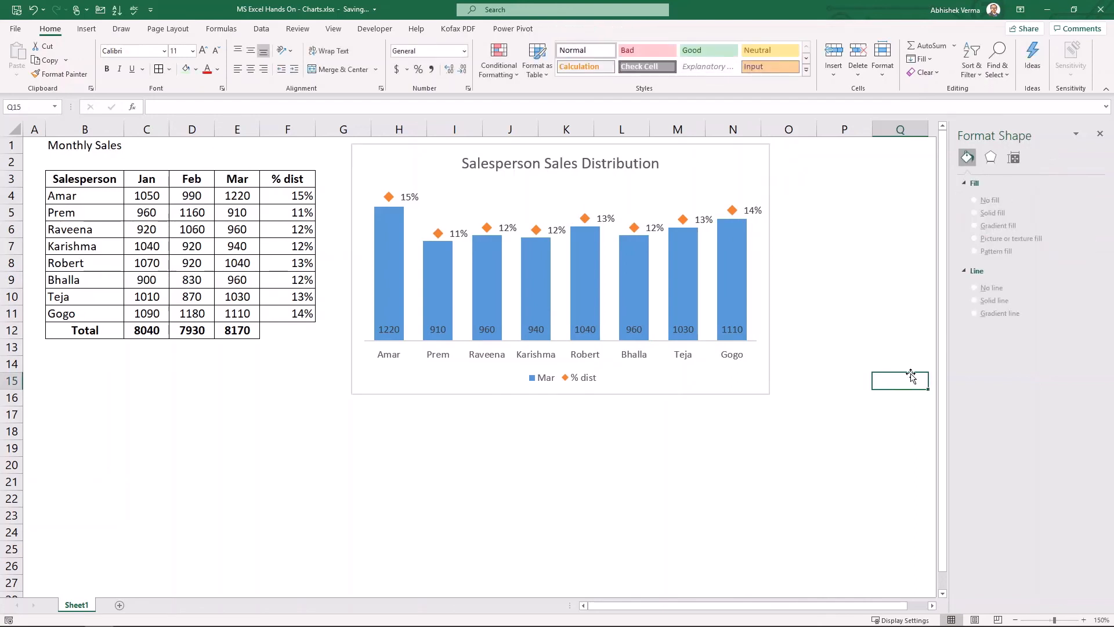
# Step: Change the font colour of the Mar columns' data labels to white
pyautogui.click(741, 329)
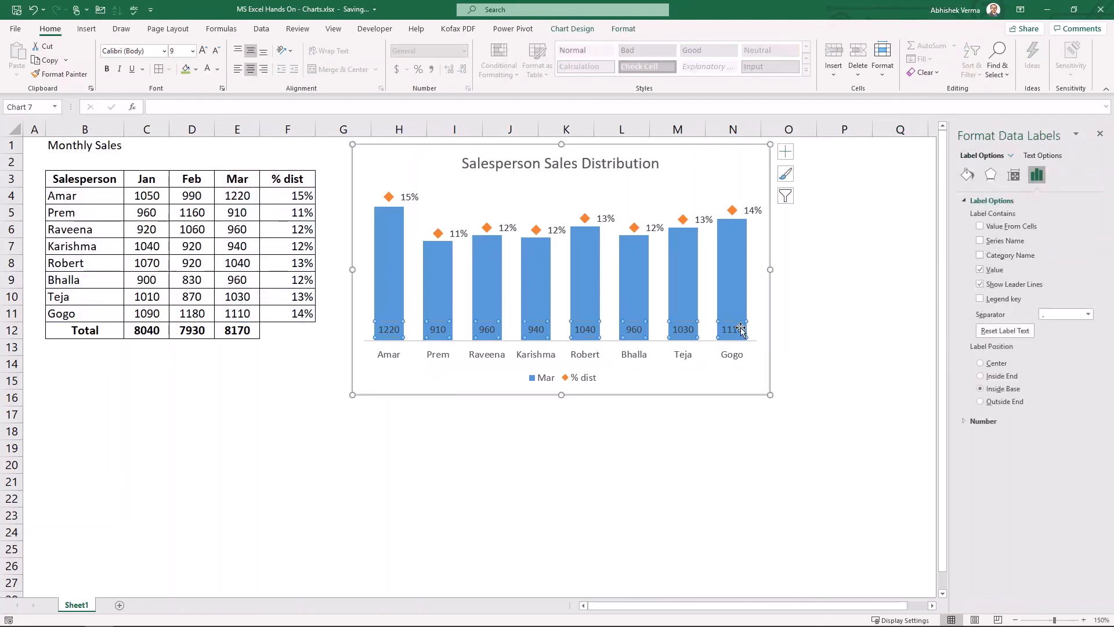
pyautogui.click(208, 70)
pyautogui.click(224, 379)
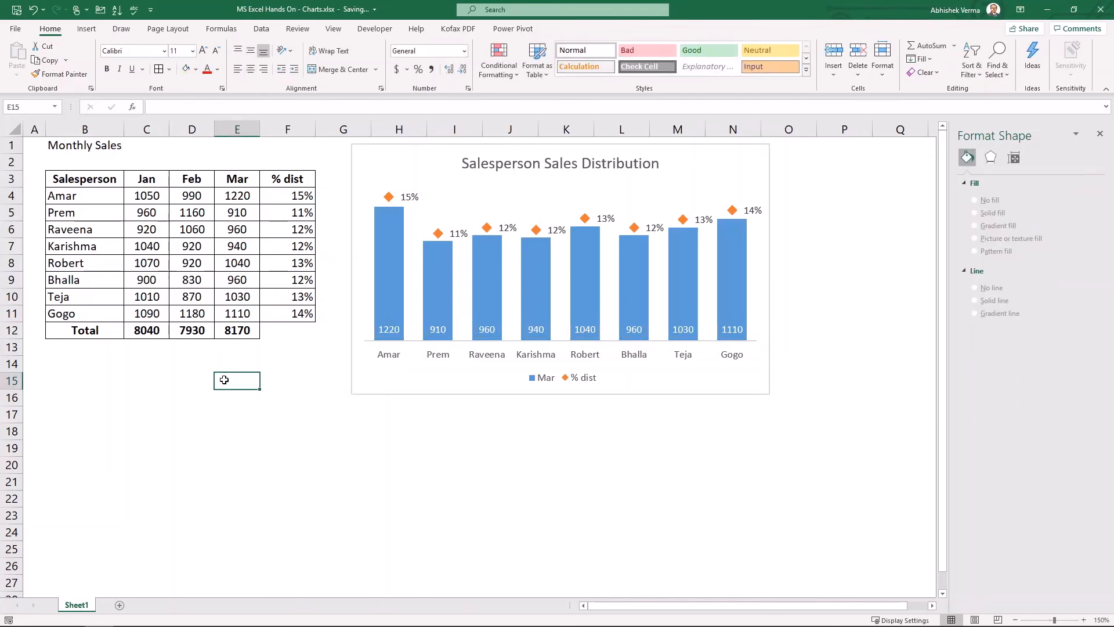
pyautogui.click(447, 383)
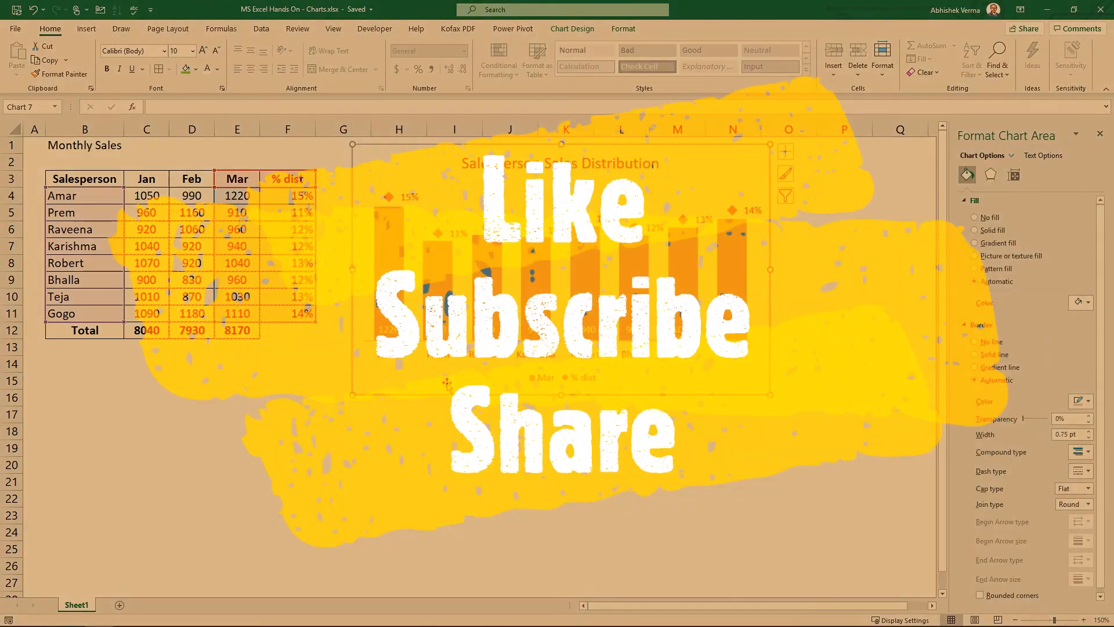